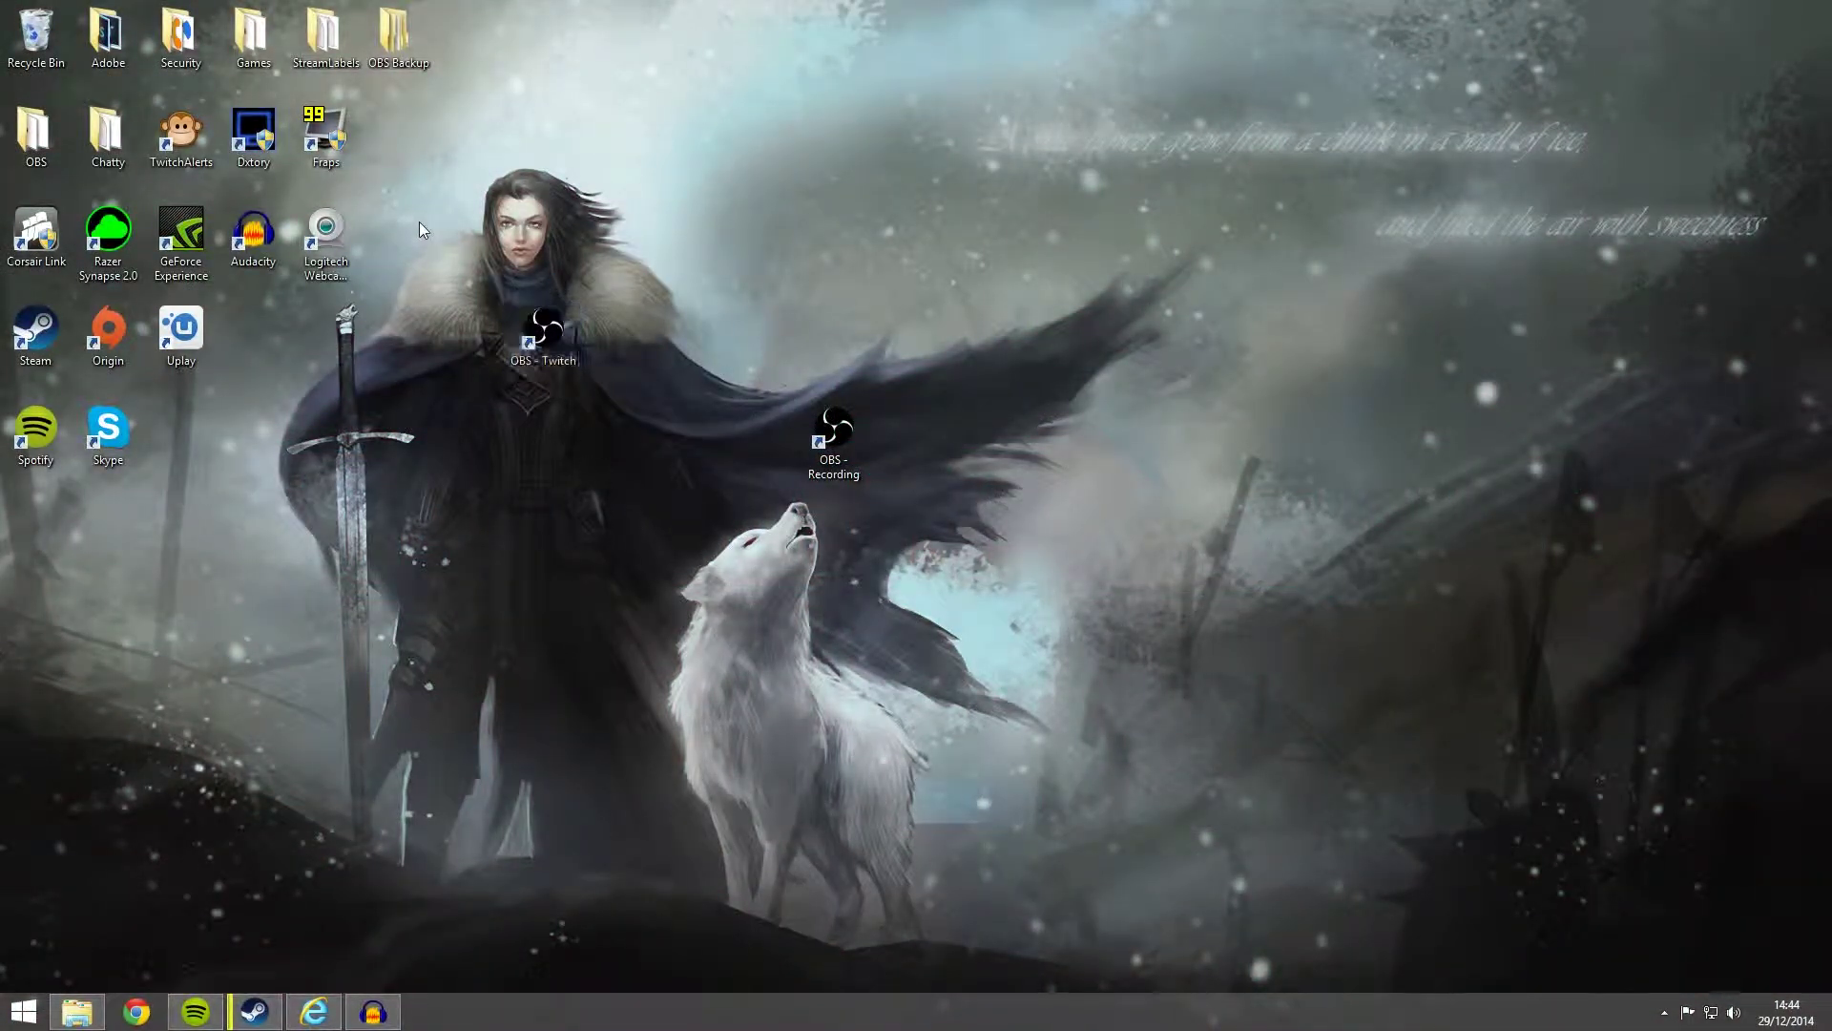
Launch the Twitch OBS instance, preview the No Game Screen, Main and Stream Ending scenes, then close it
click(485, 439)
double_click(542, 334)
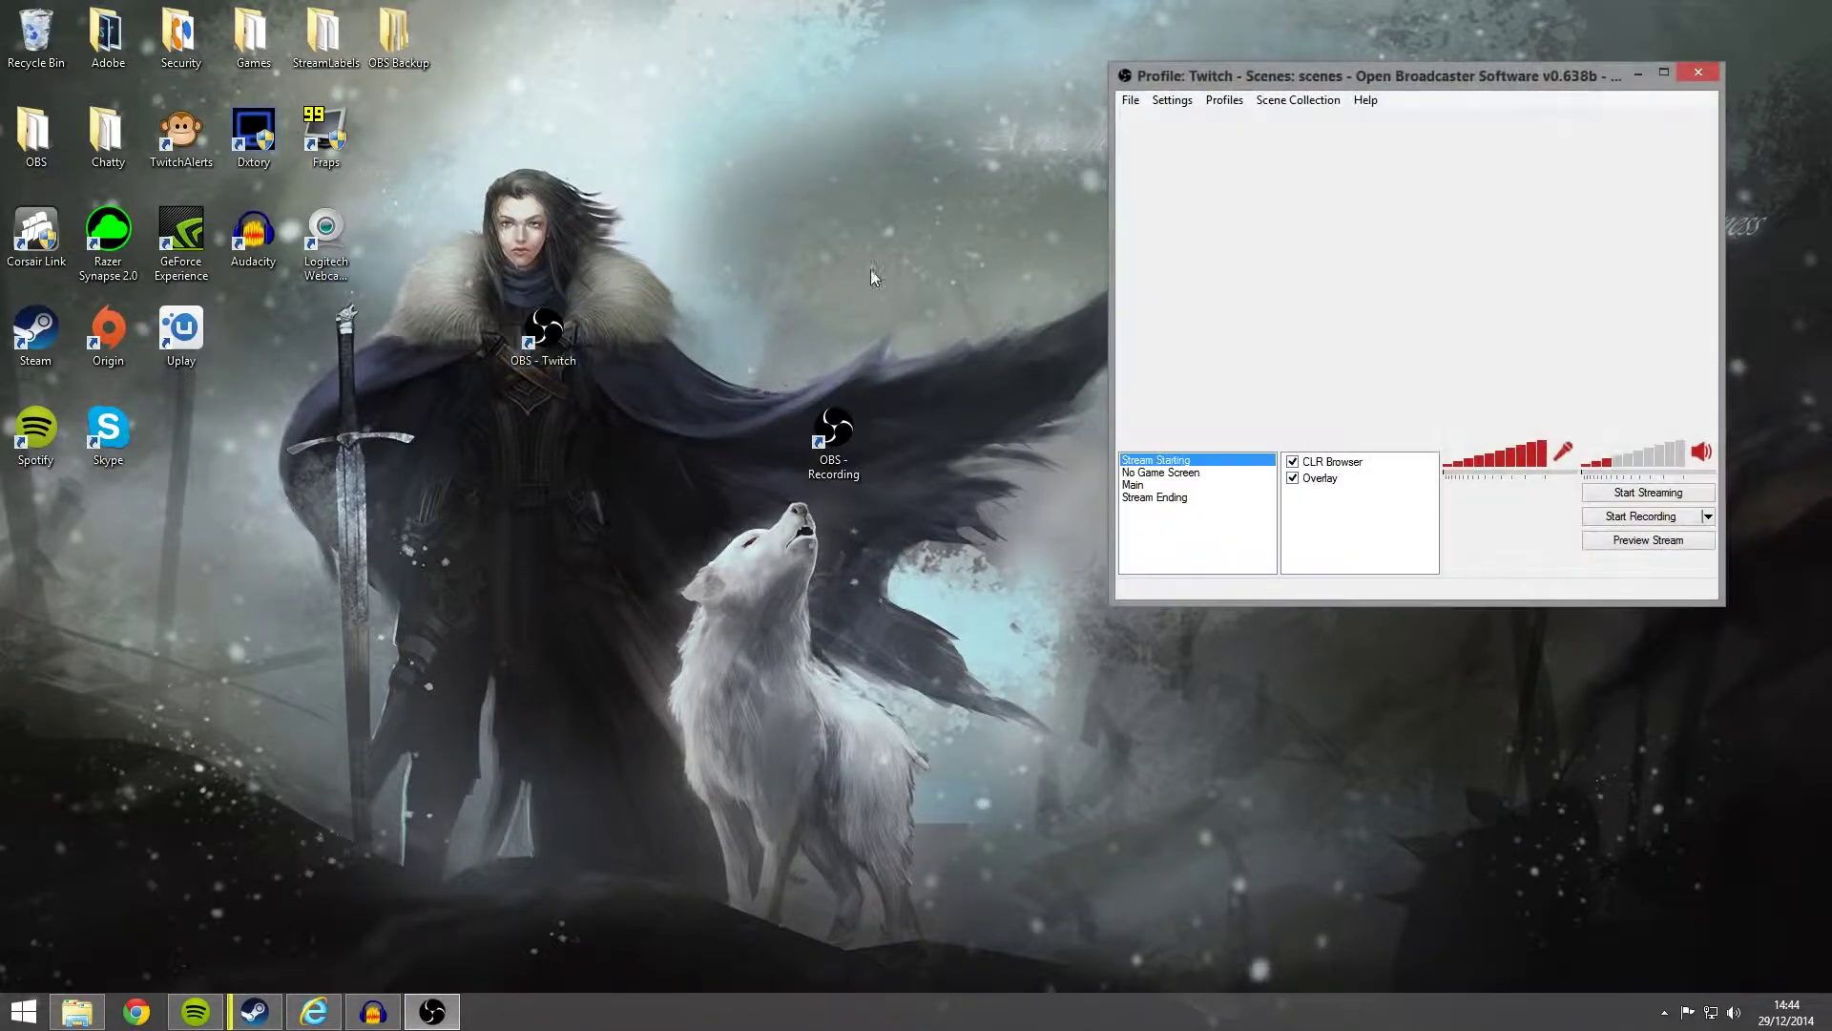
drag(1245, 76, 786, 83)
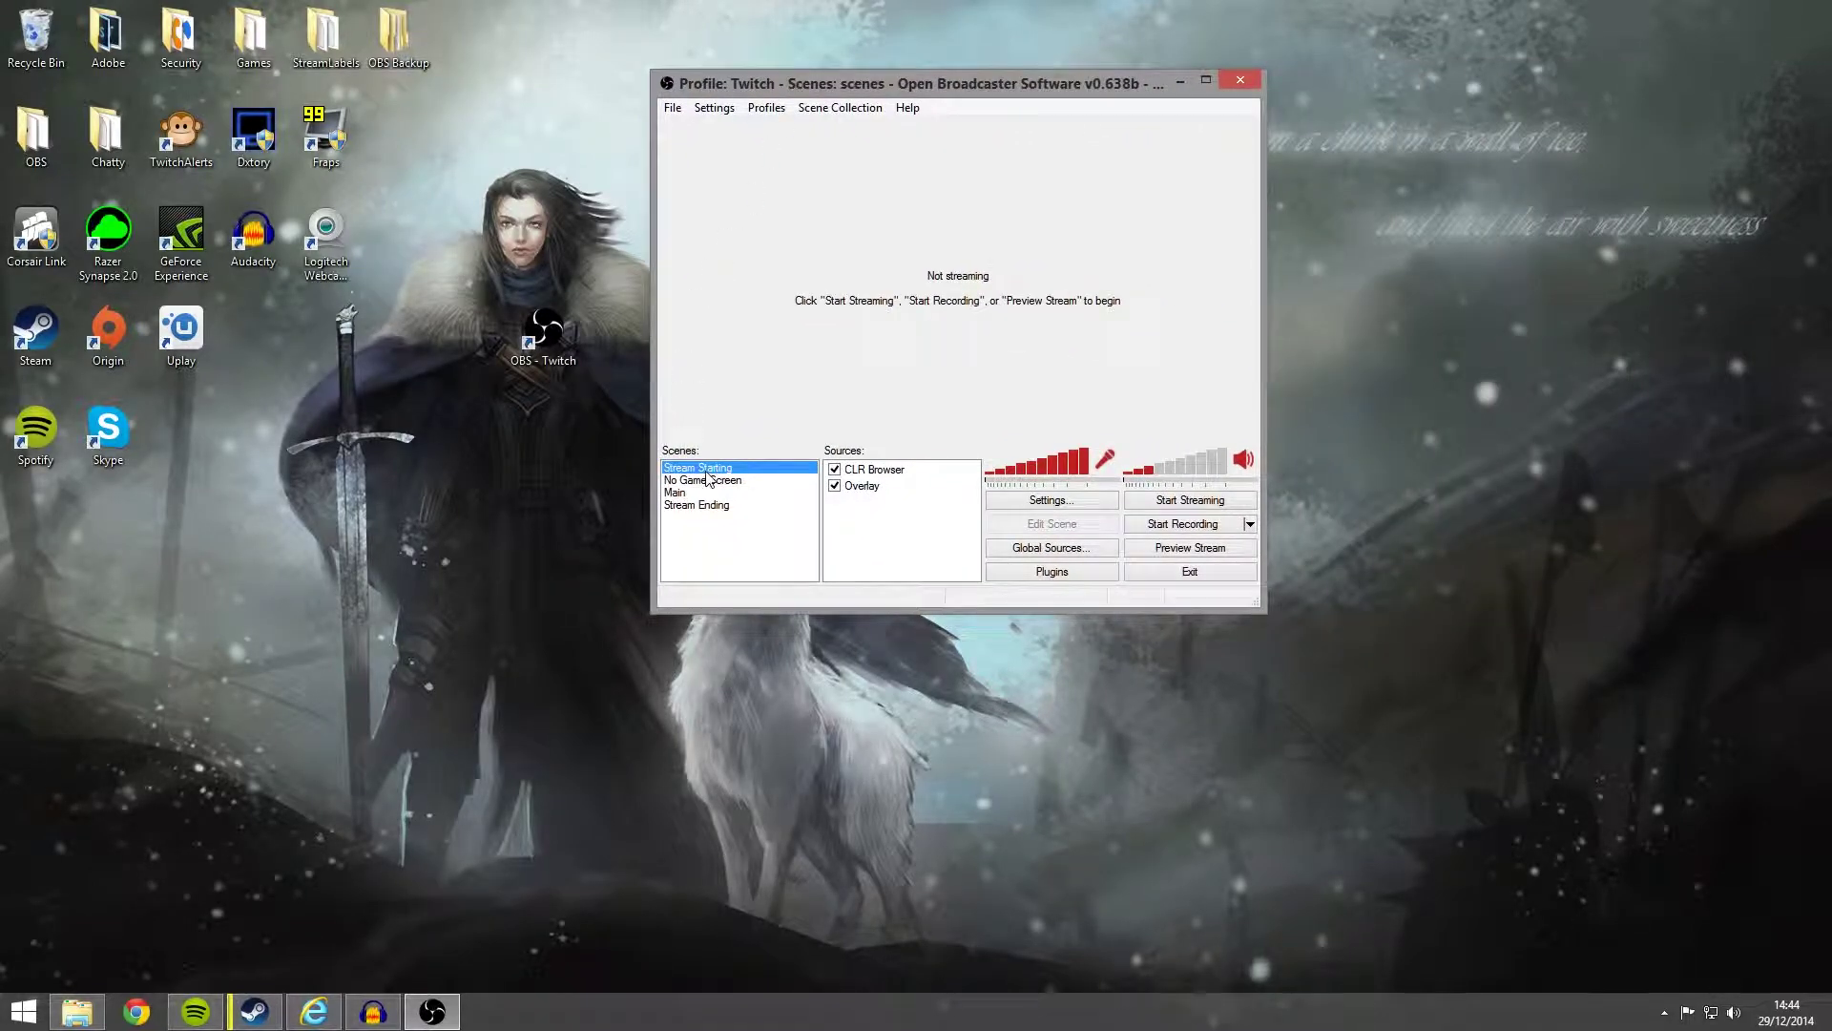
click(1178, 548)
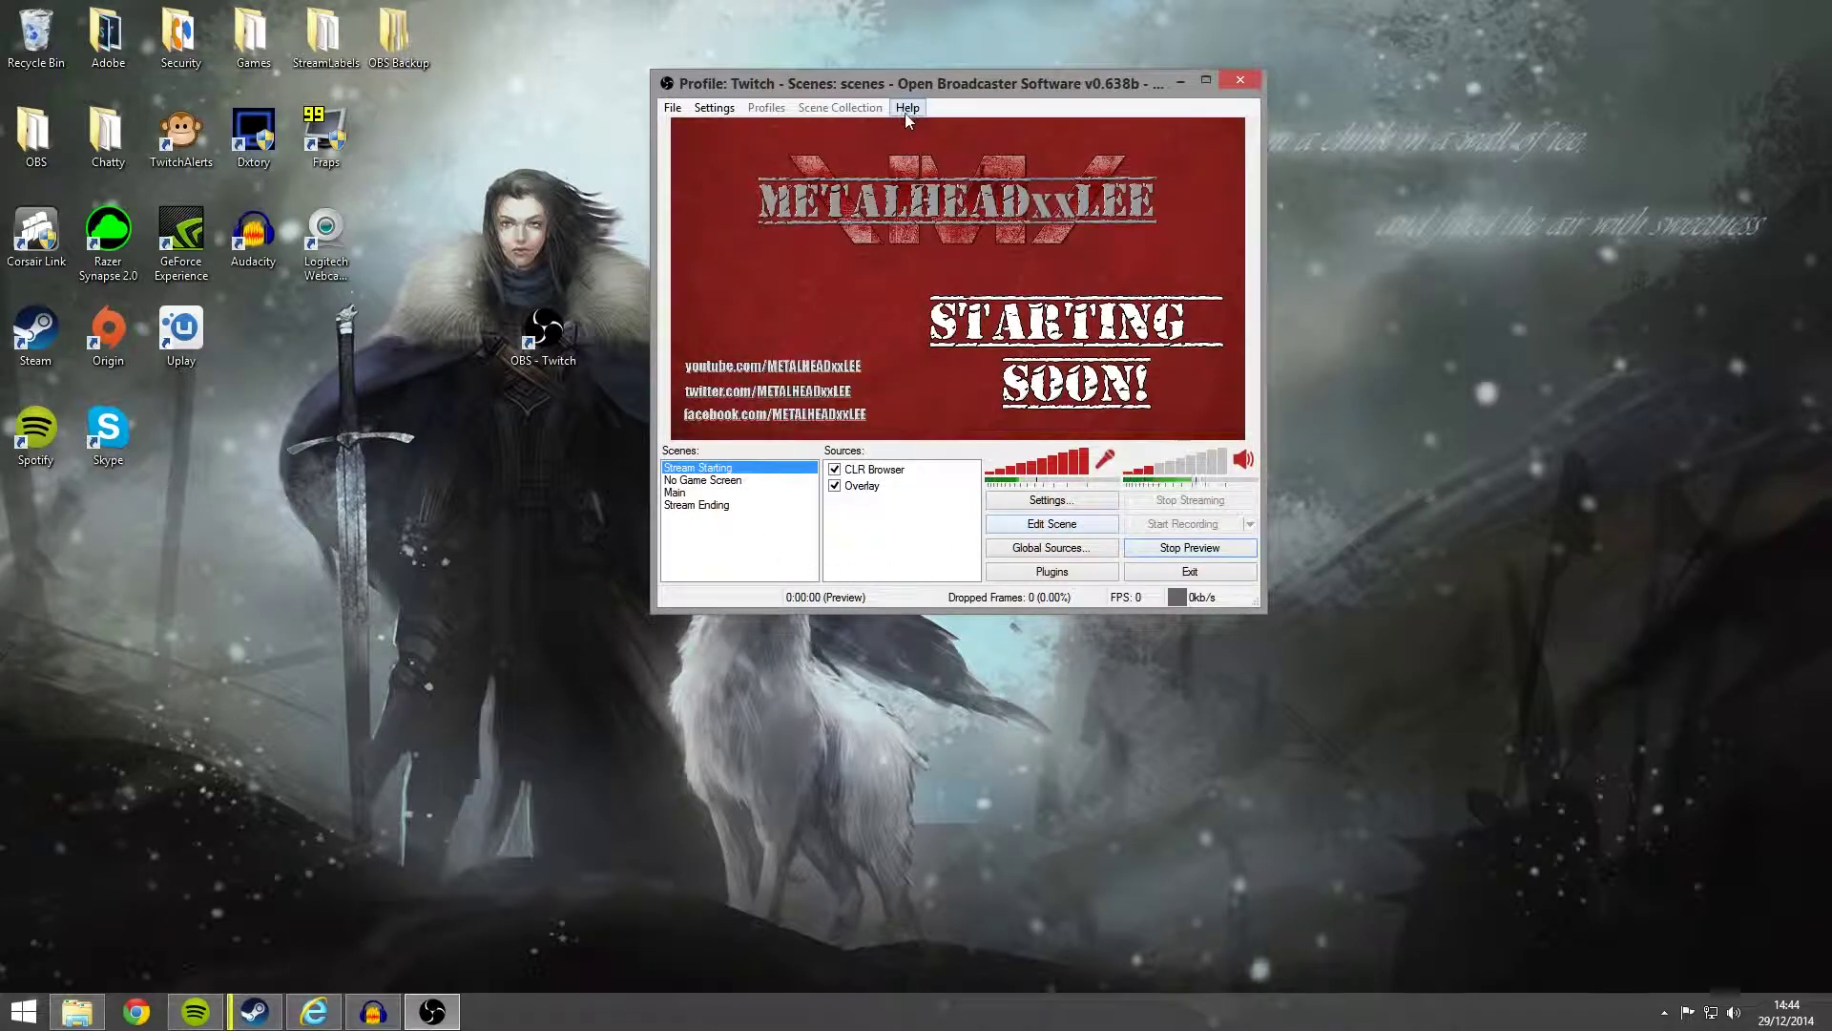
key(Down)
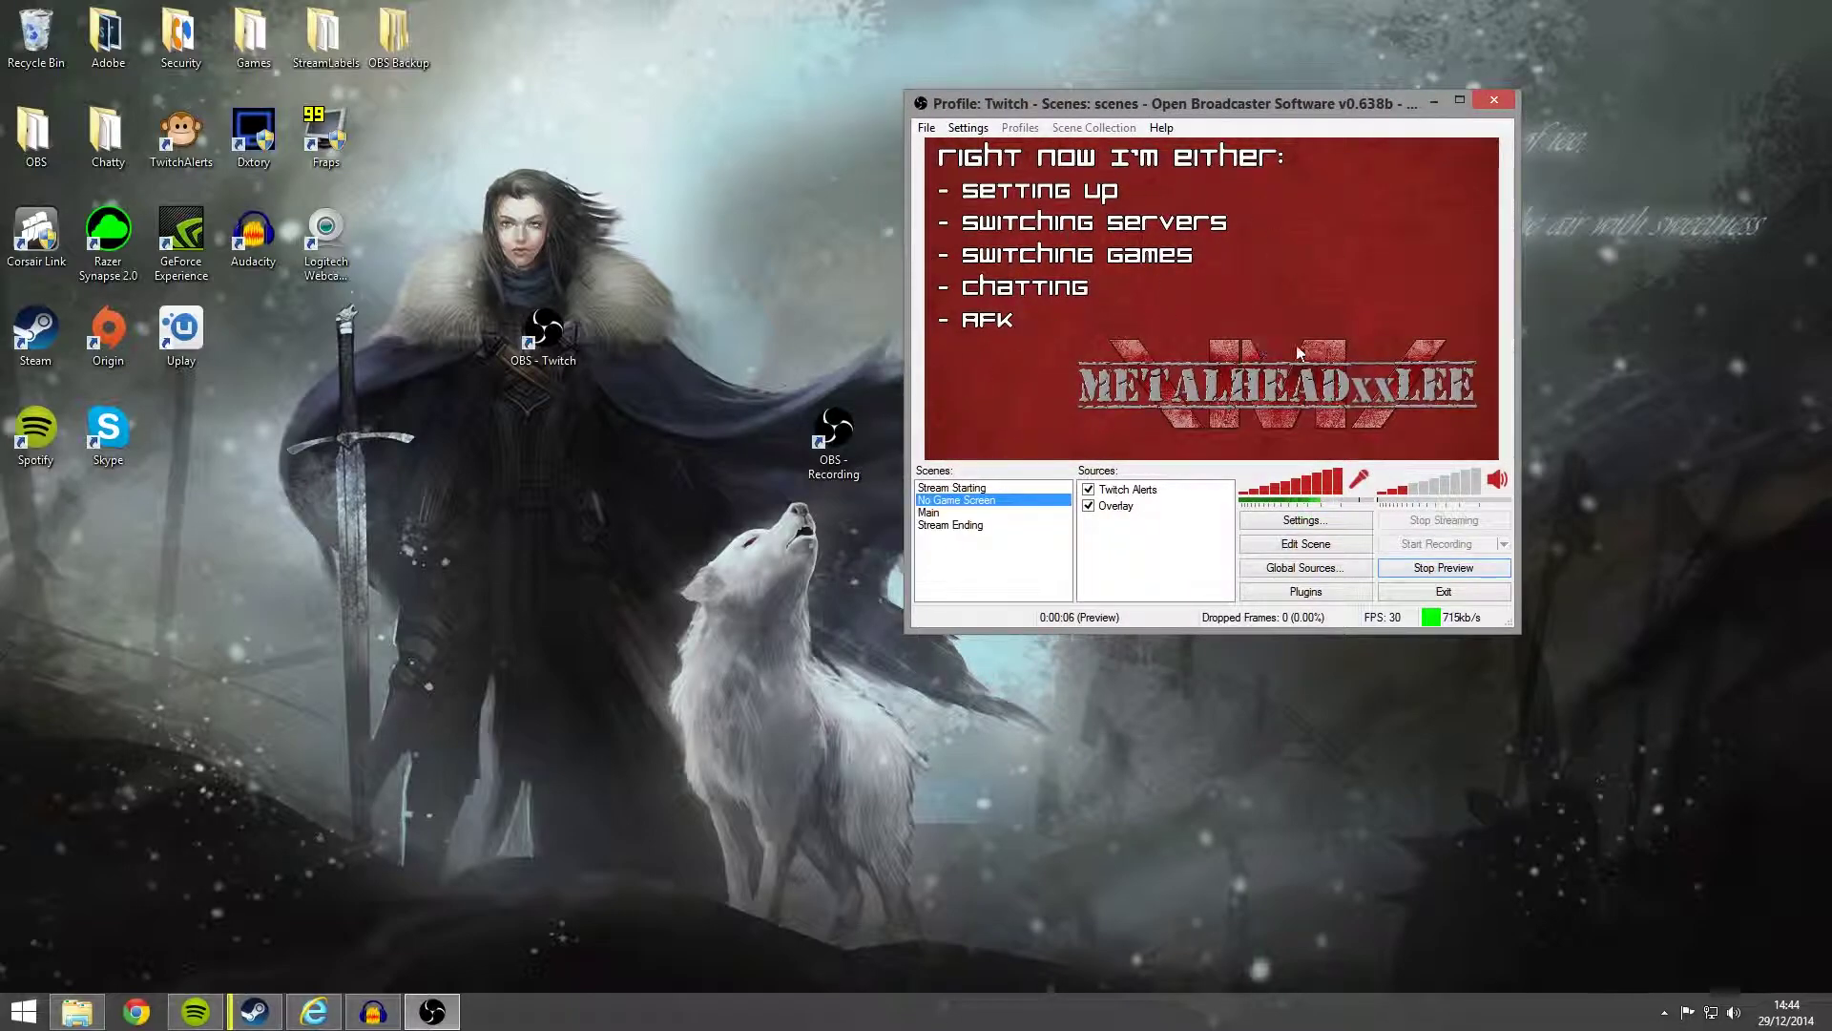
click(934, 514)
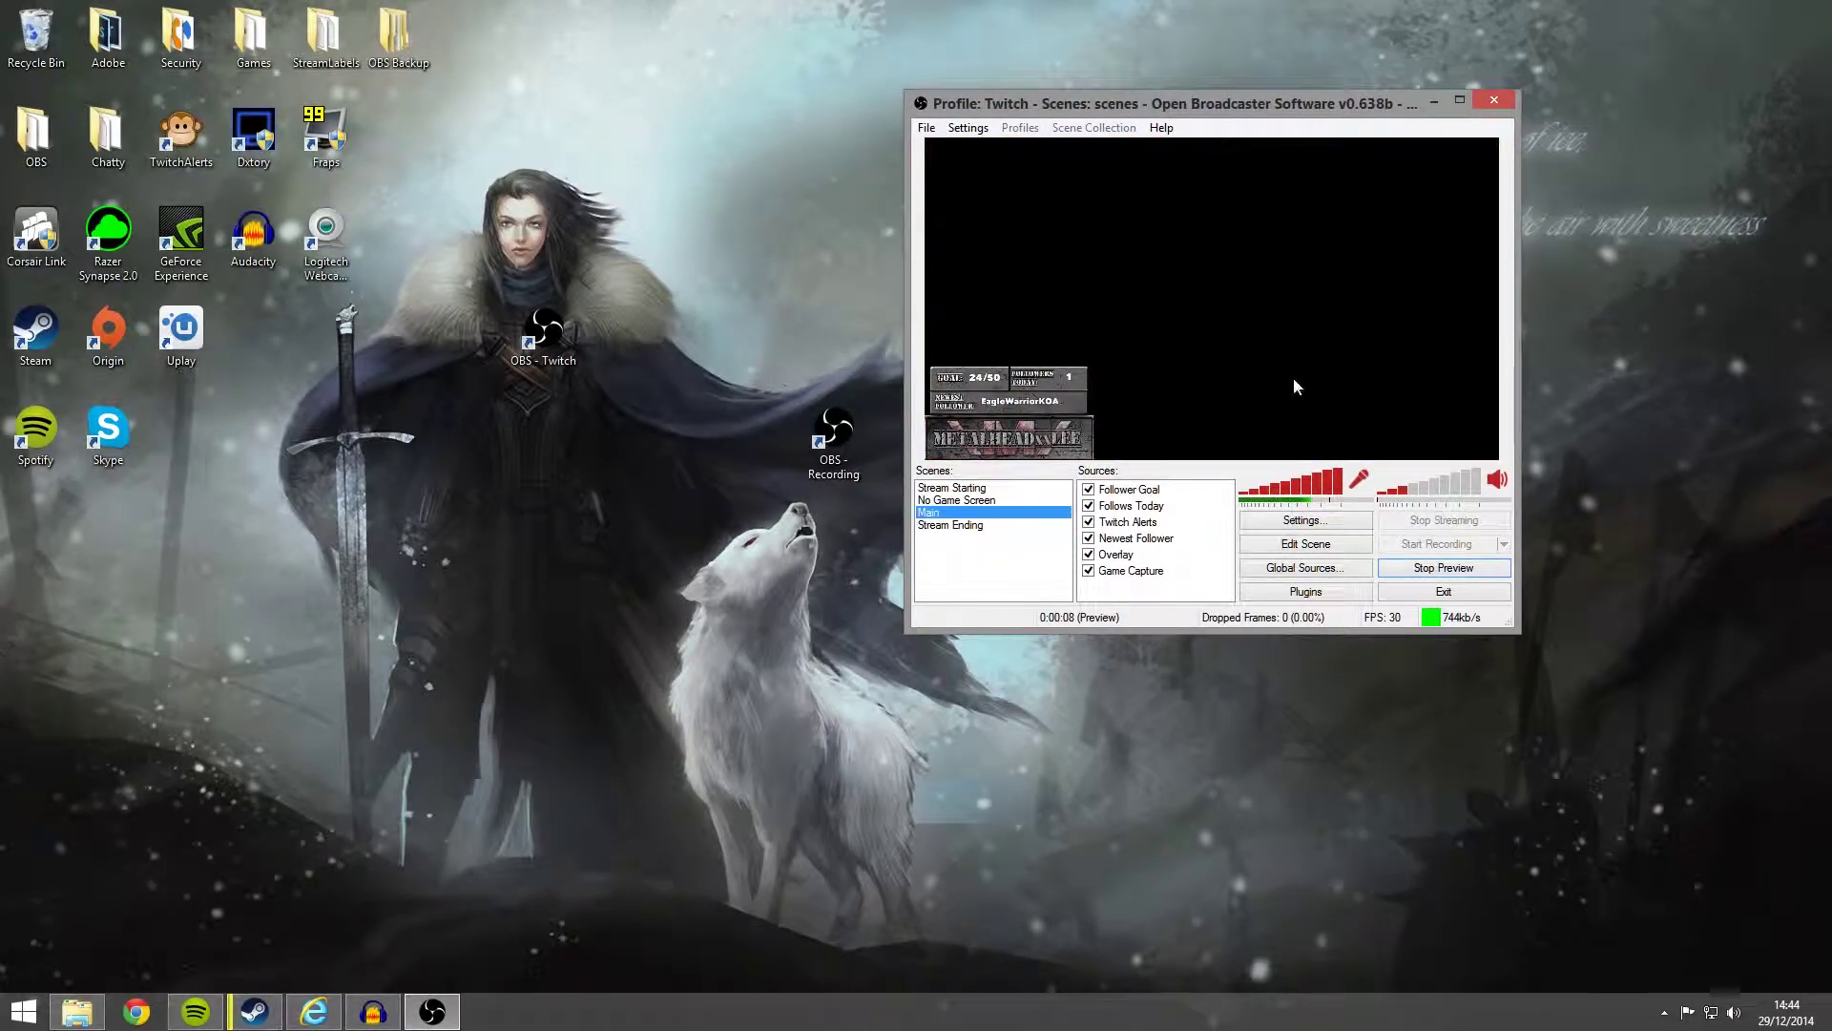
click(939, 525)
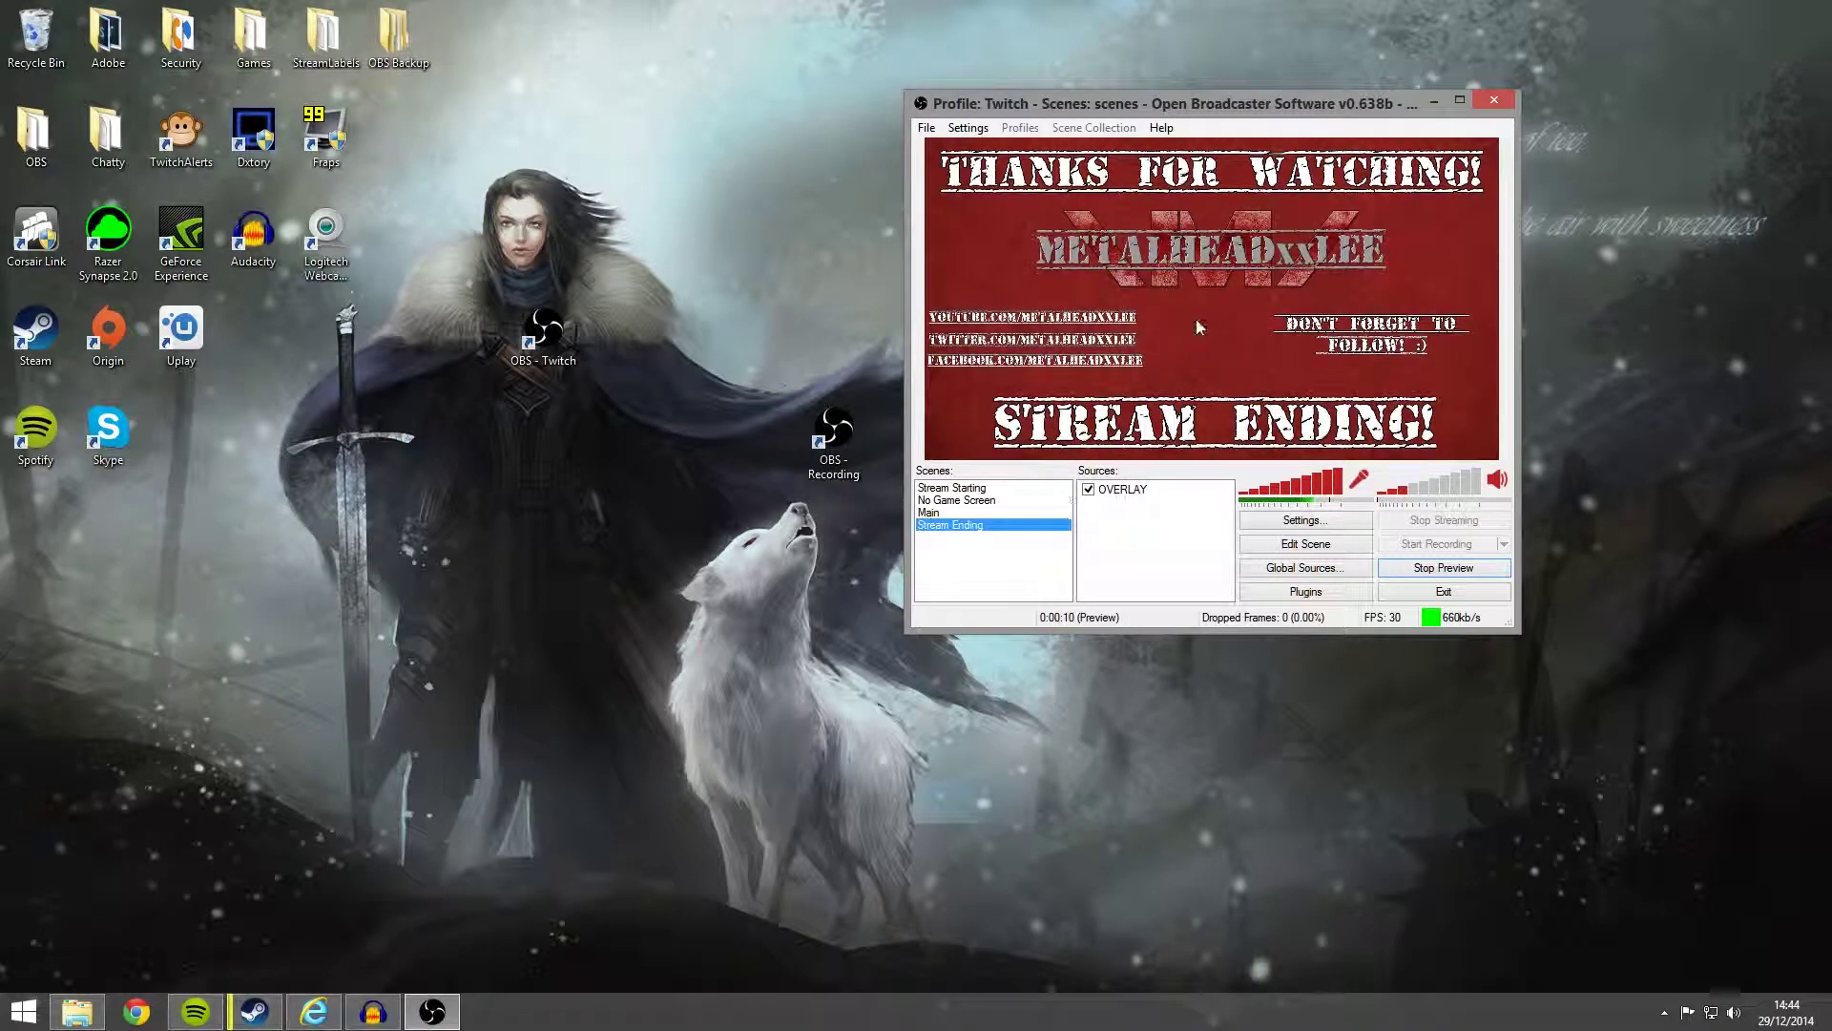
click(1458, 567)
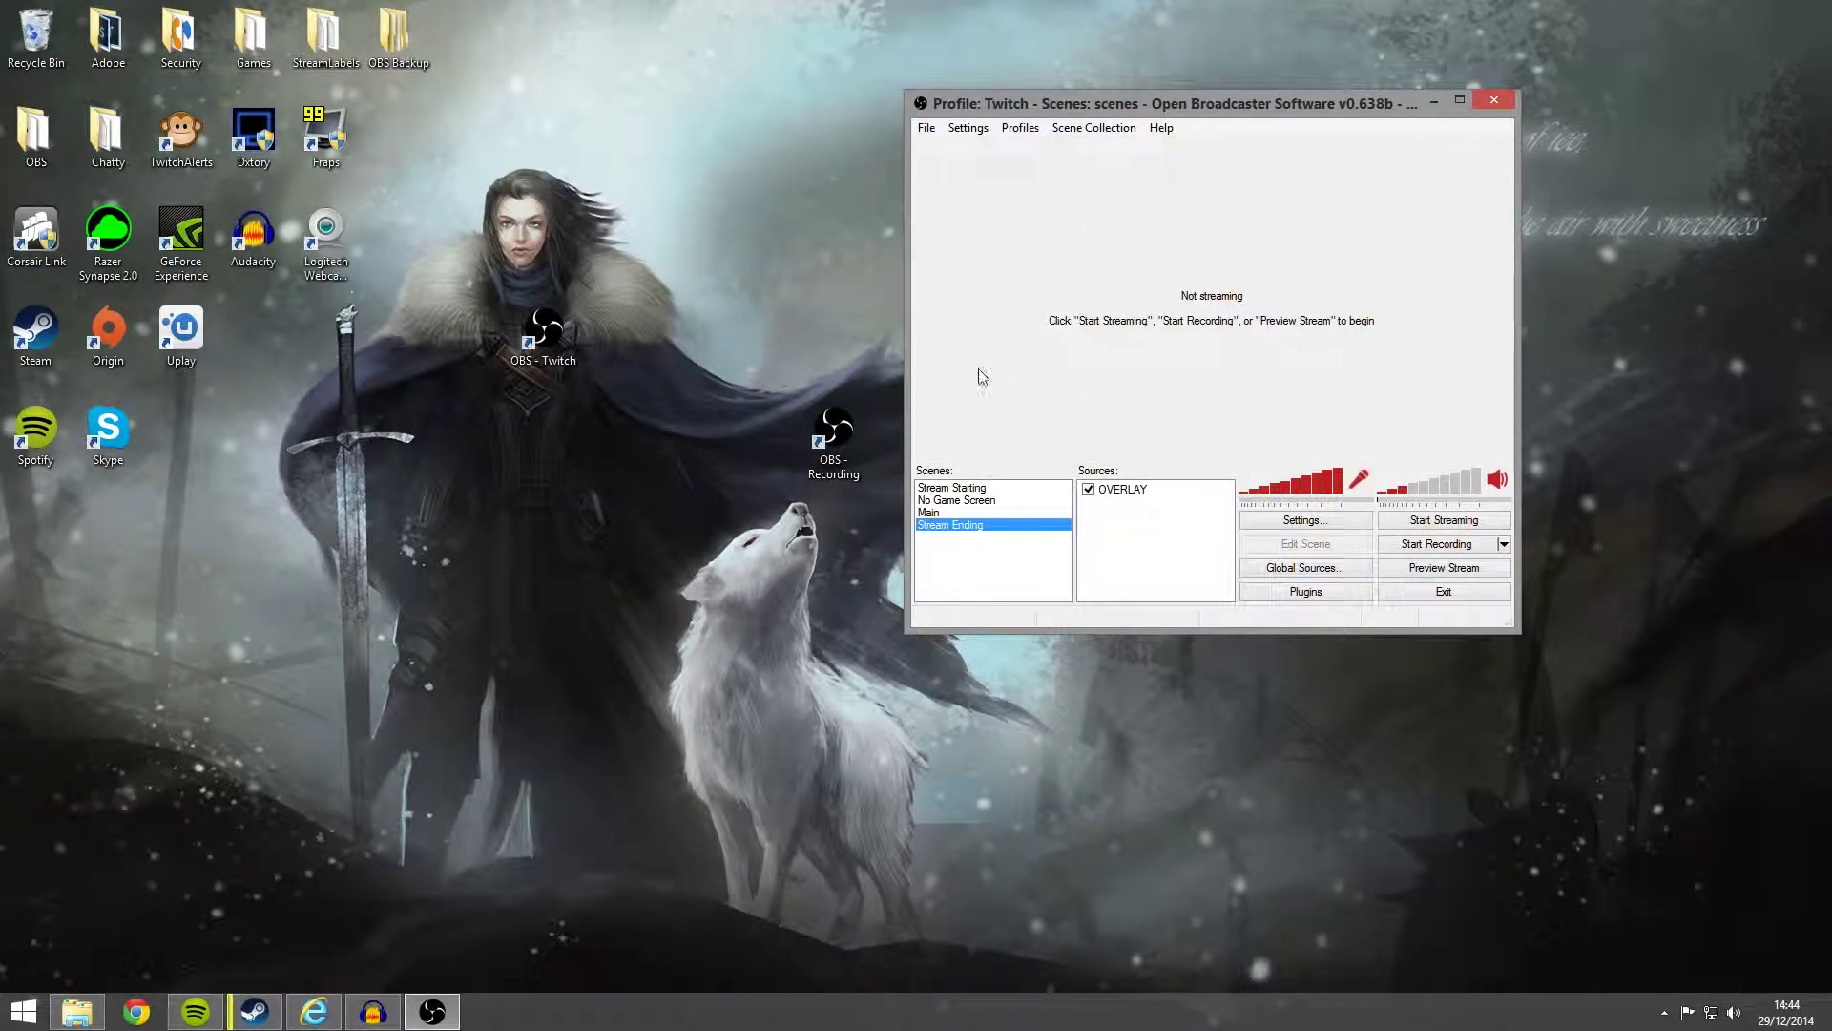
click(1494, 101)
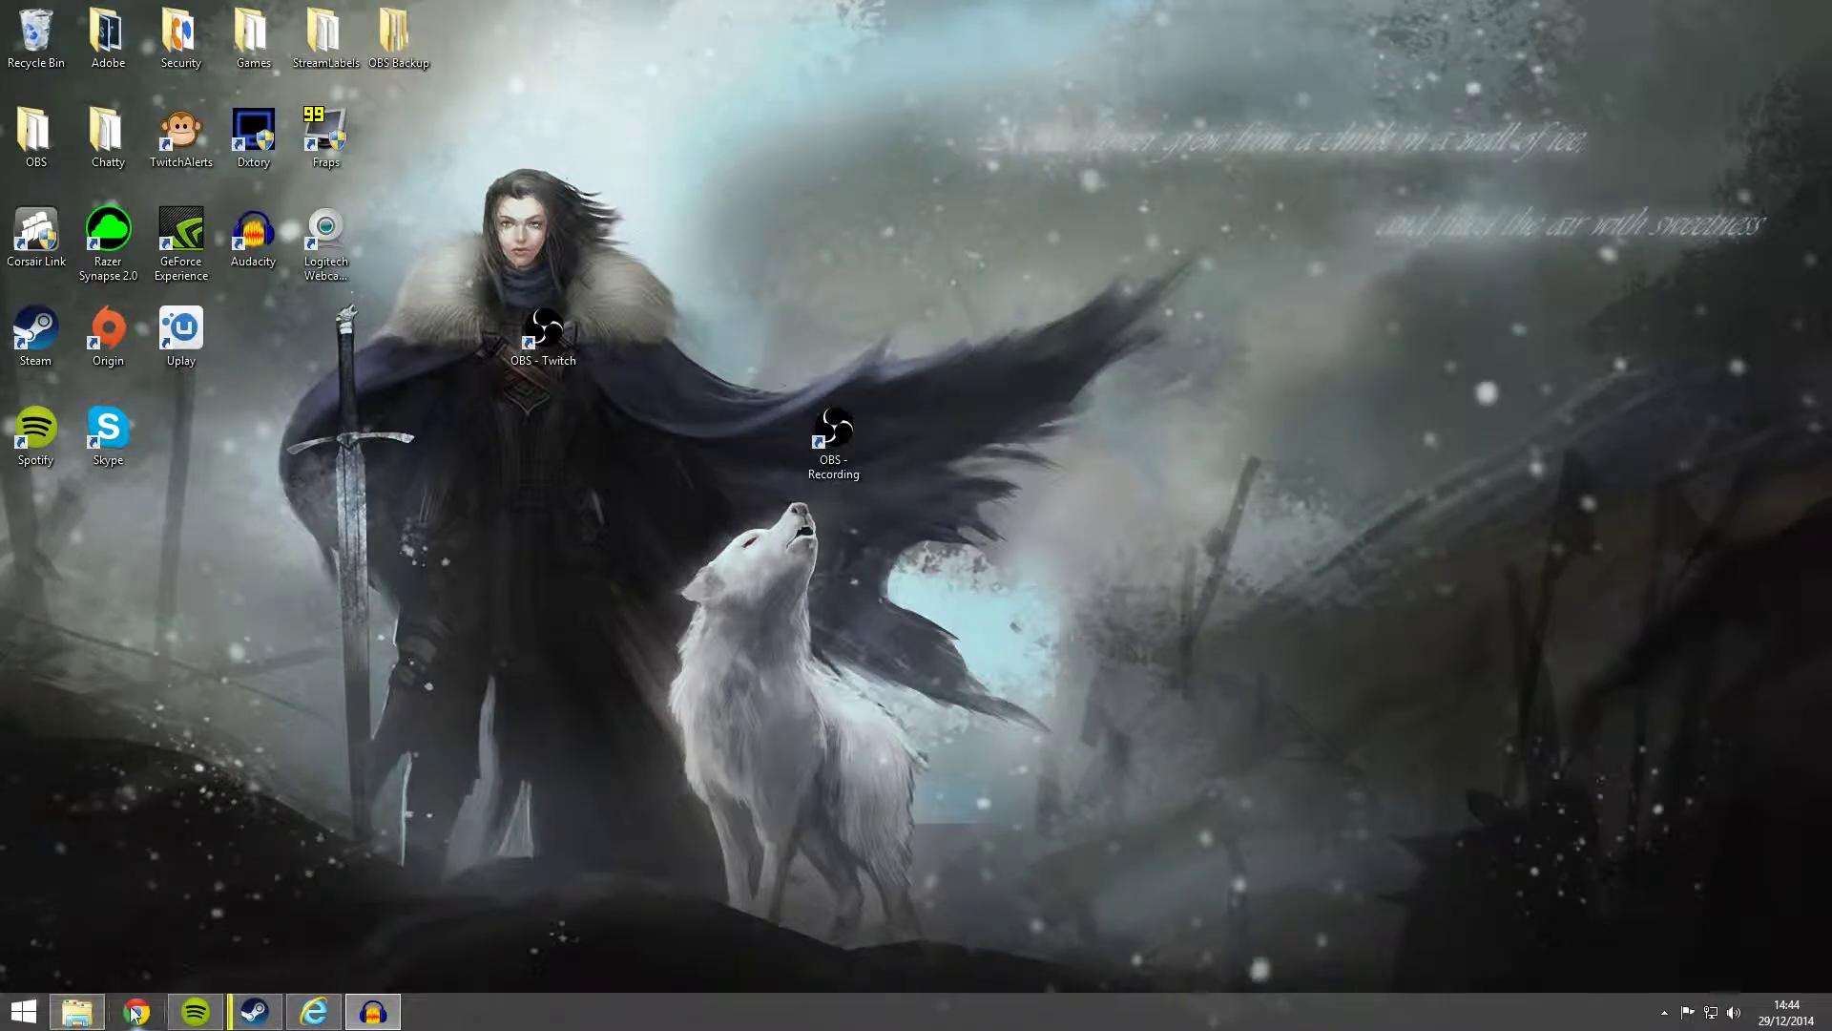
Browse to Downloads > OBS in File Explorer and open the OBS_0_638b zip archive
click(76, 1011)
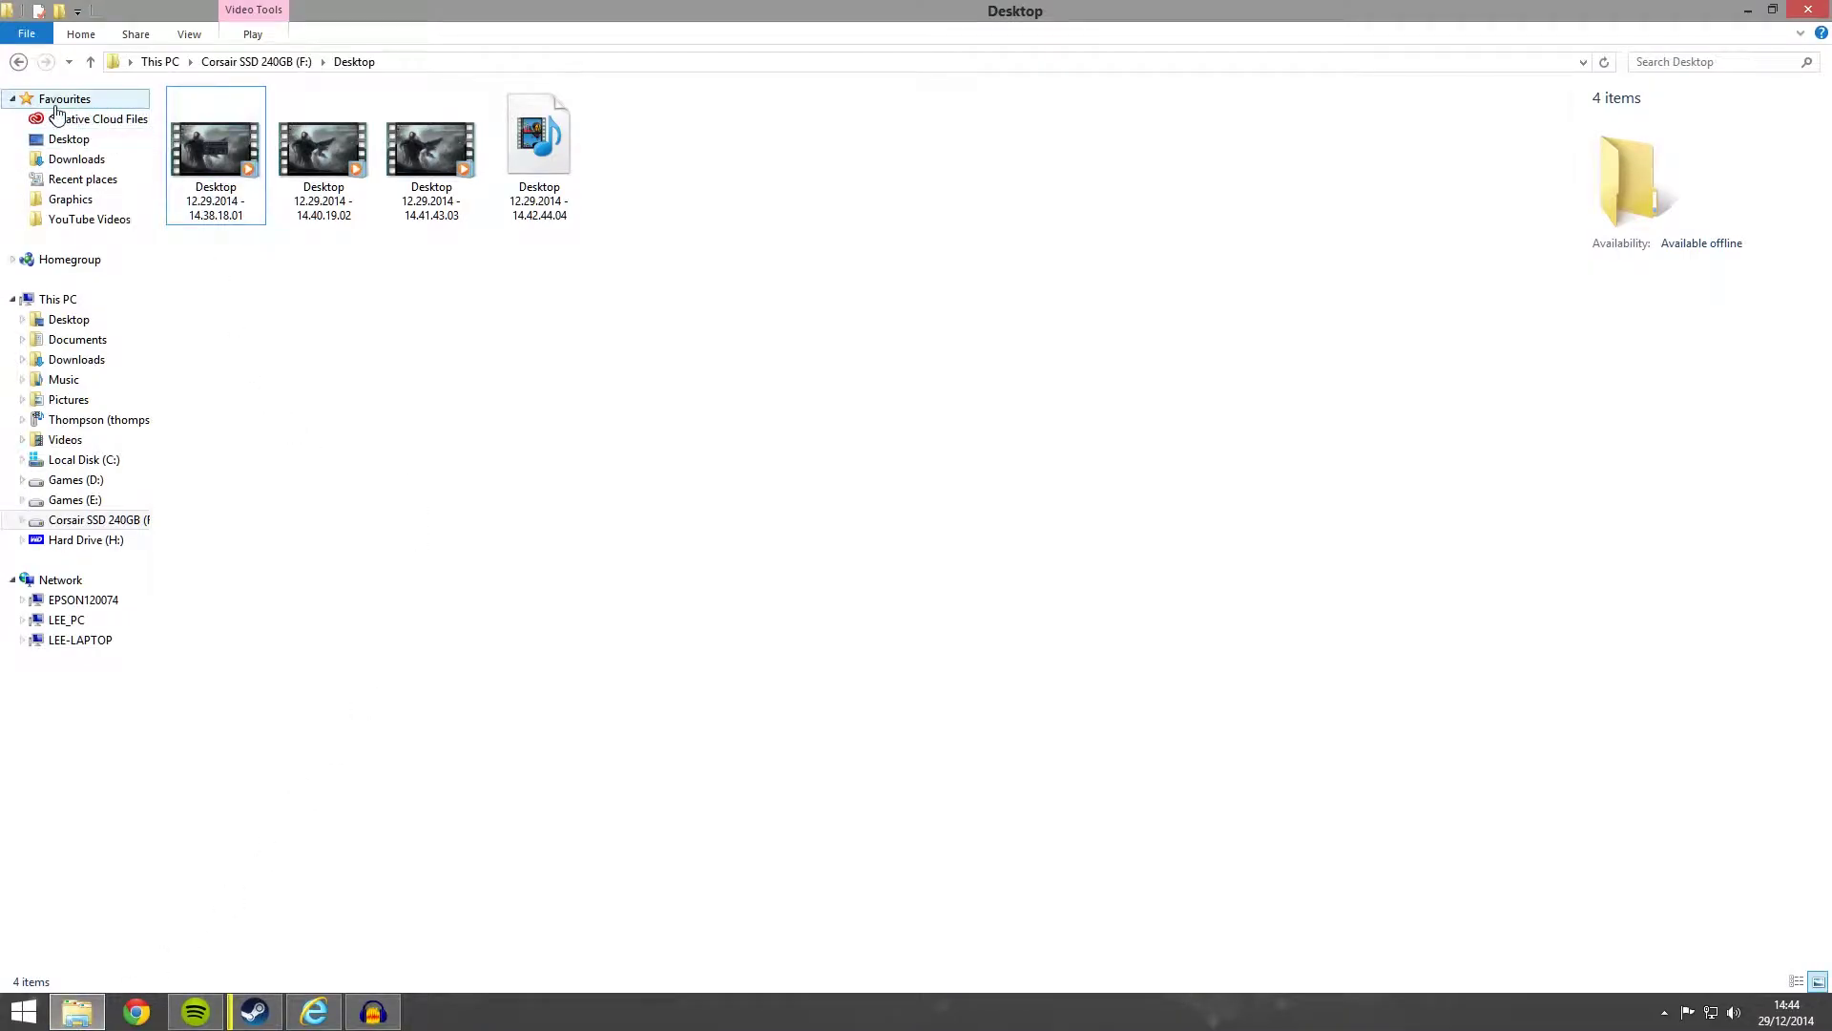
click(71, 158)
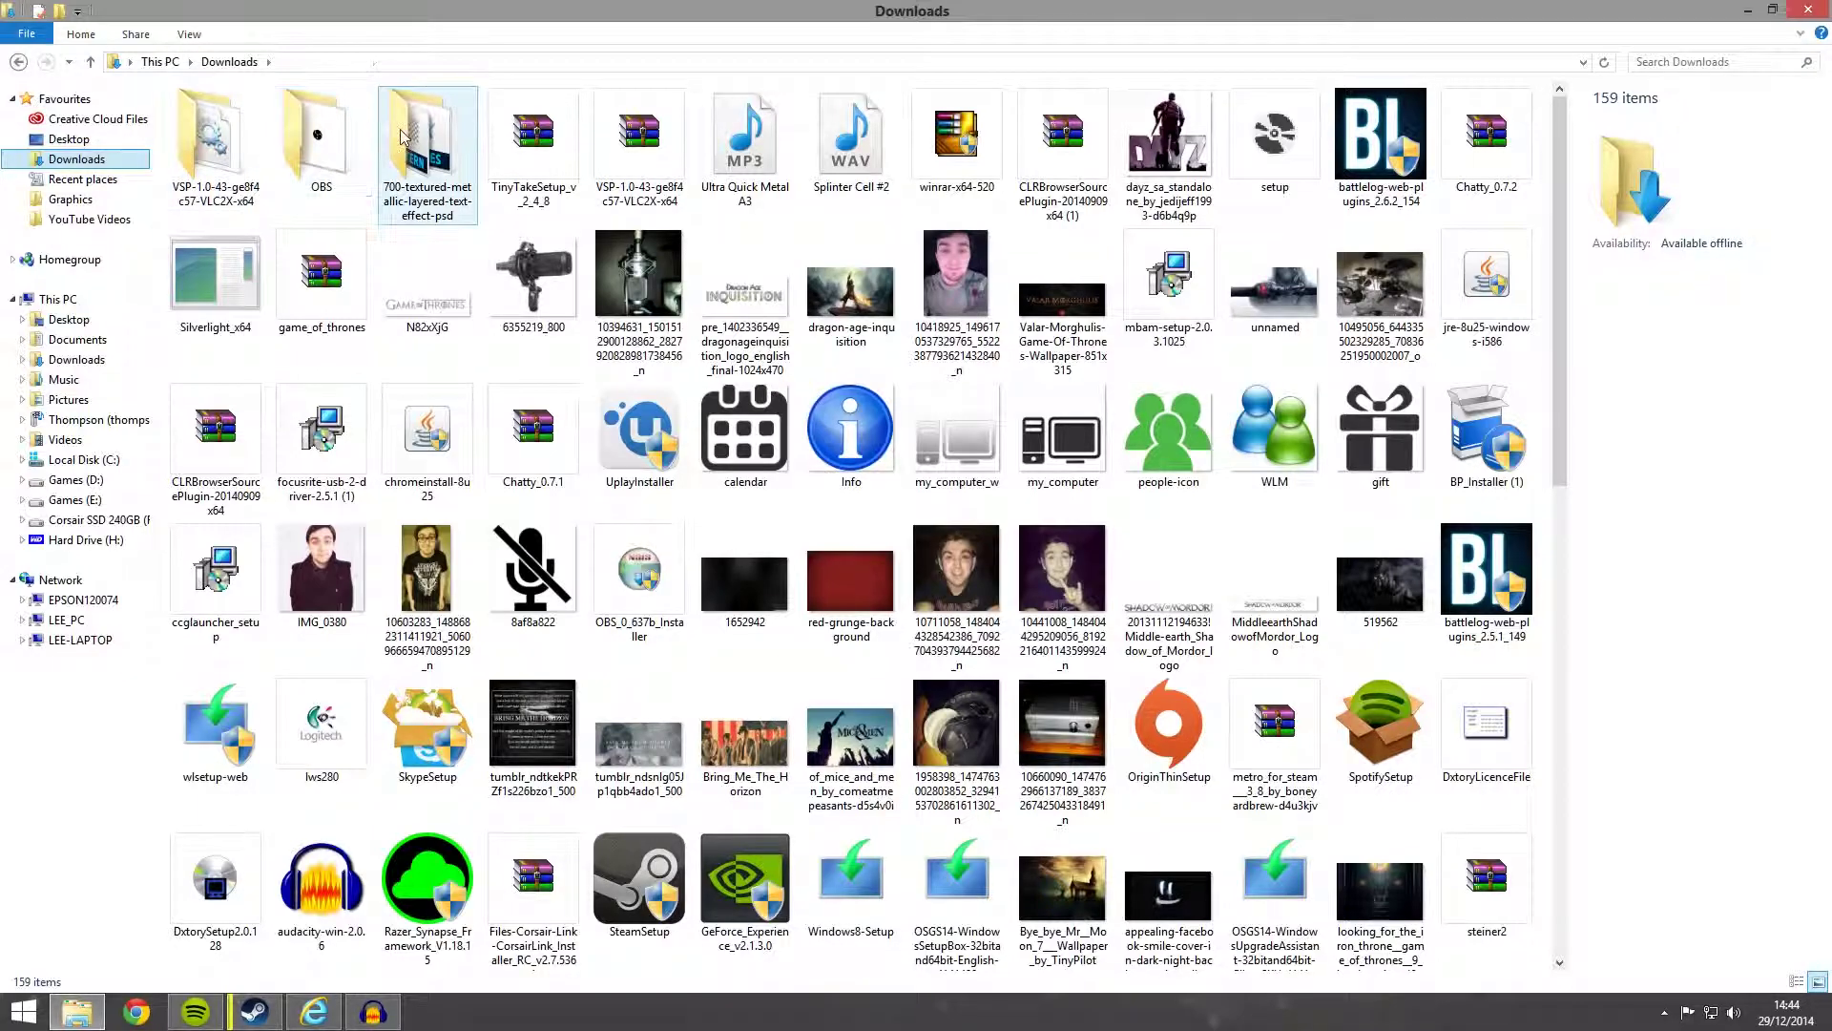
double_click(321, 138)
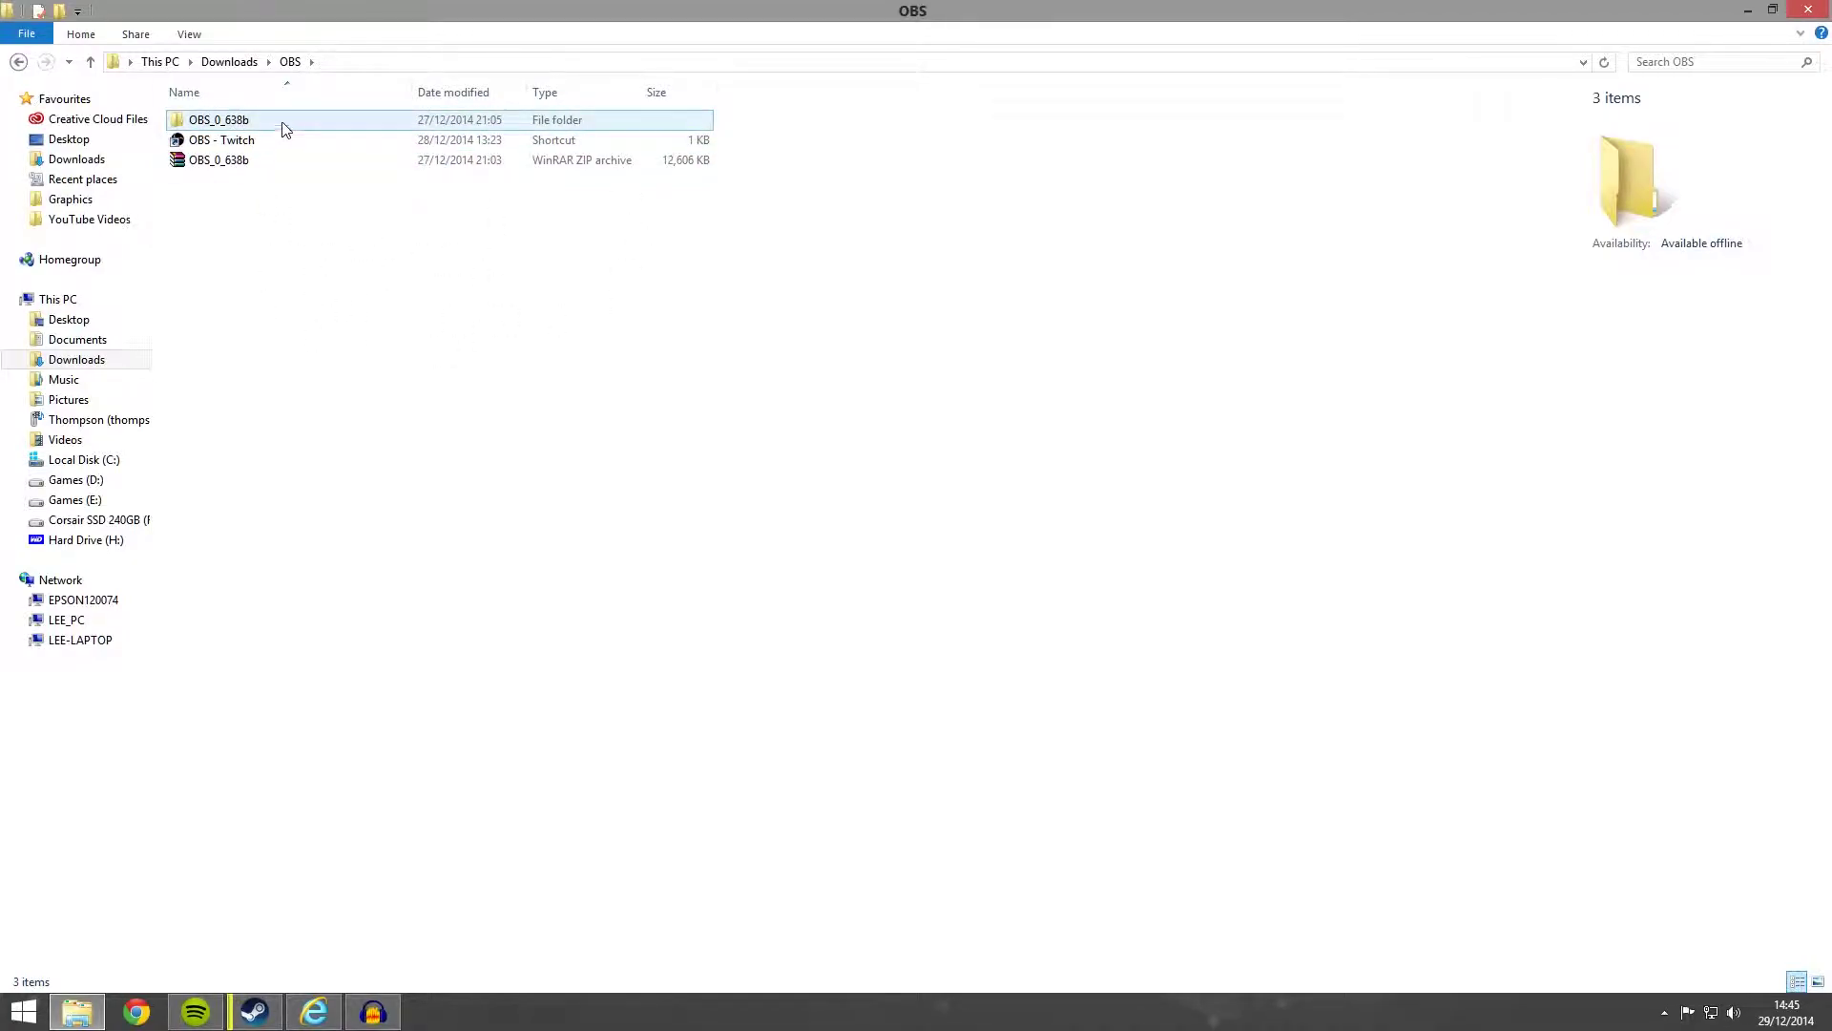
click(229, 124)
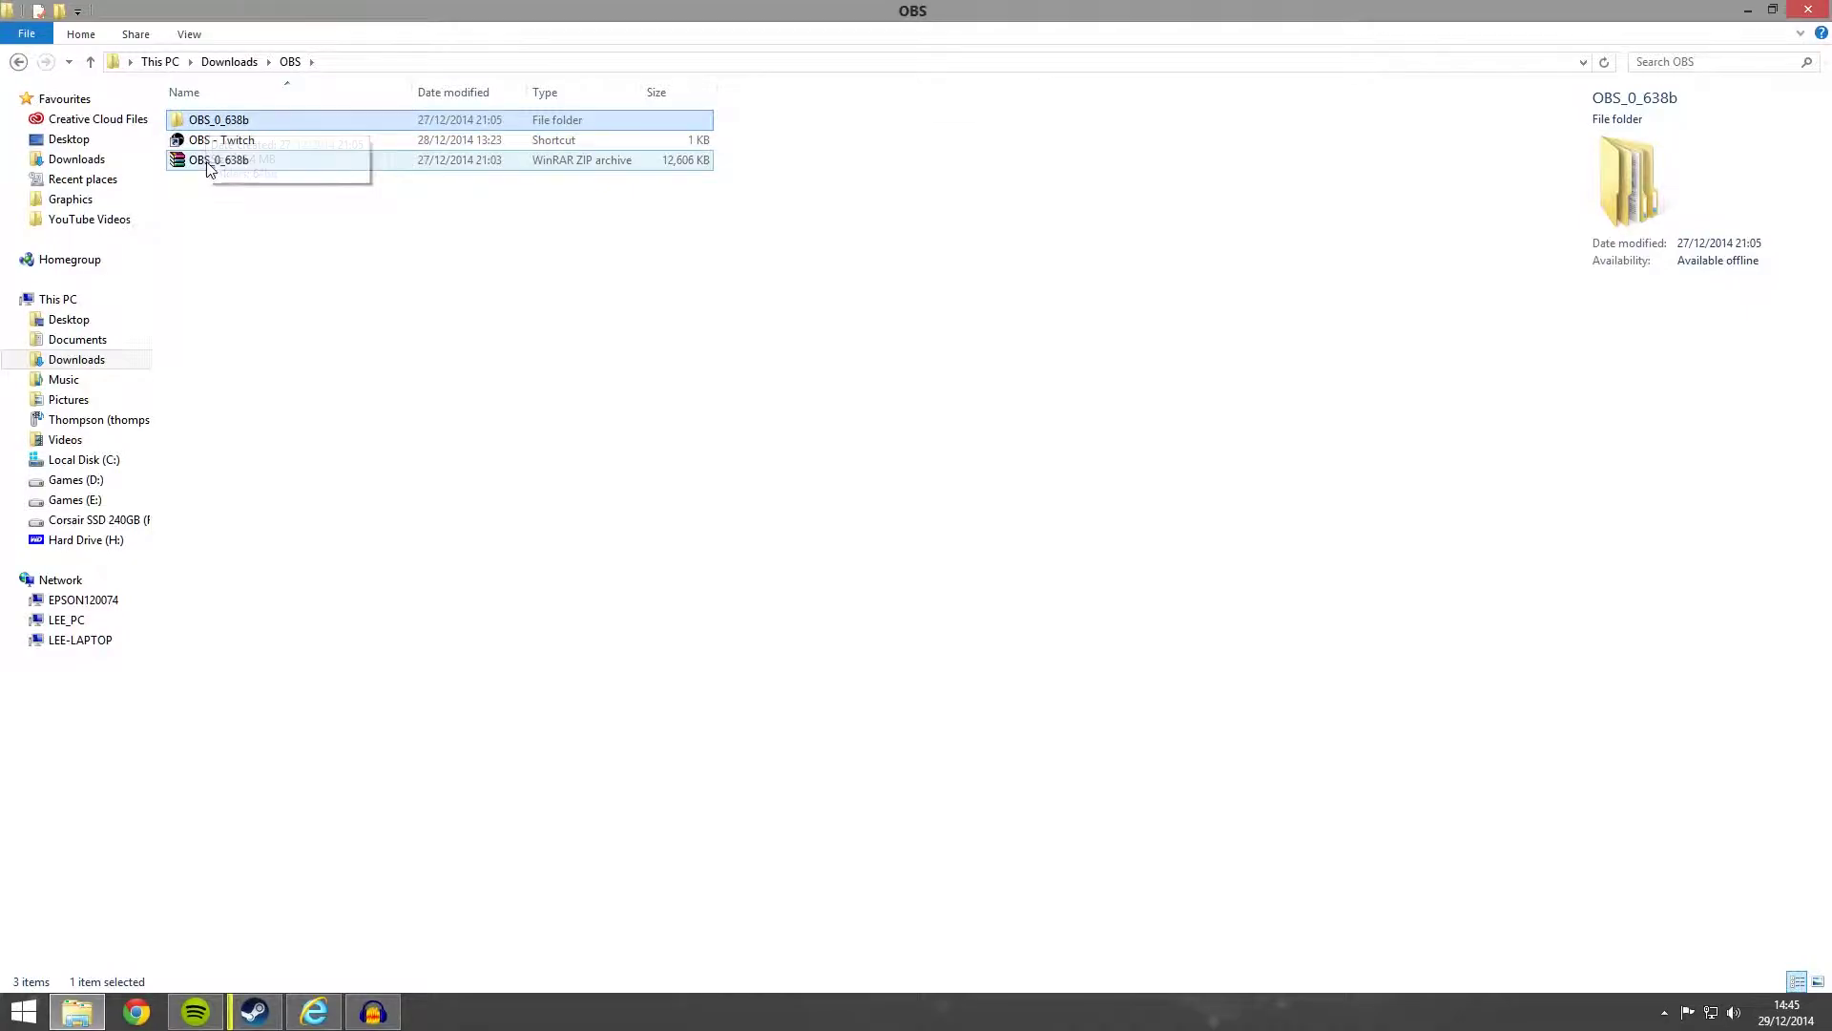
double_click(210, 161)
Close the archive and open the extracted OBS_0_638b\64bit folder instead
click(258, 306)
click(260, 326)
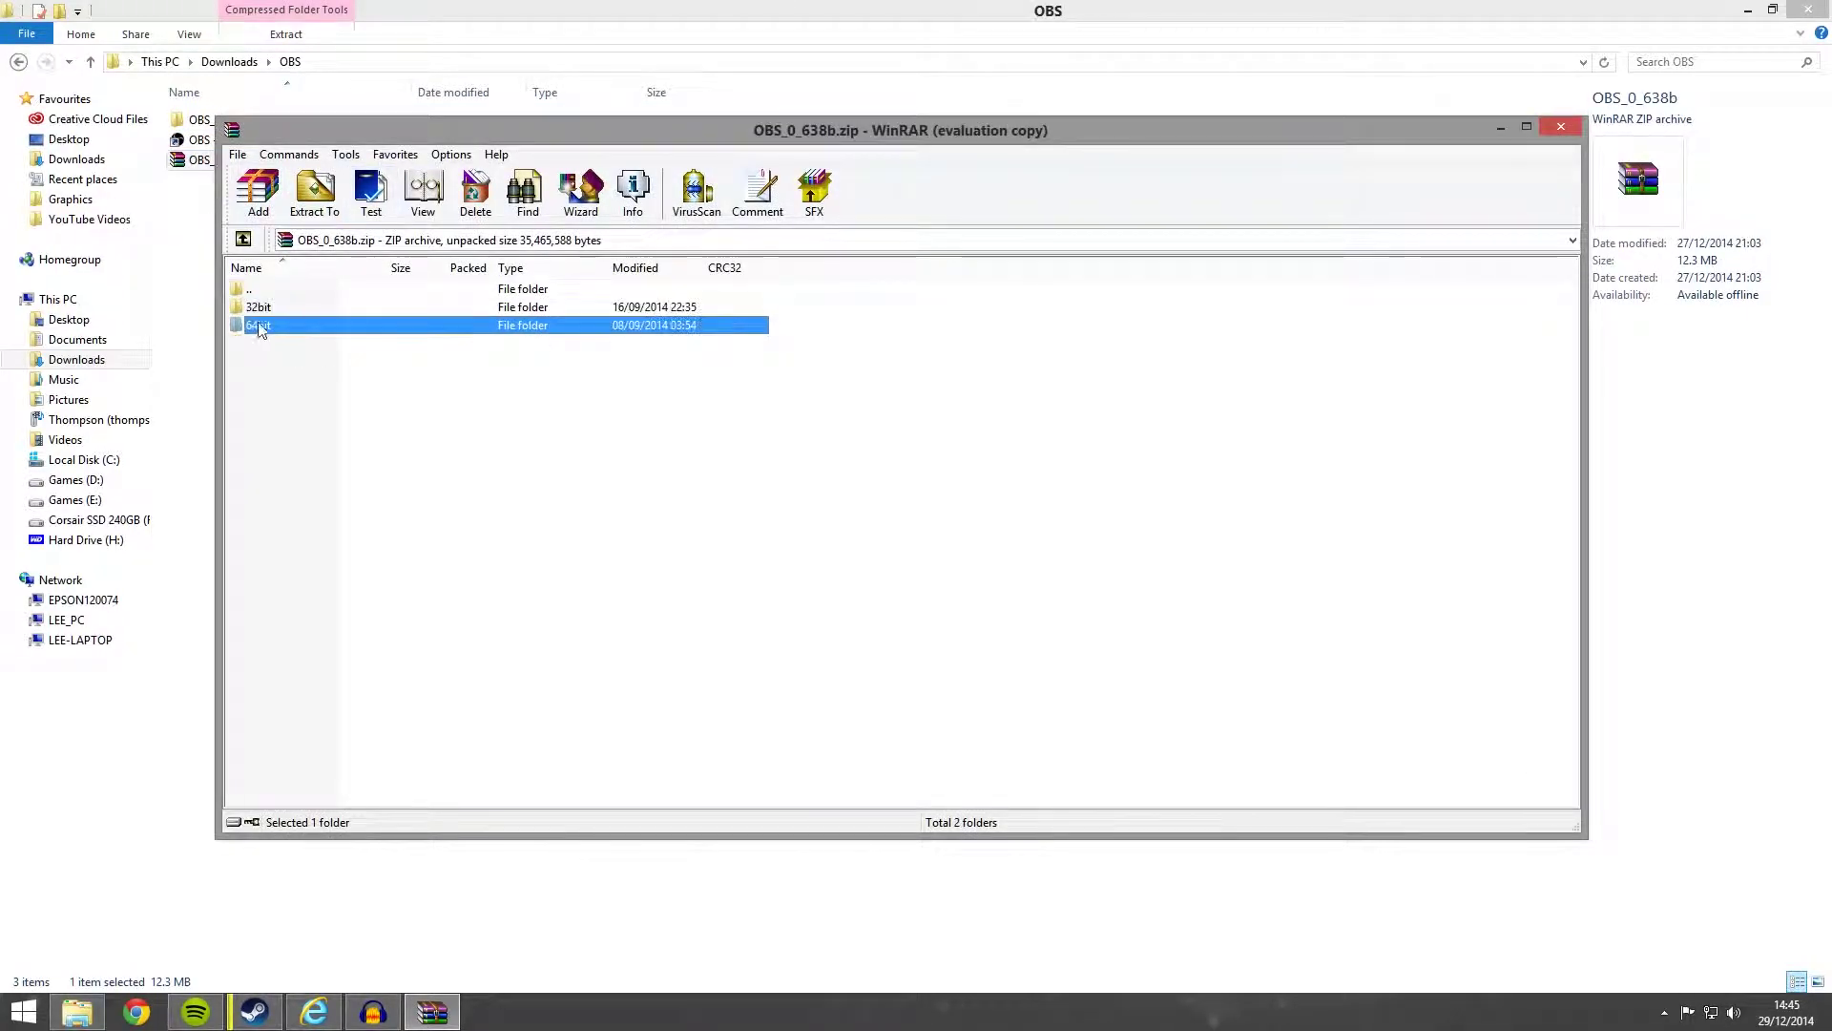
click(1561, 130)
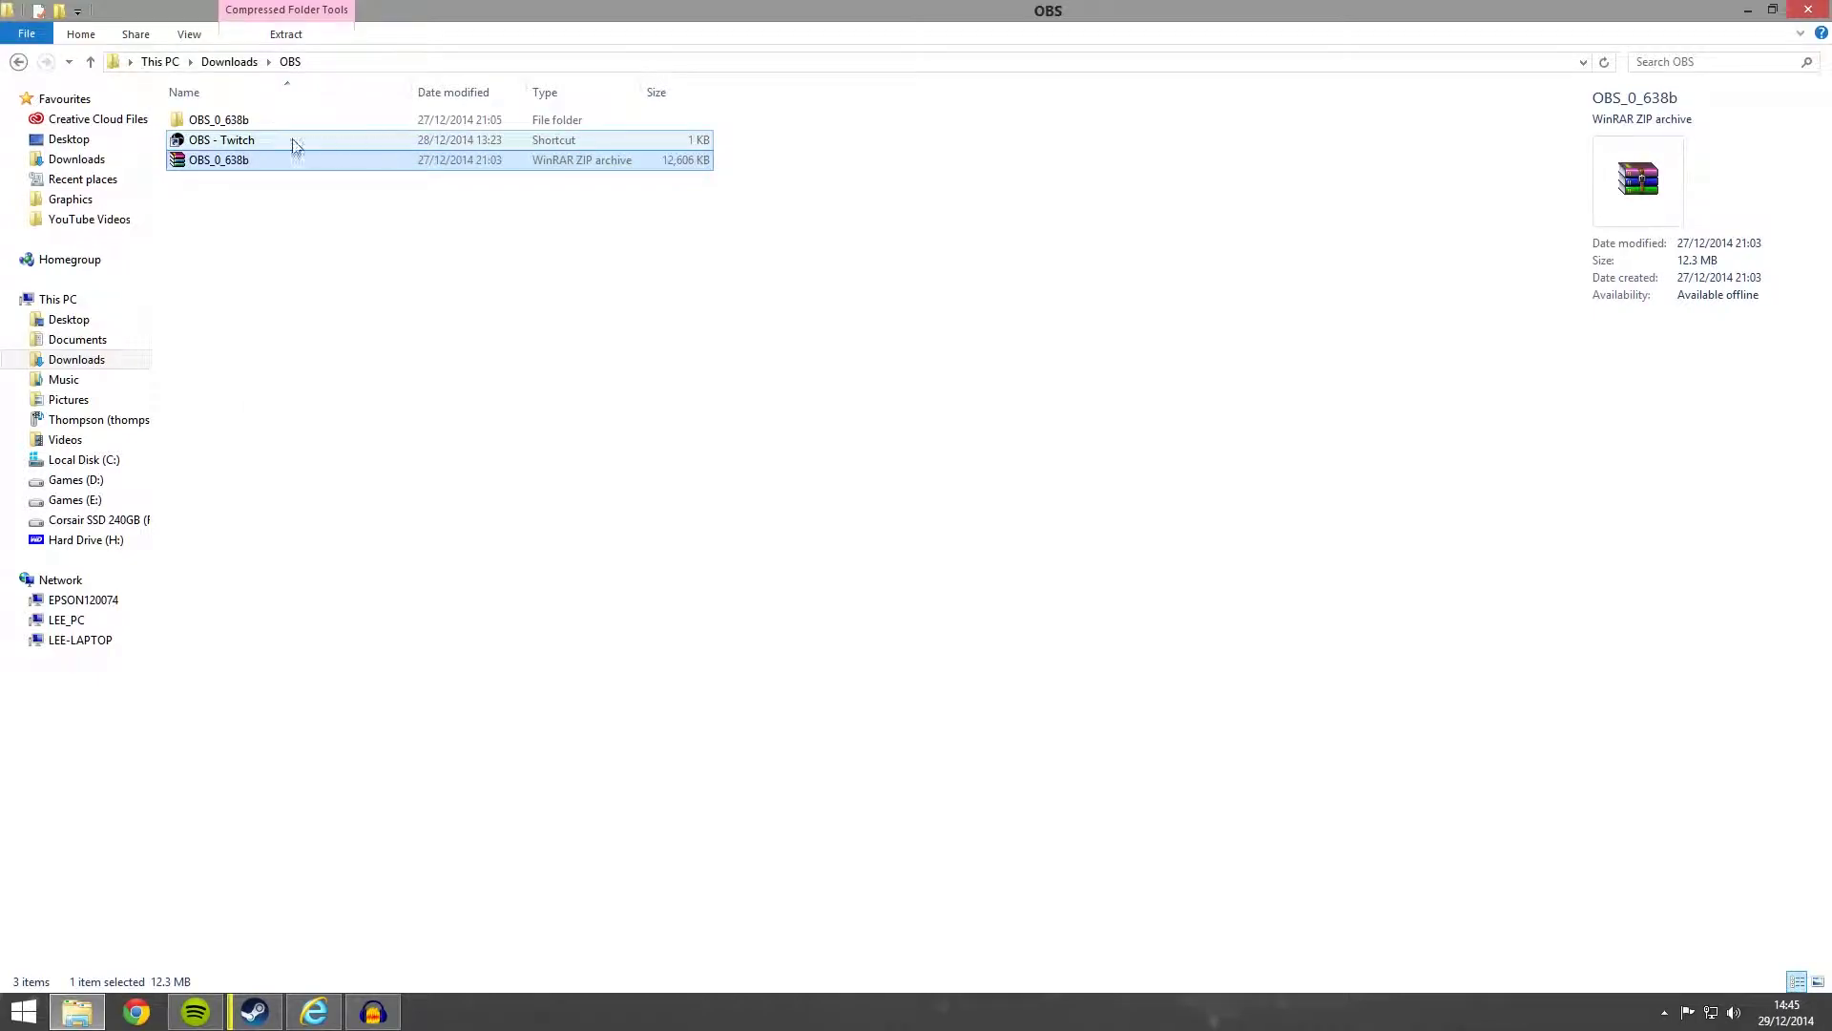
double_click(233, 119)
click(229, 126)
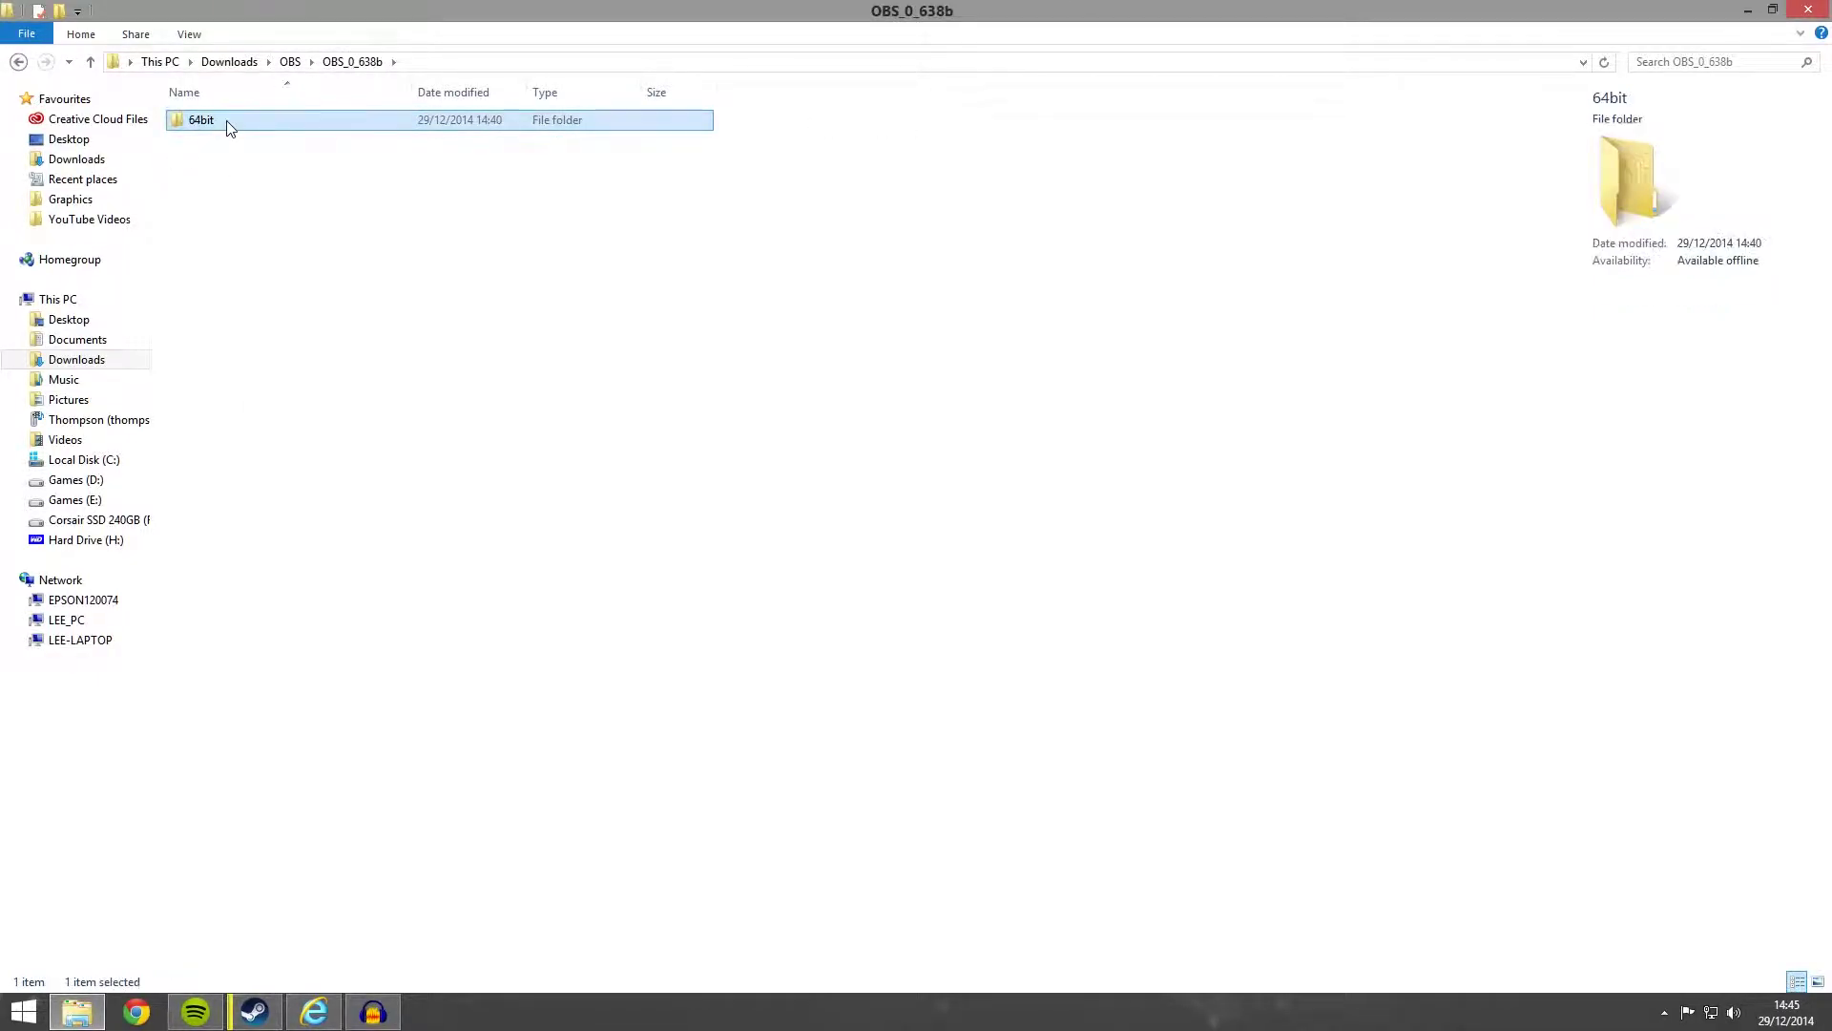
double_click(229, 126)
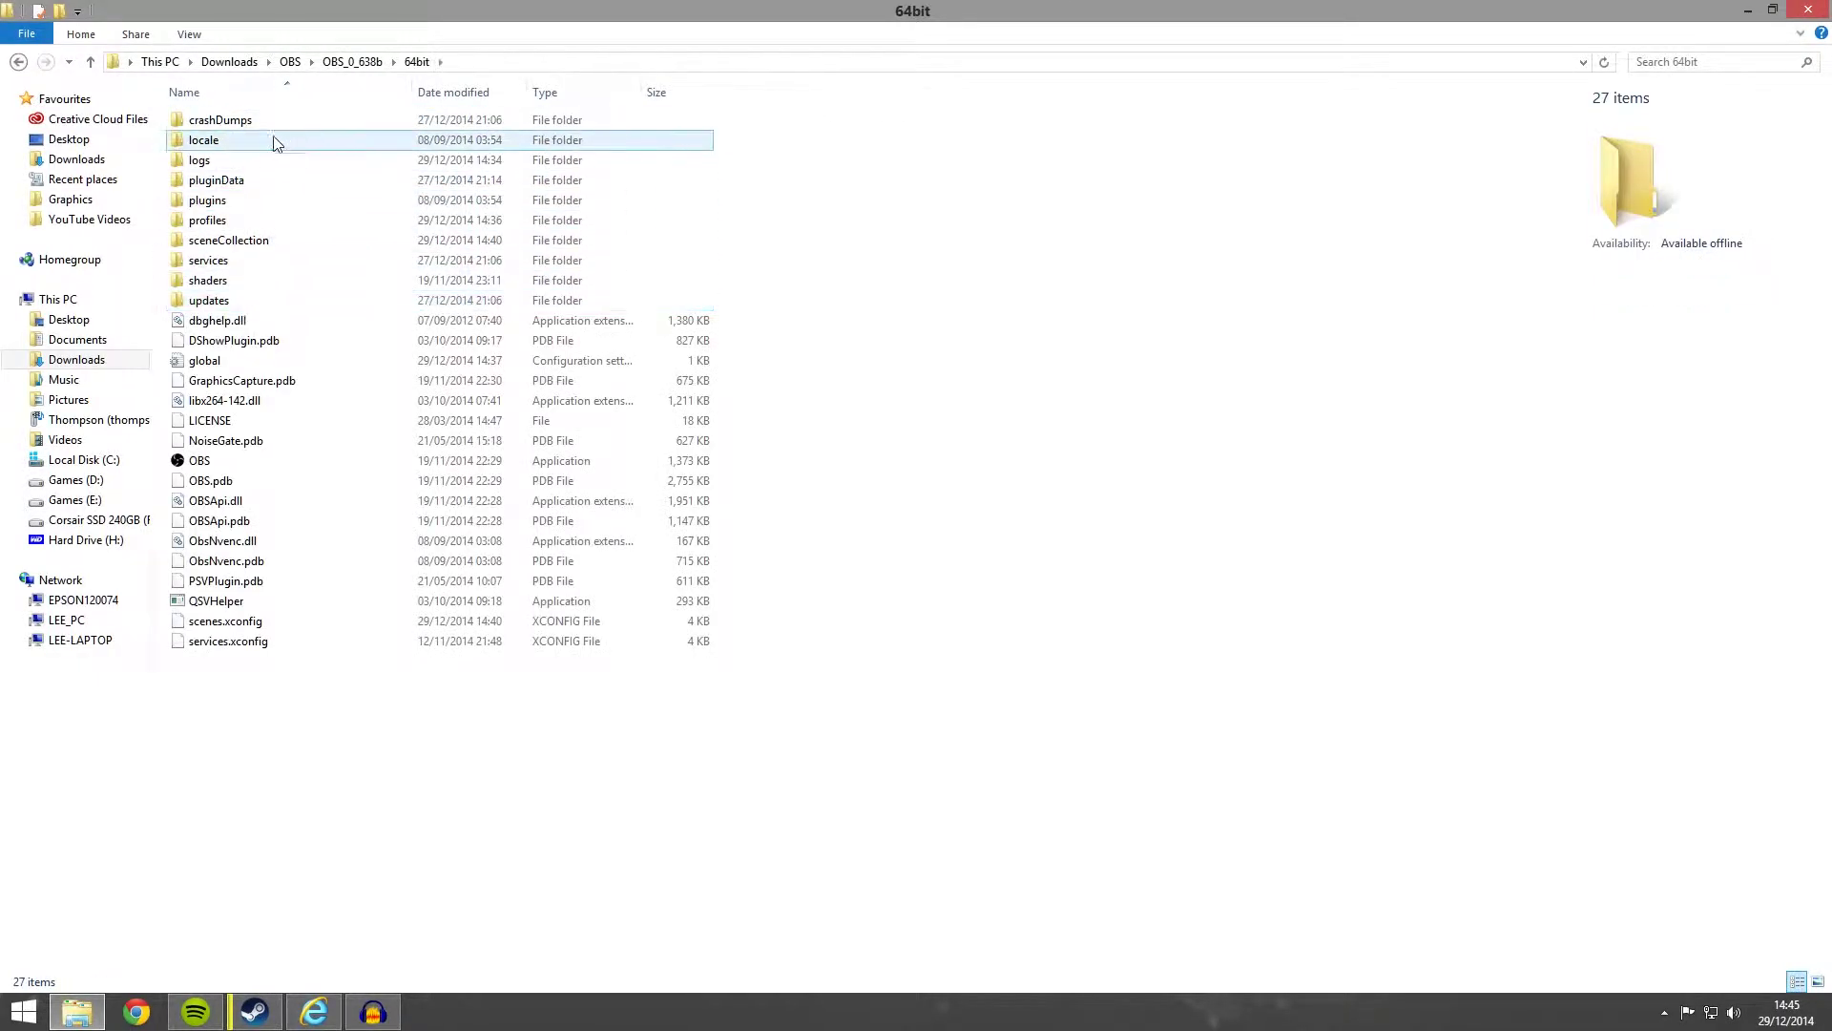
Create a shortcut to the OBS application in the 64bit folder
click(208, 466)
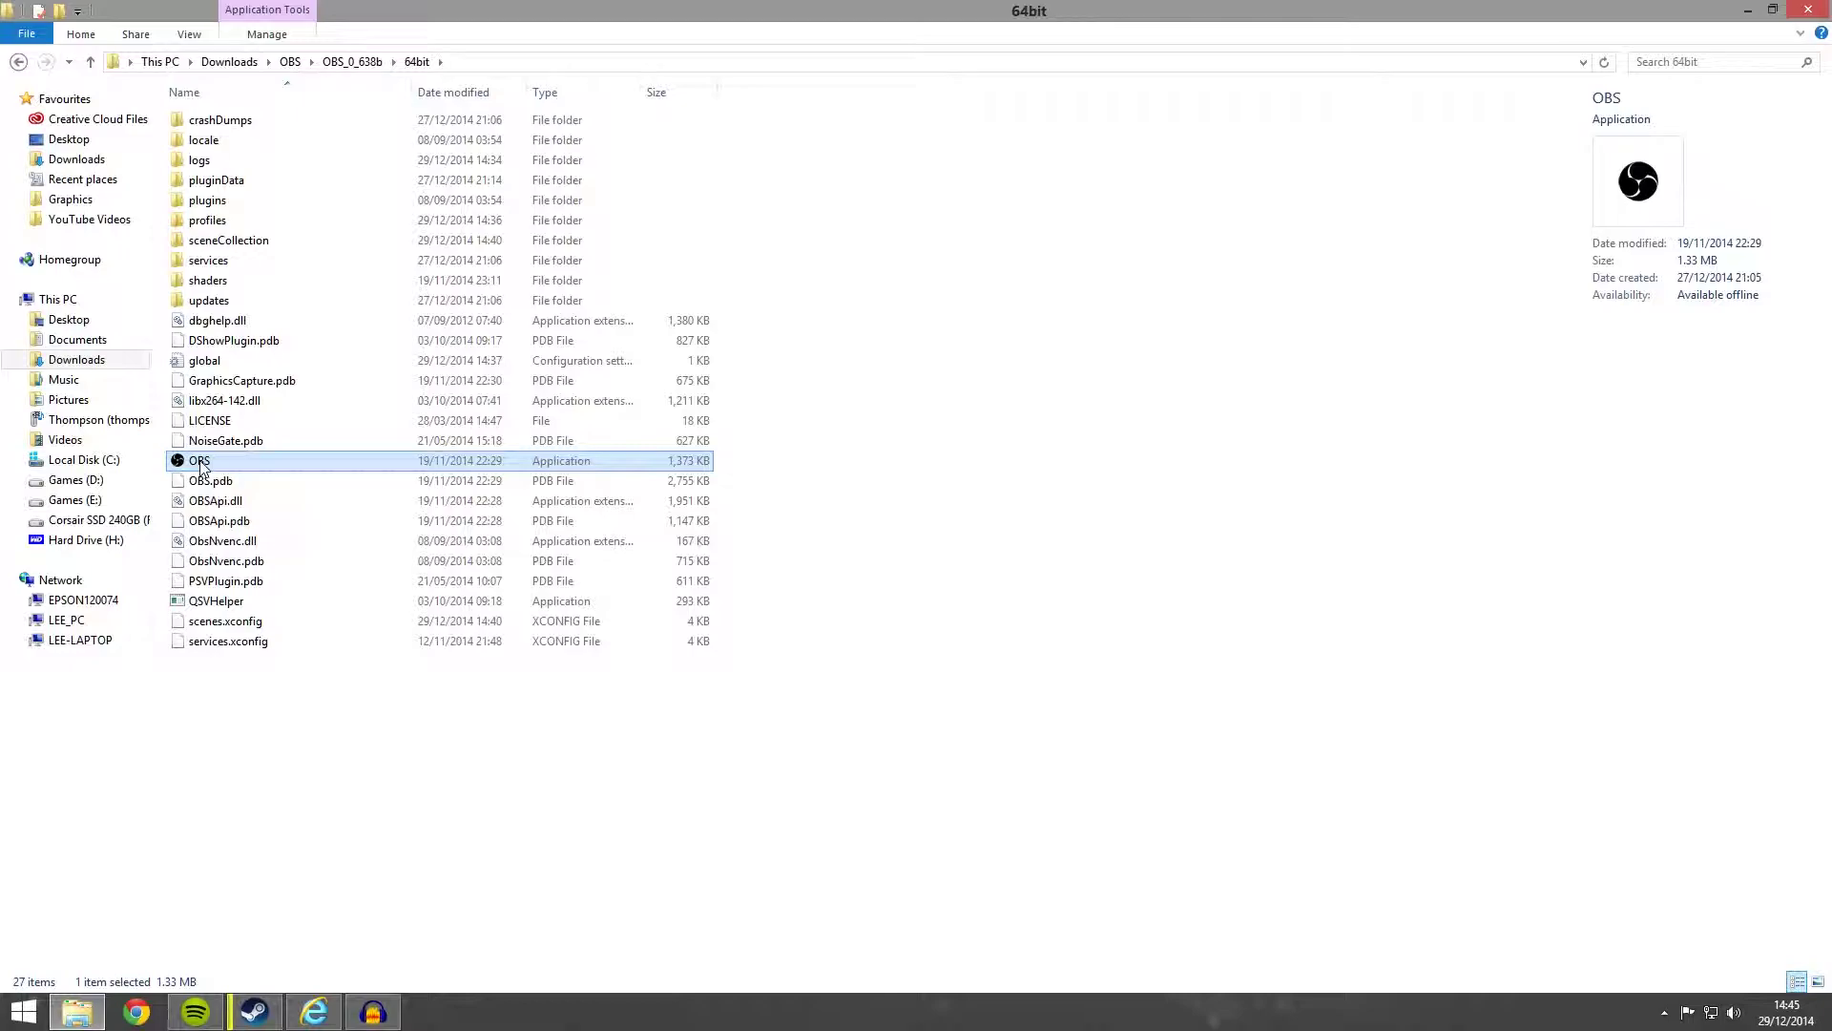
right_click(201, 462)
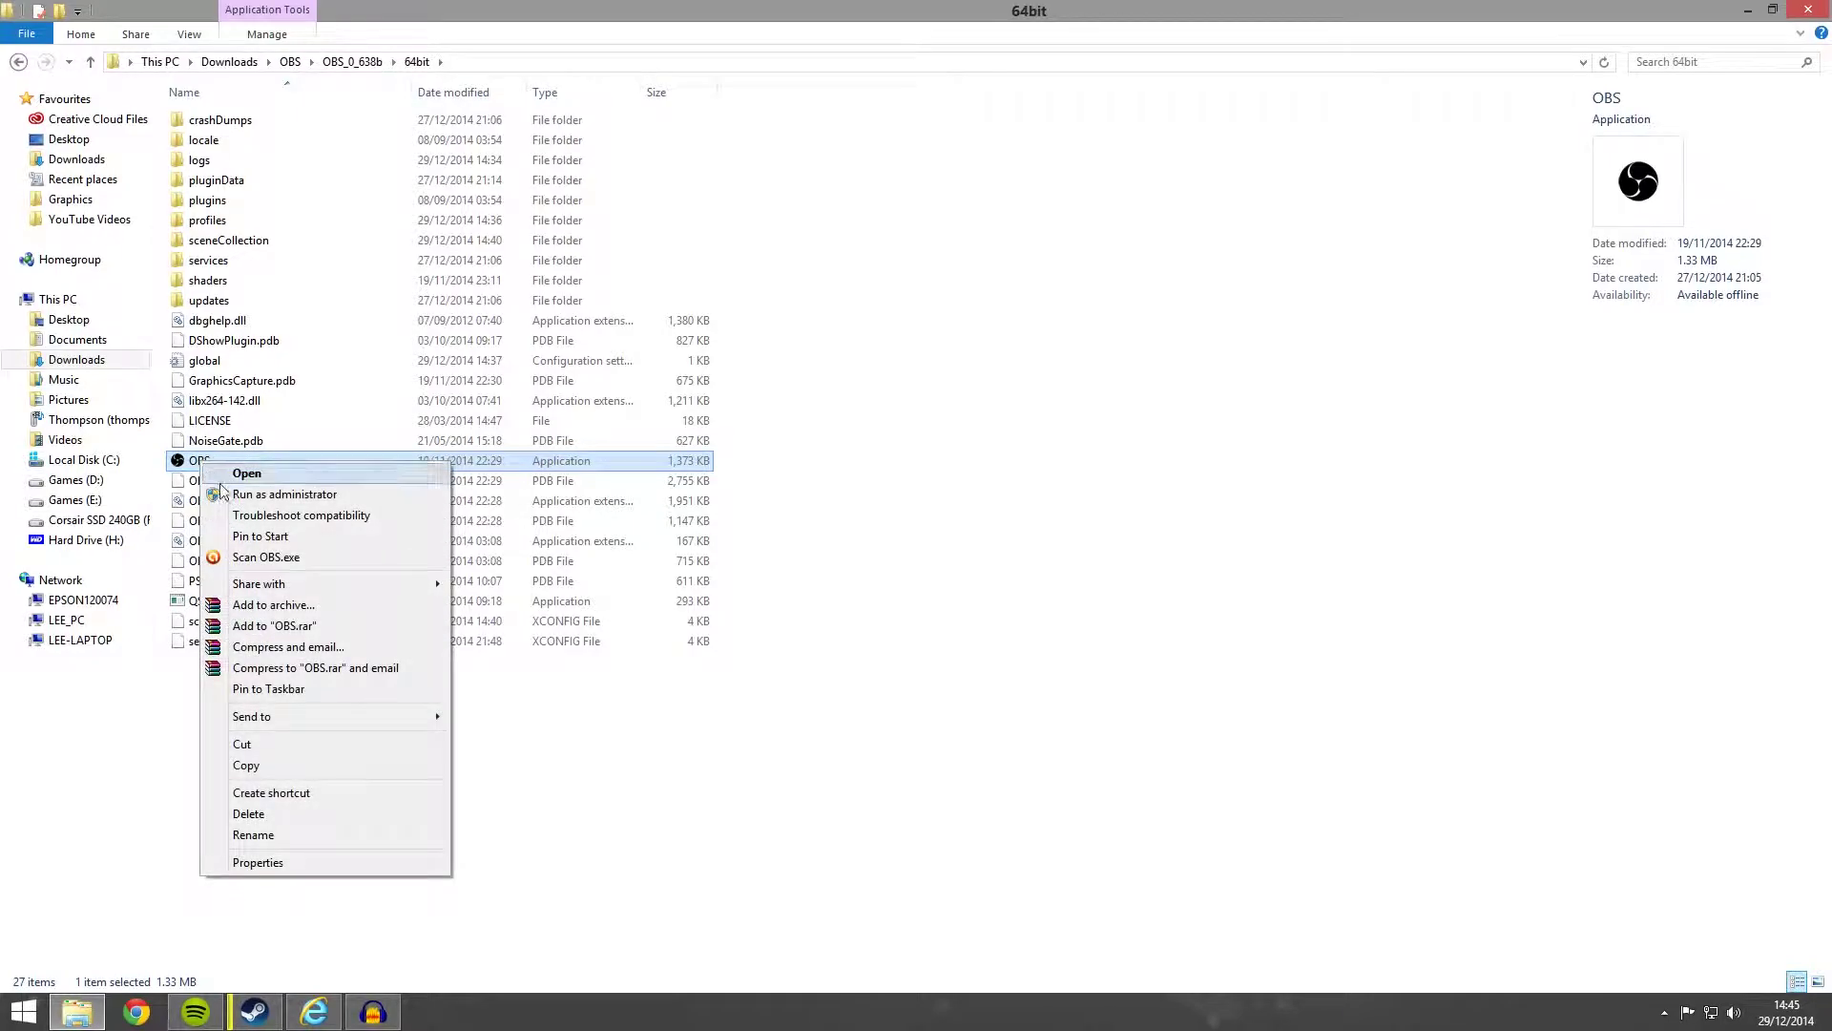
click(310, 793)
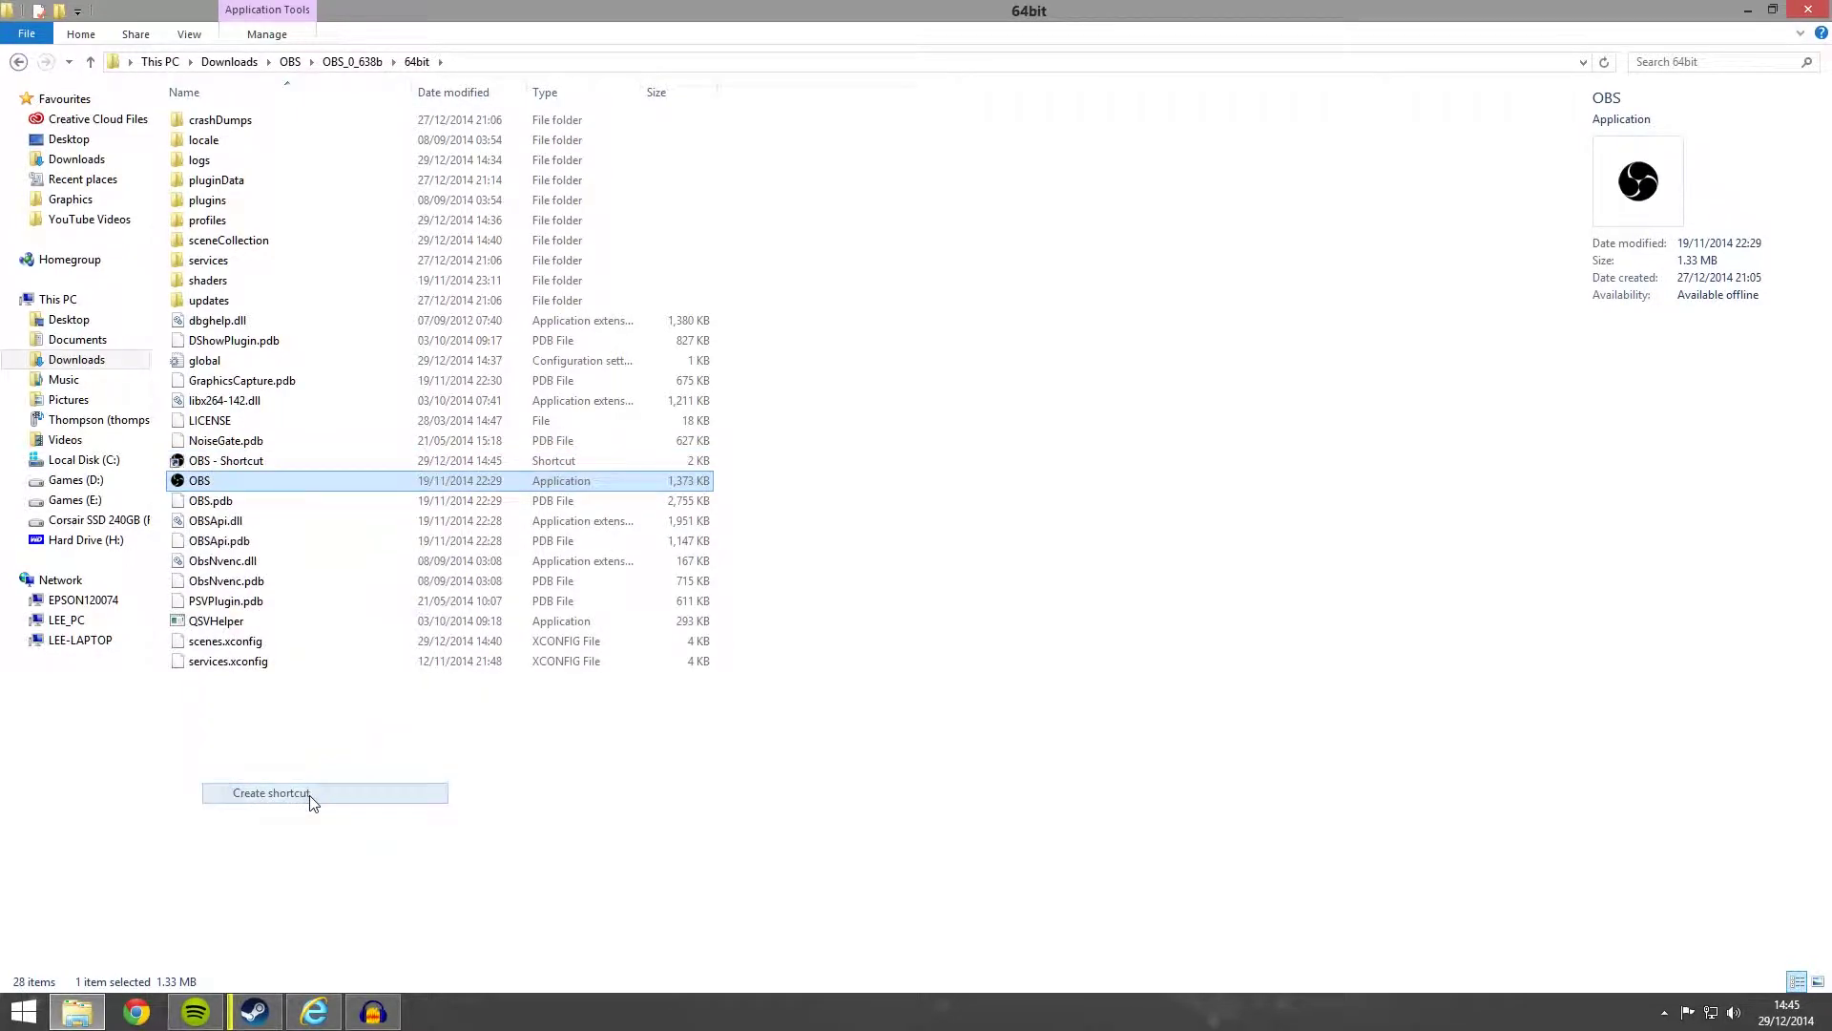
Cut the new OBS - Shortcut and close File Explorer
click(225, 464)
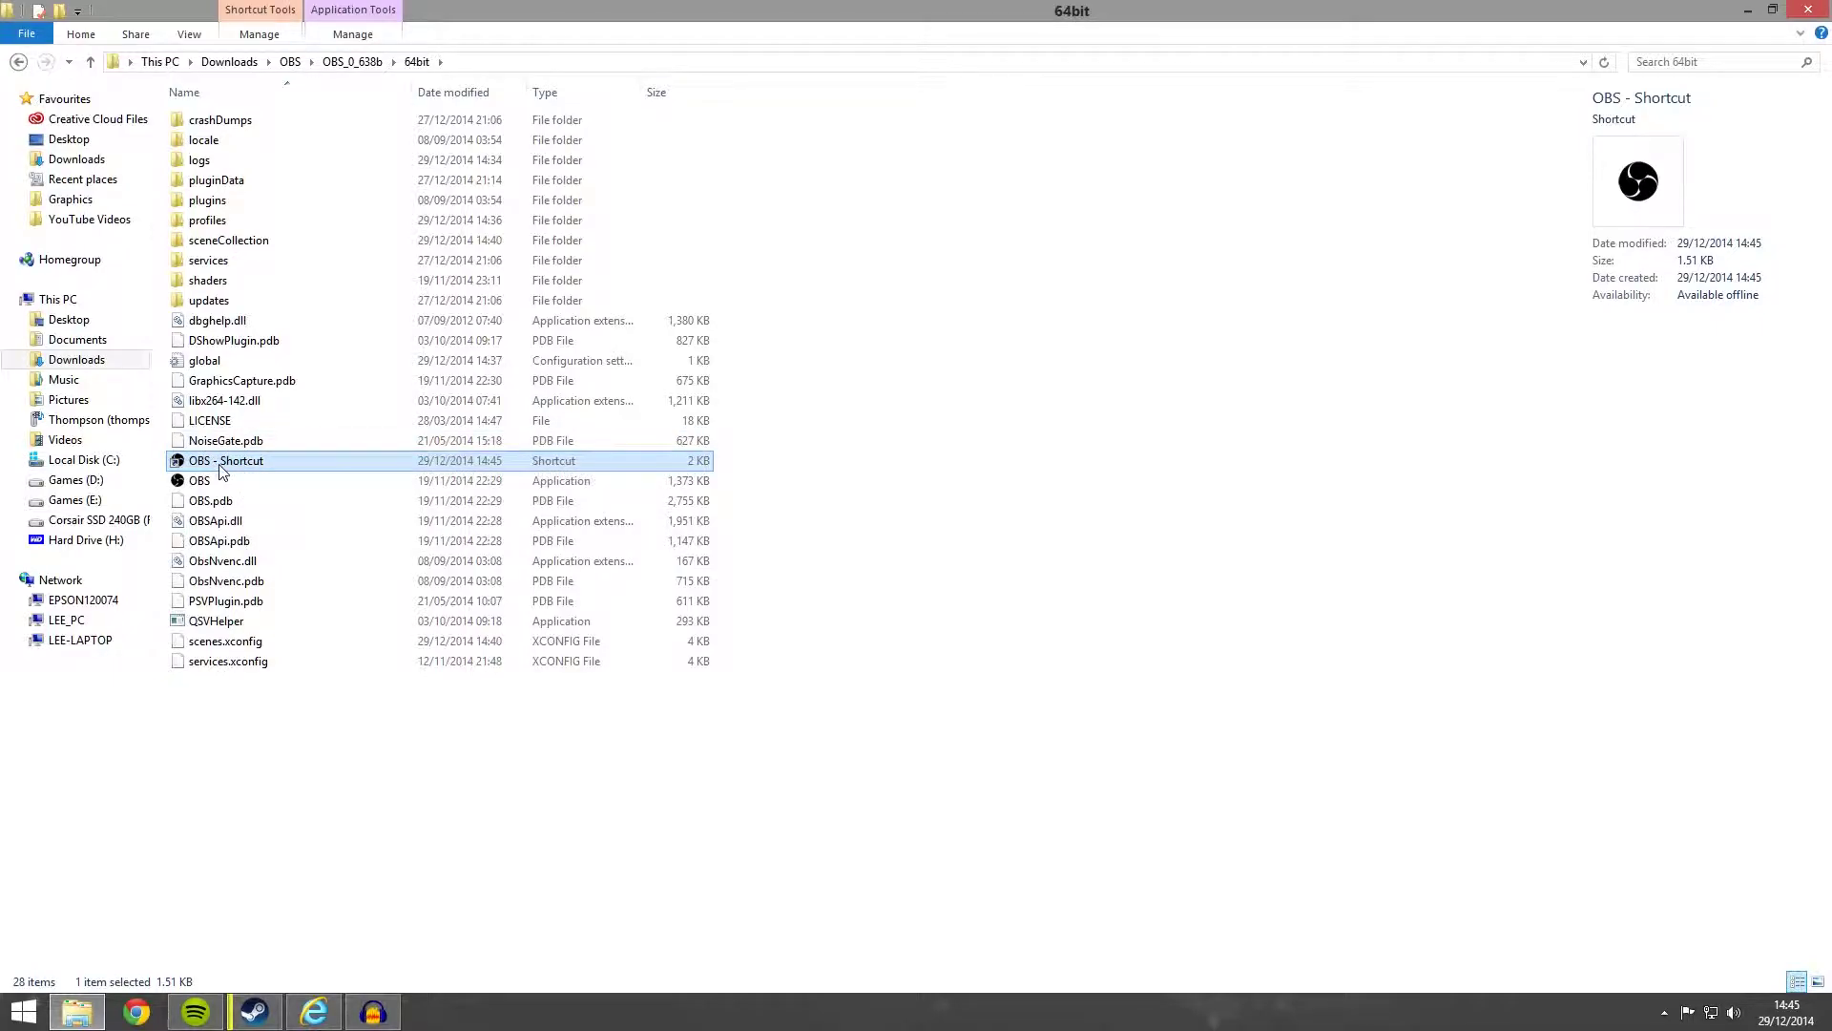
right_click(223, 468)
click(302, 735)
click(1808, 9)
Paste the cut OBS shortcut onto the desktop and place it near OBS - Twitch
right_click(898, 222)
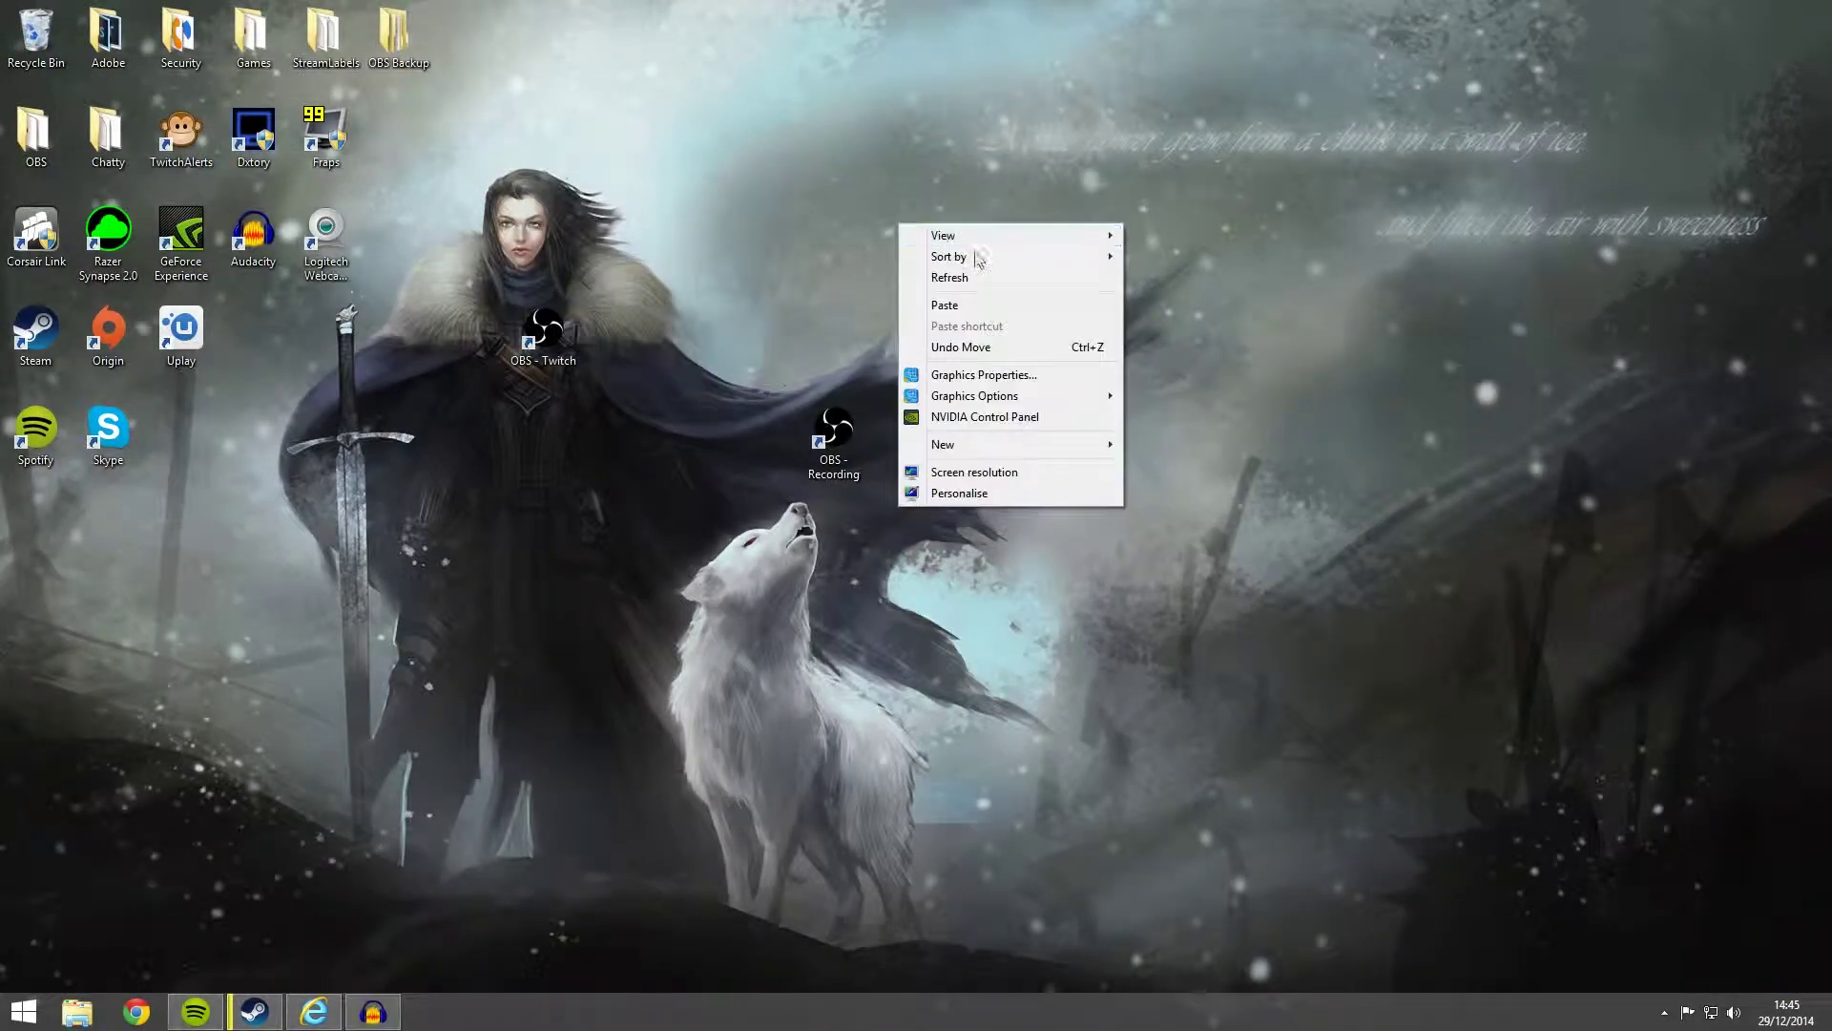
click(955, 306)
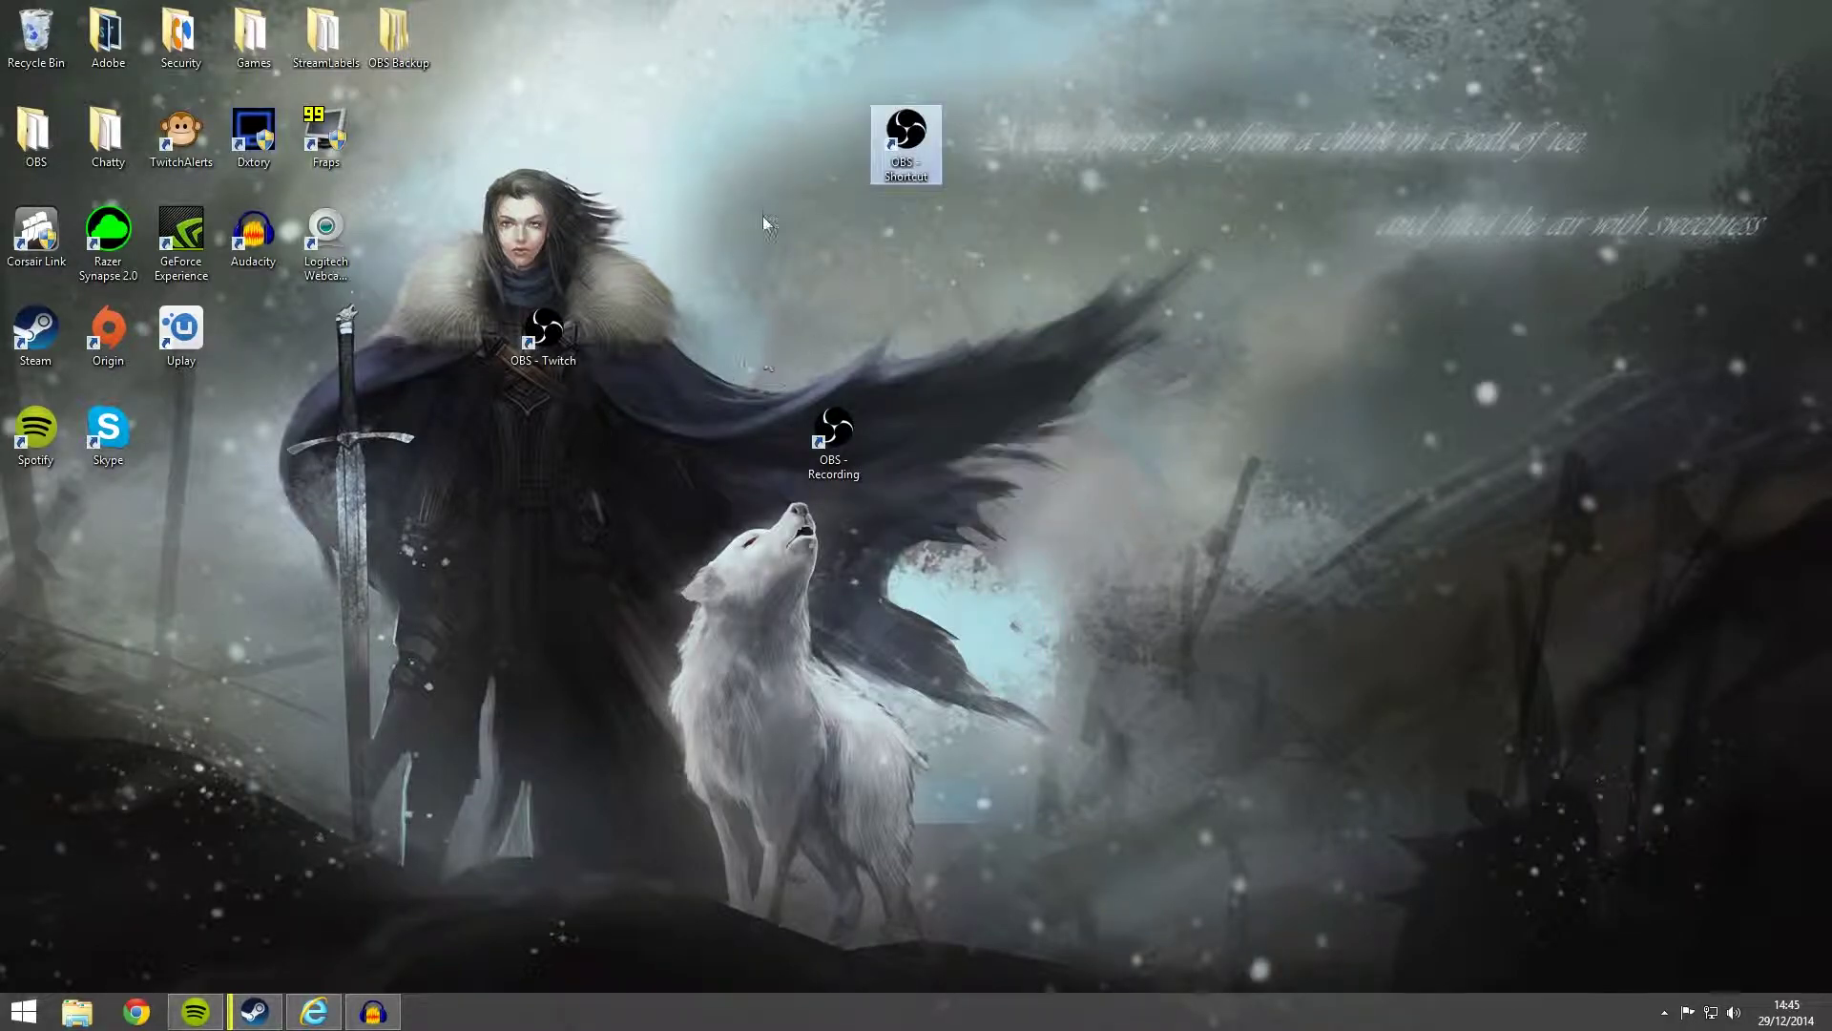
drag(897, 176, 752, 177)
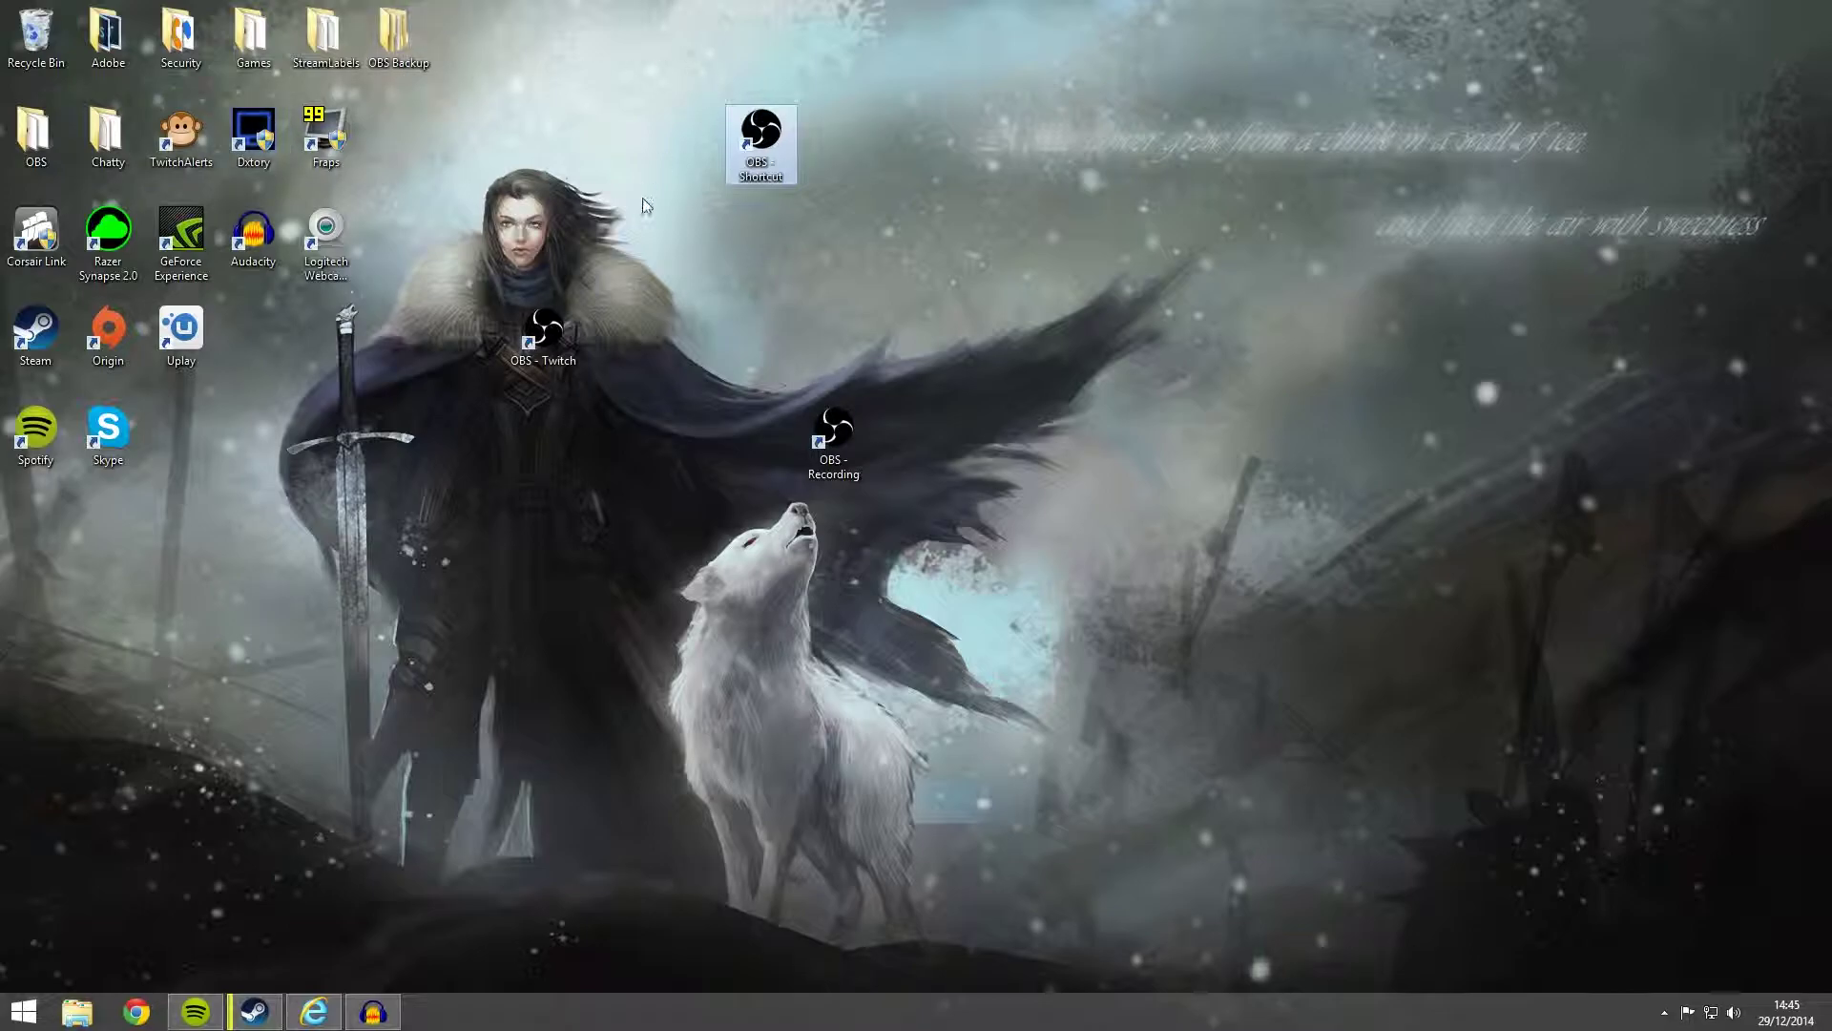
drag(769, 150, 689, 263)
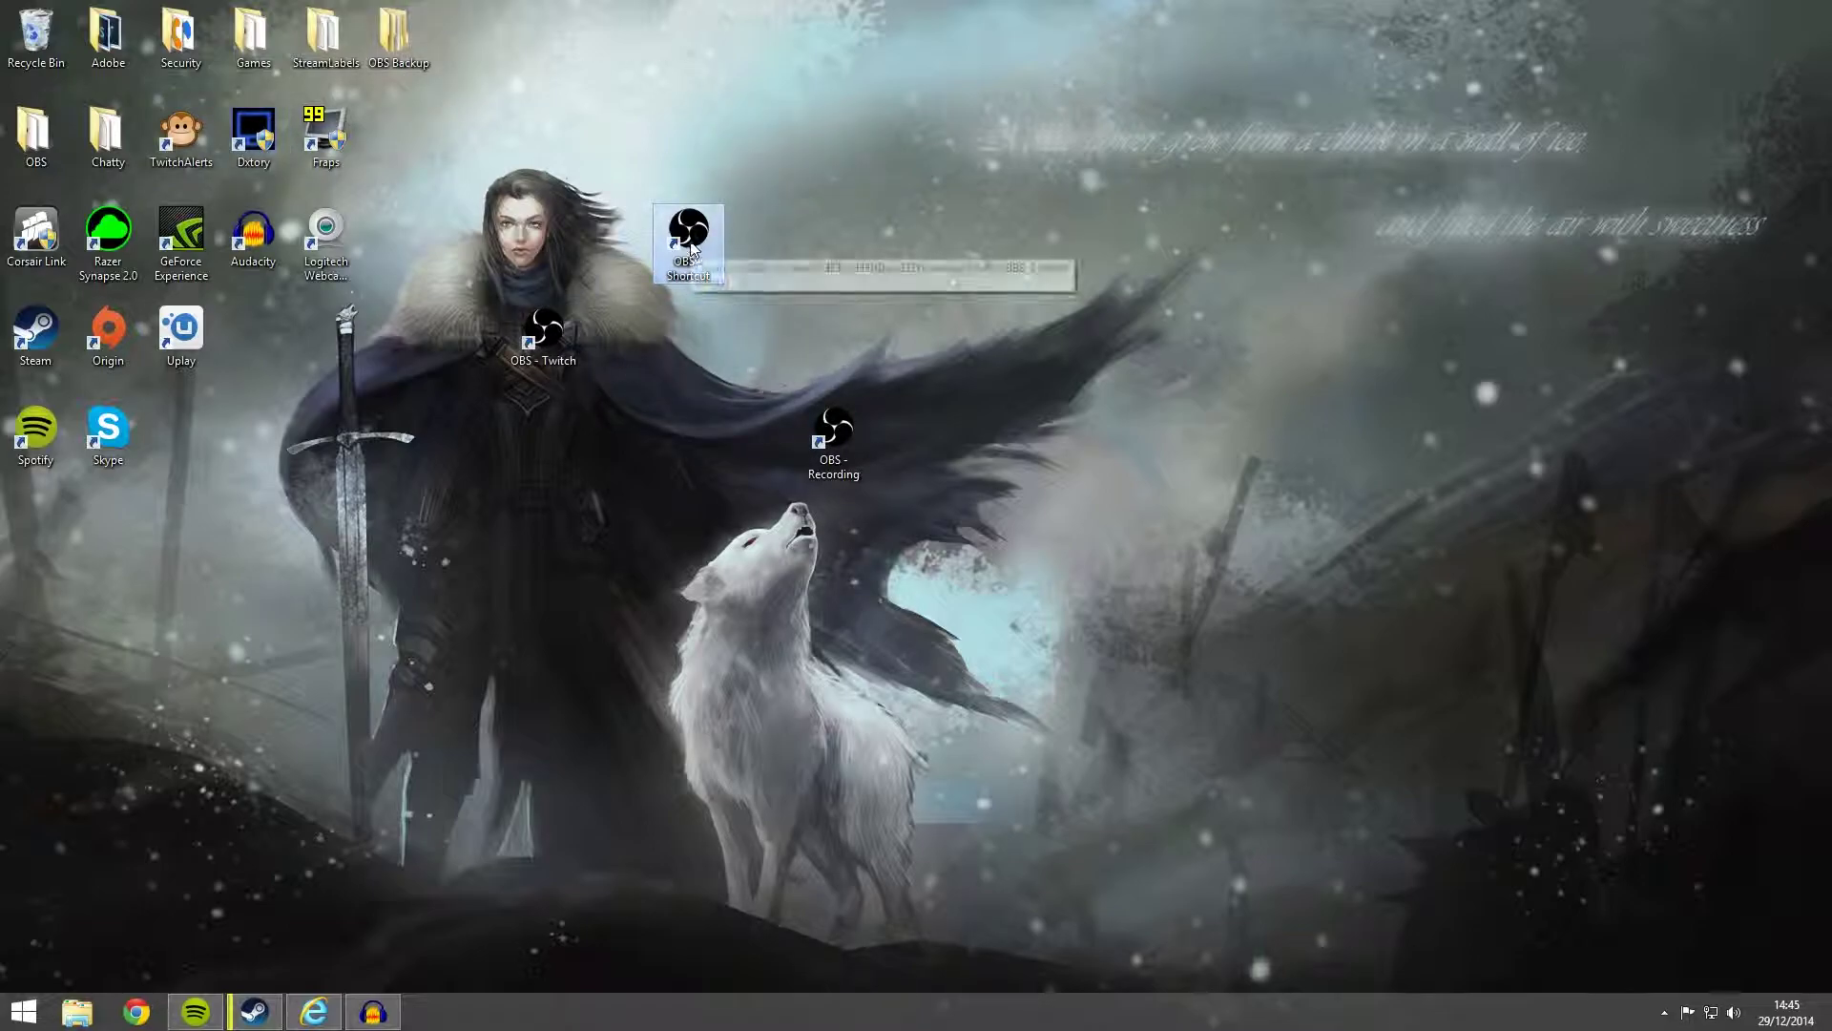
key(Delete)
Line up OBS - Twitch and OBS - Recording next to each other near the desktop centre
drag(569, 353, 775, 445)
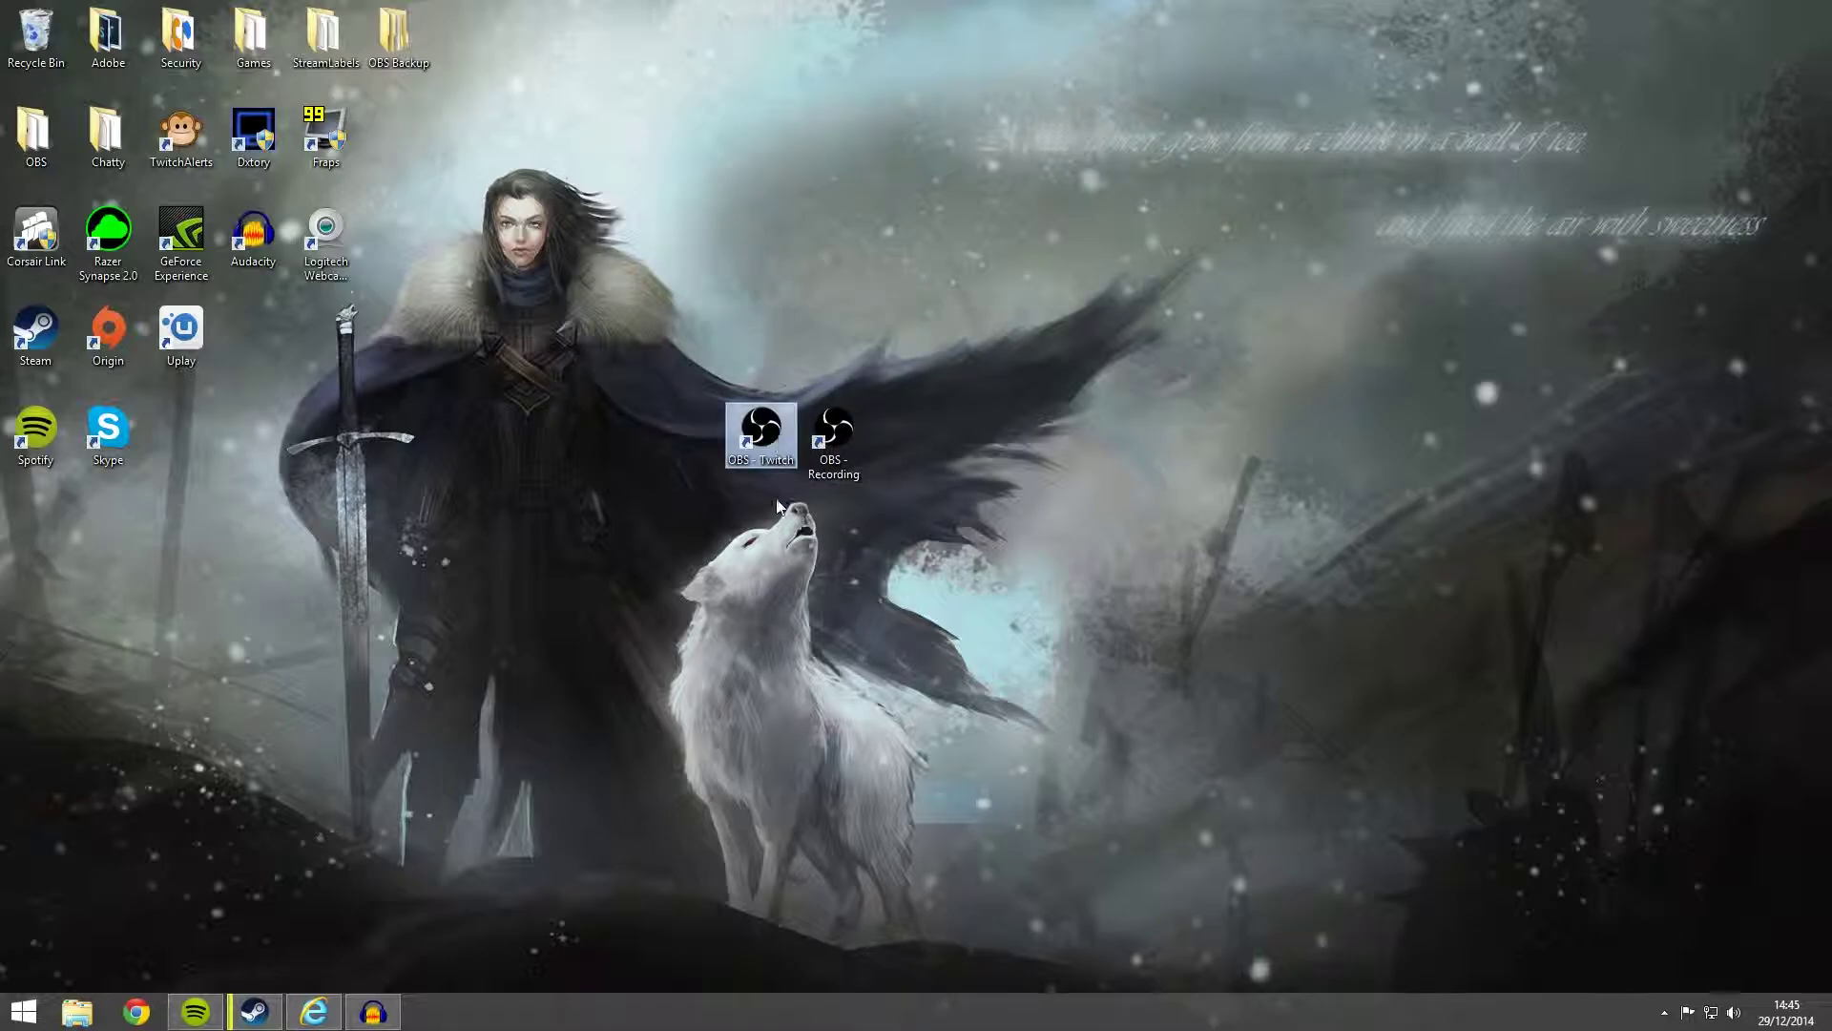
drag(679, 302, 904, 508)
click(773, 439)
drag(773, 438, 691, 434)
drag(843, 441, 798, 443)
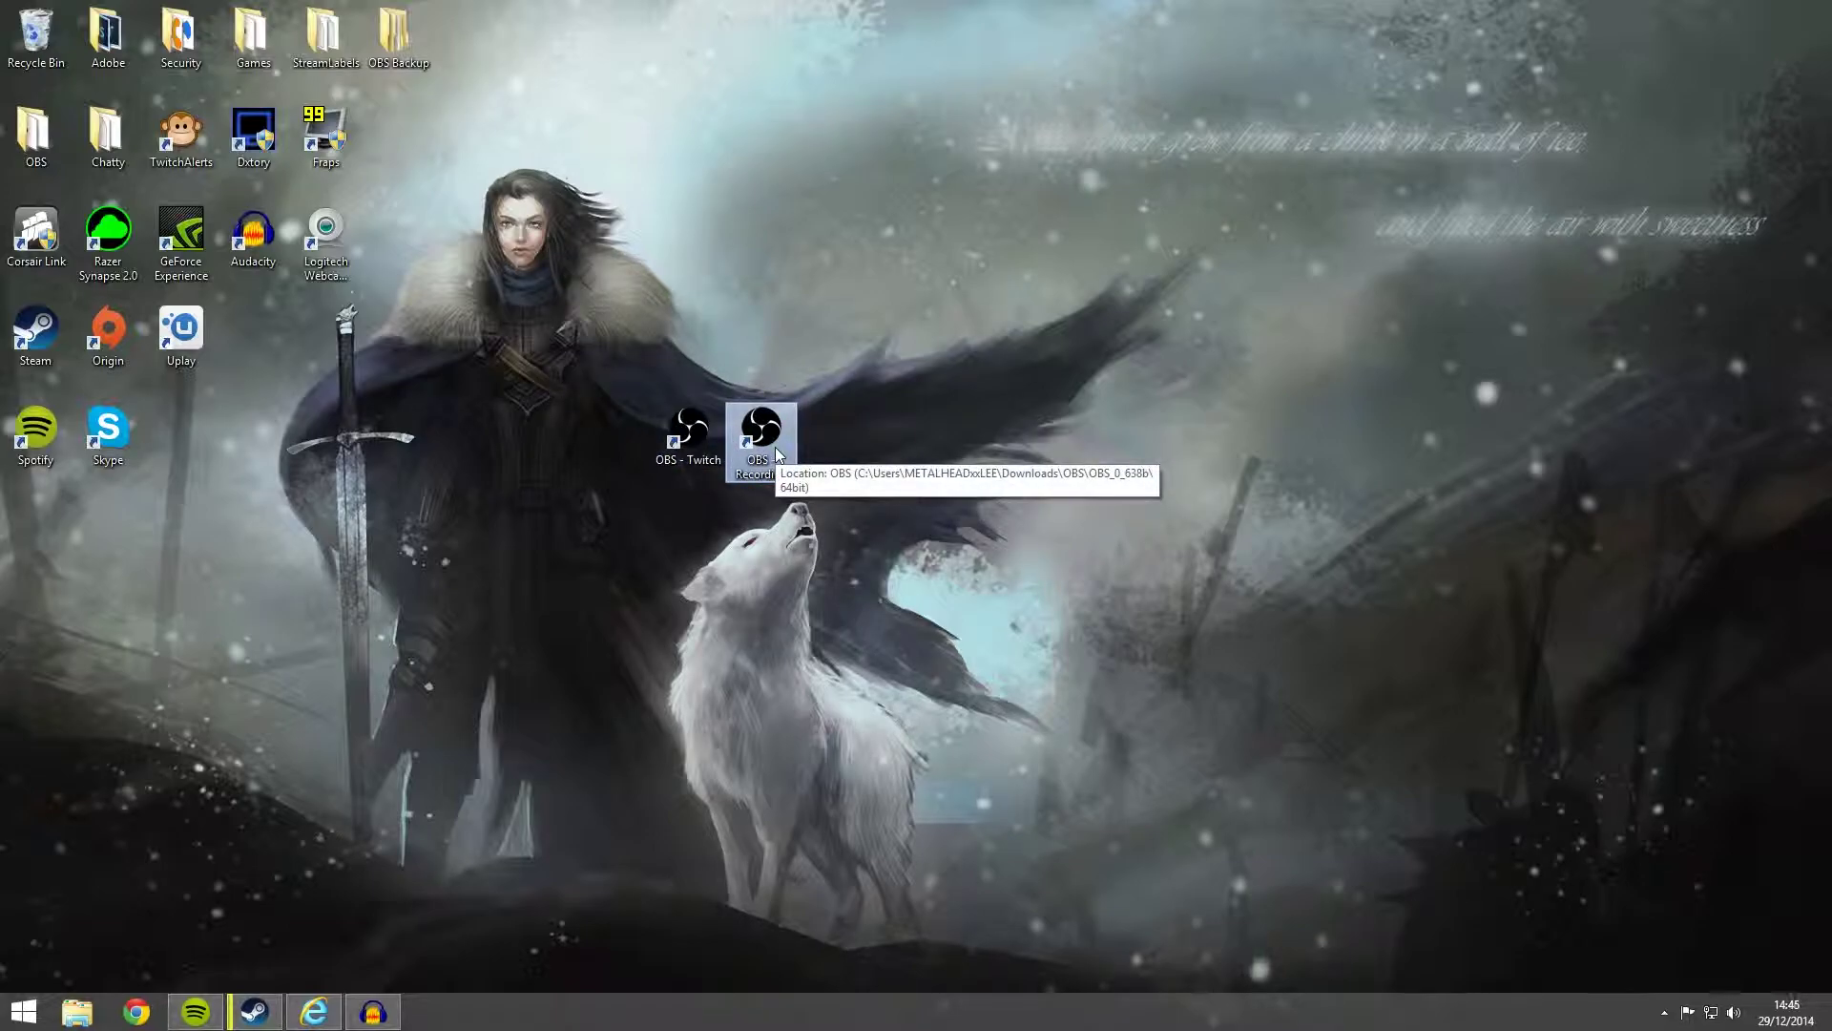
click(677, 445)
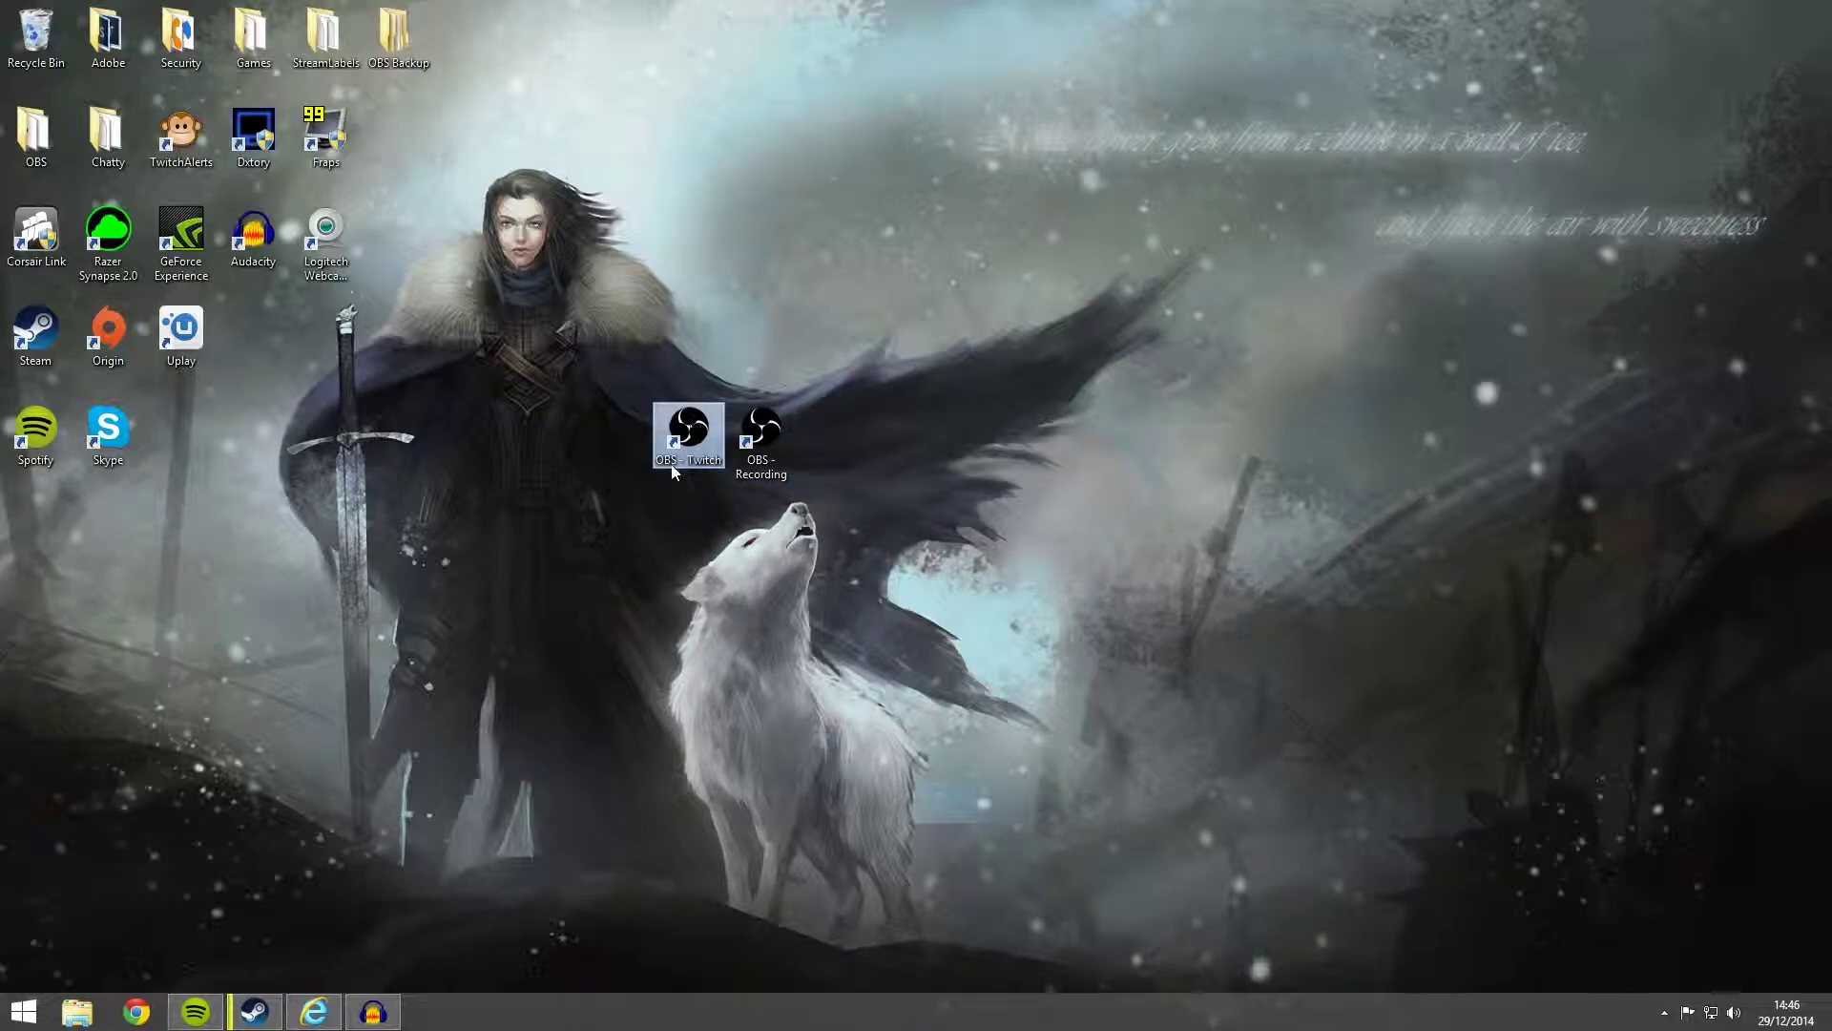
right_click(687, 435)
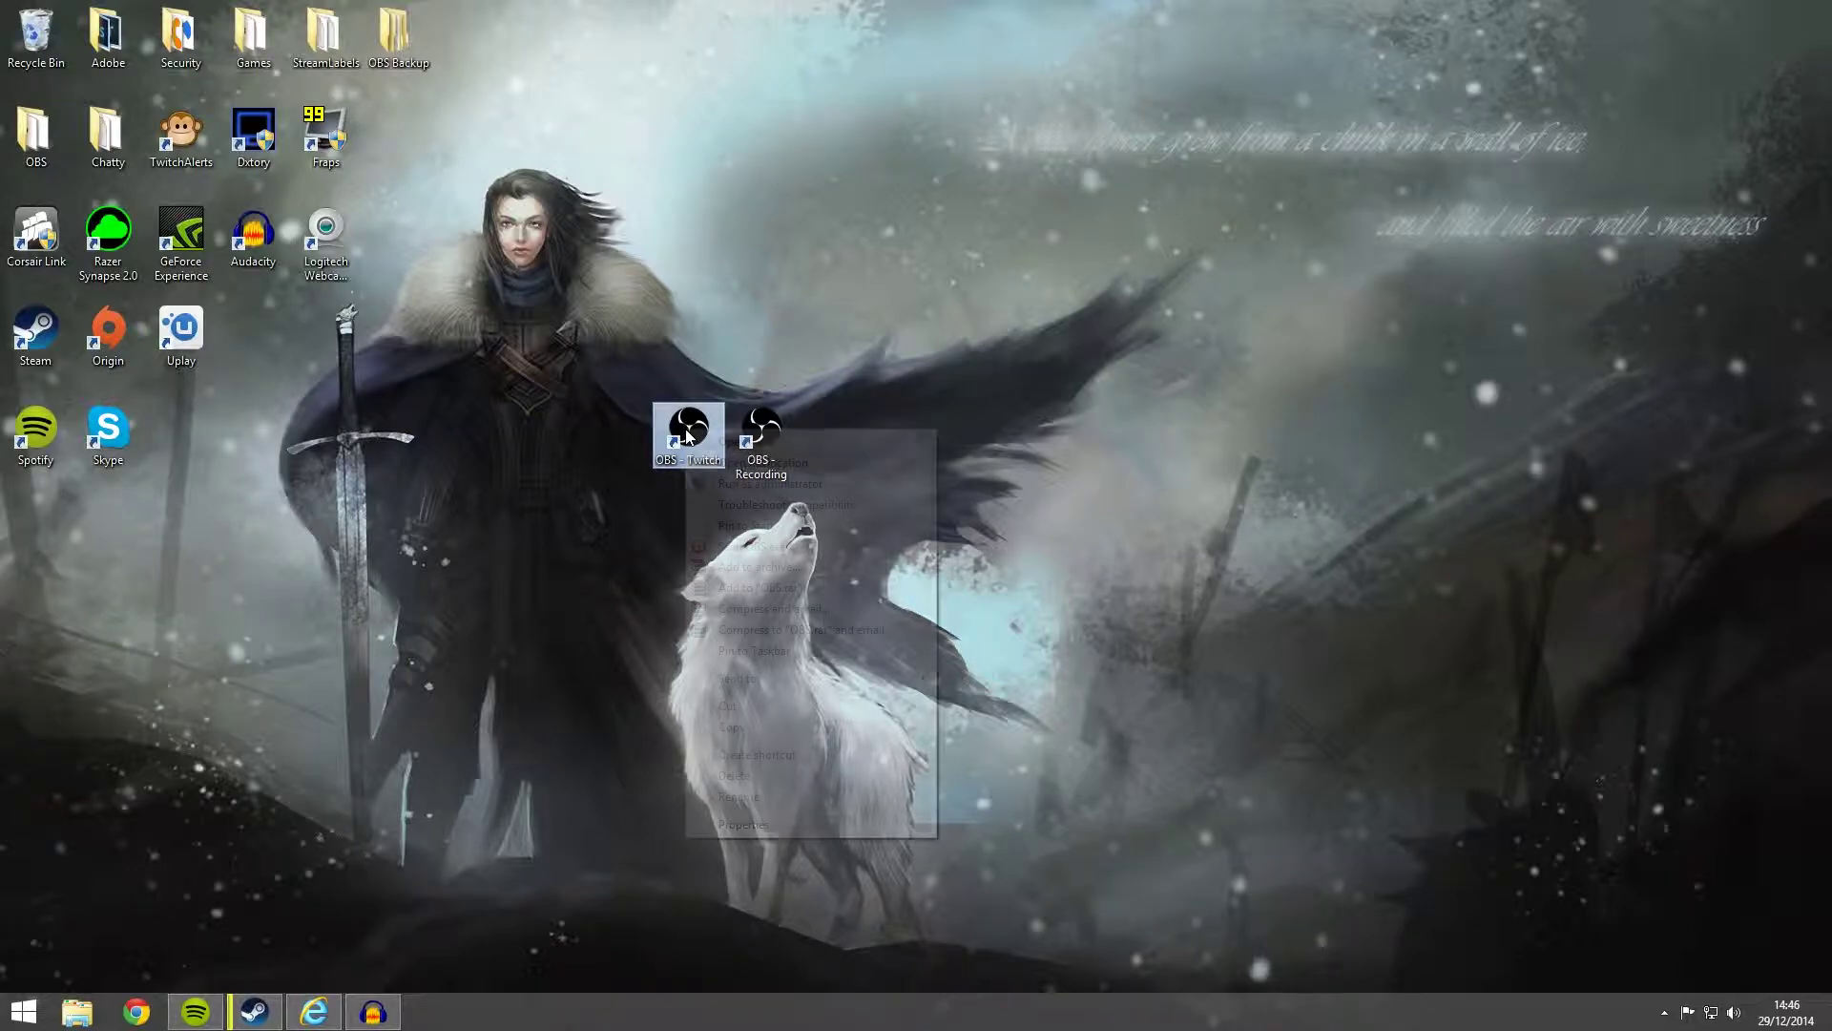
click(752, 822)
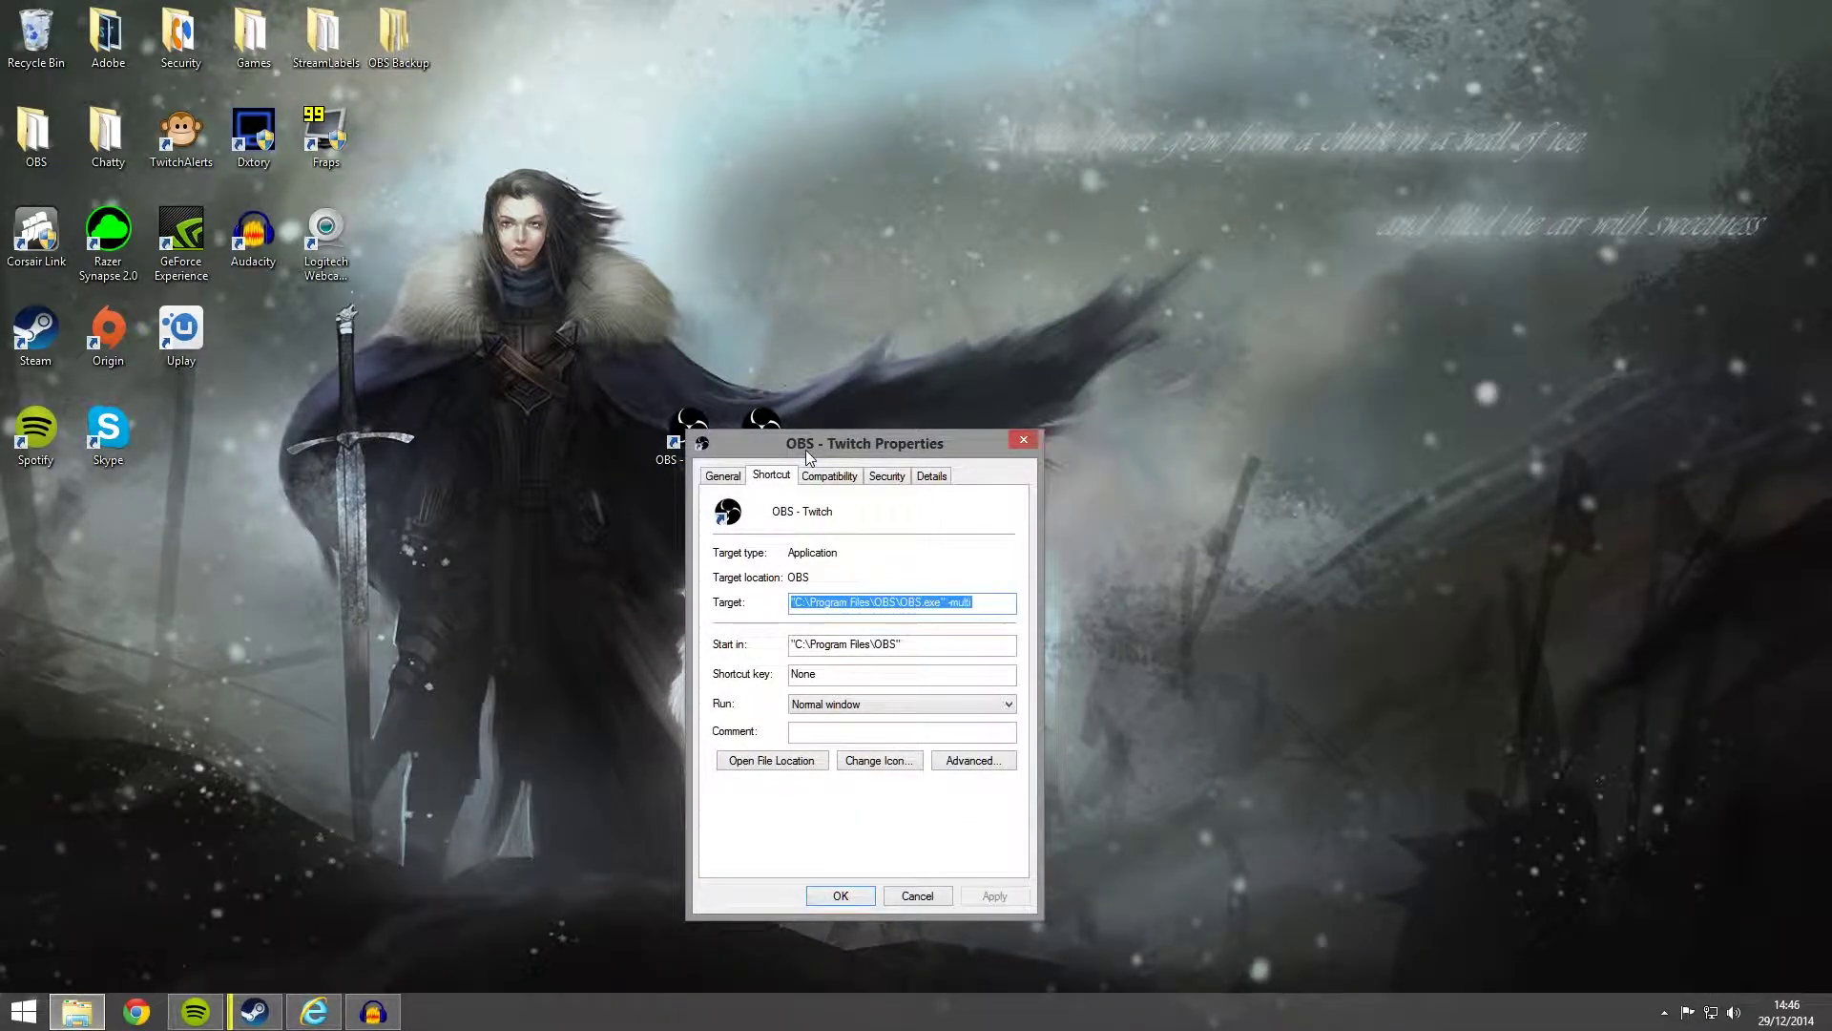
drag(805, 449, 834, 247)
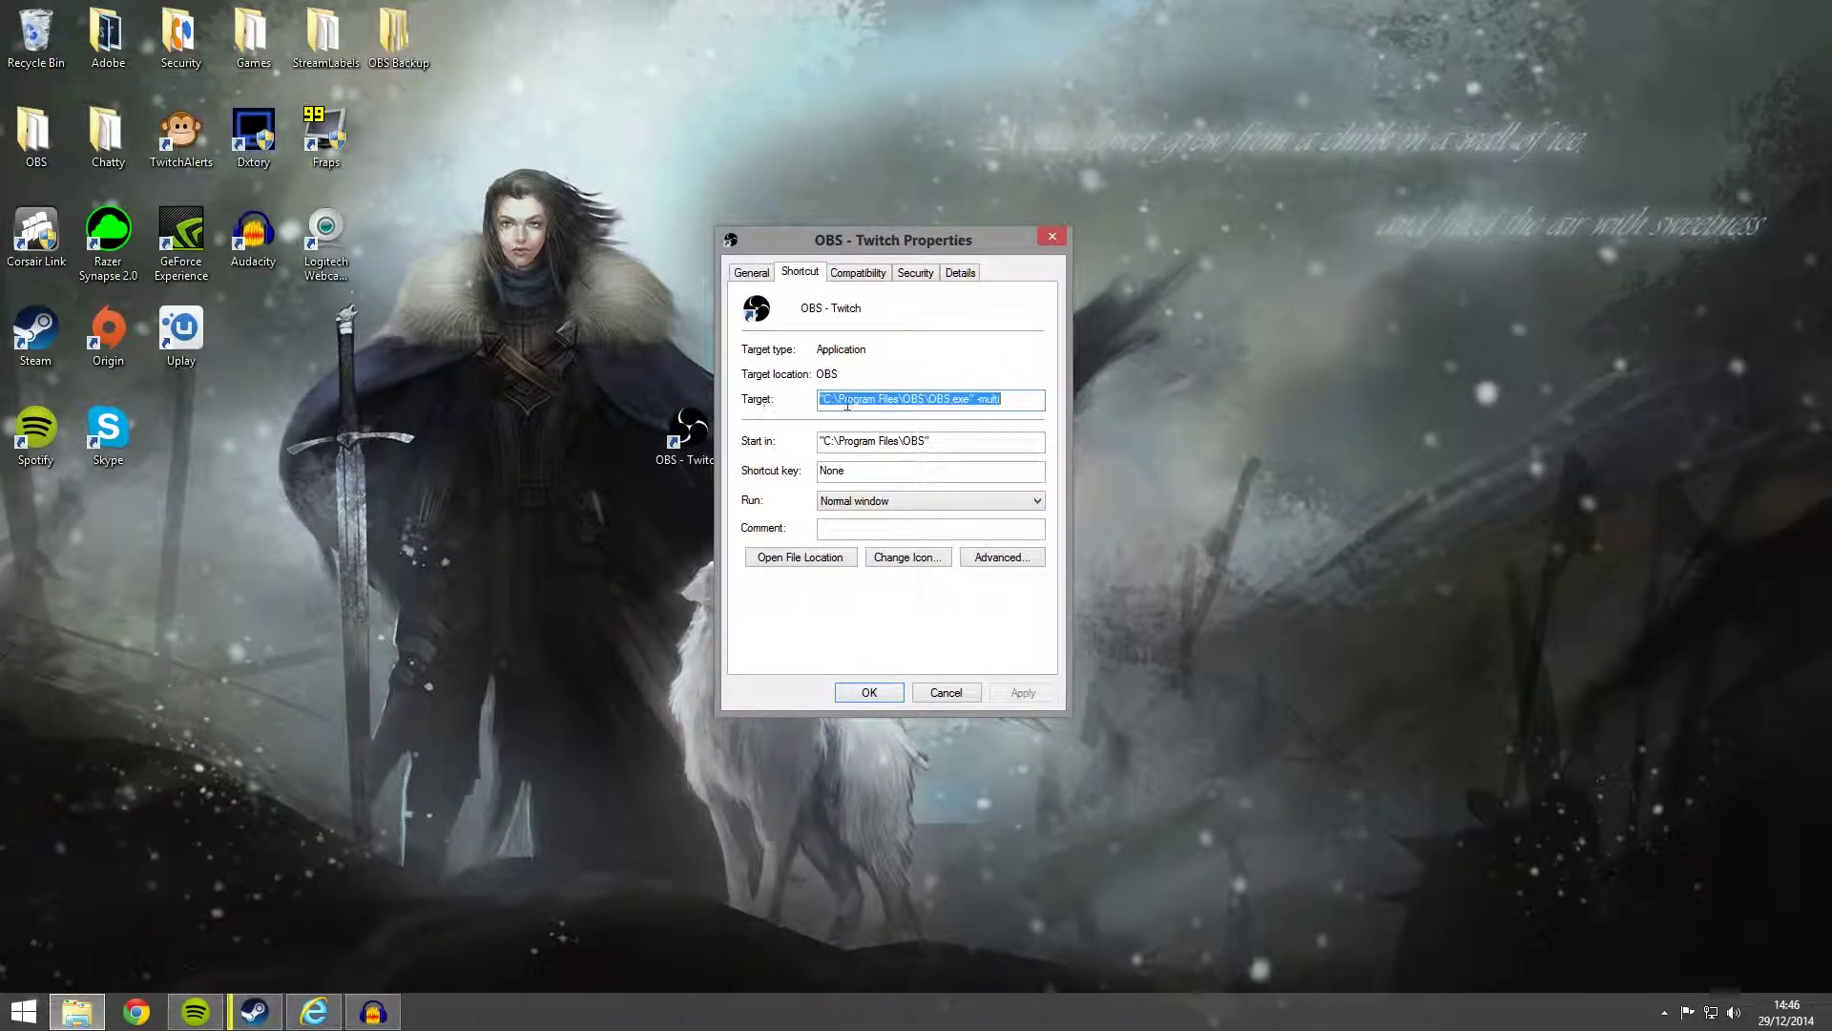
click(975, 400)
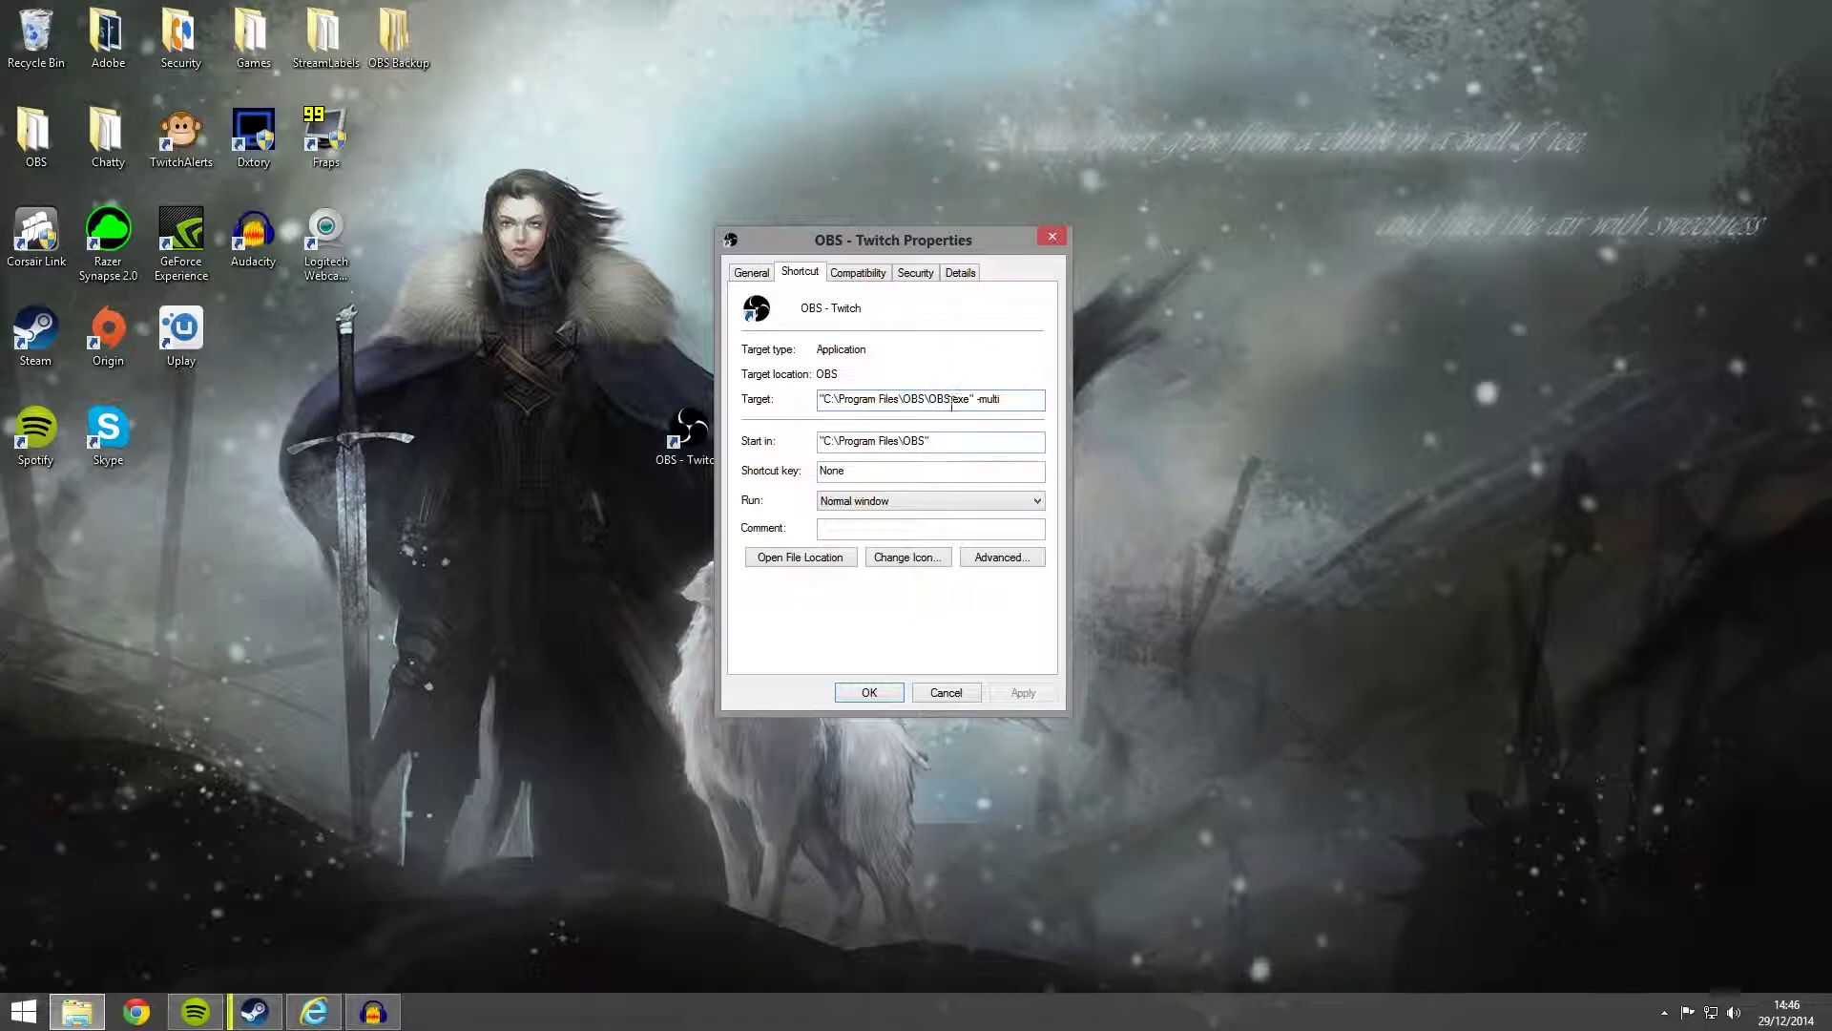
drag(963, 234, 1155, 141)
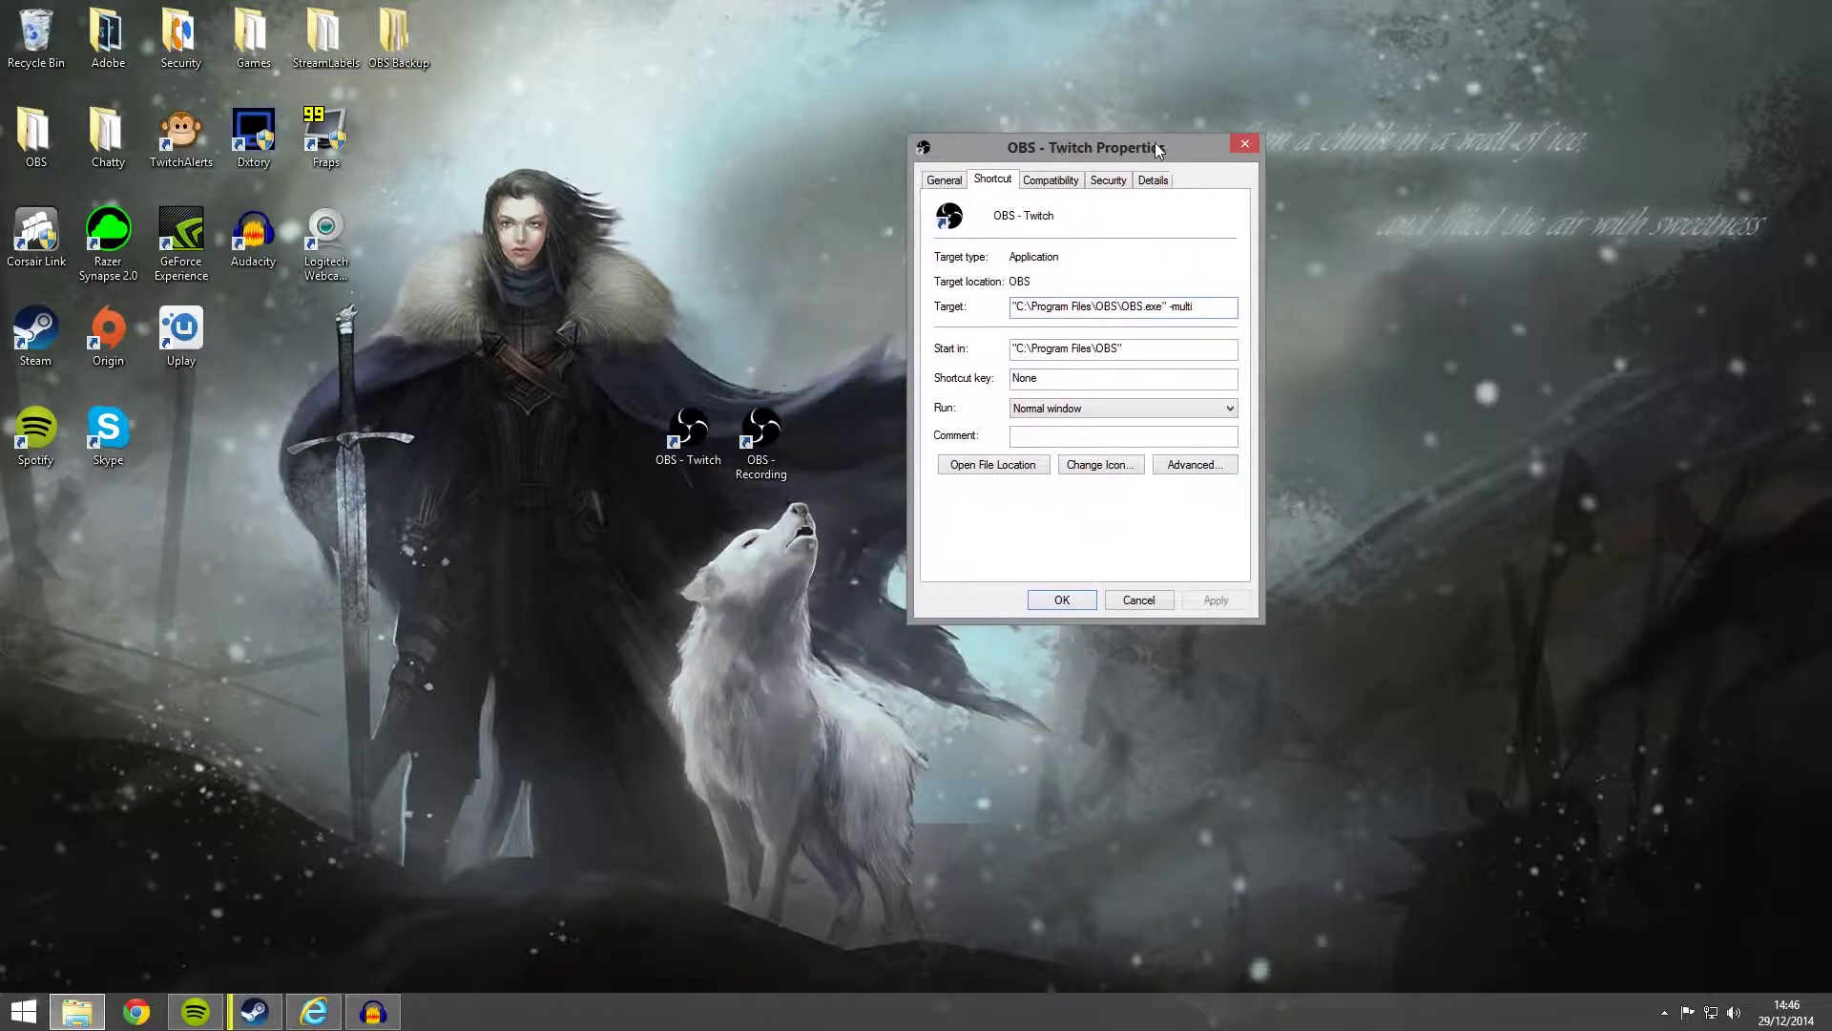
click(1062, 599)
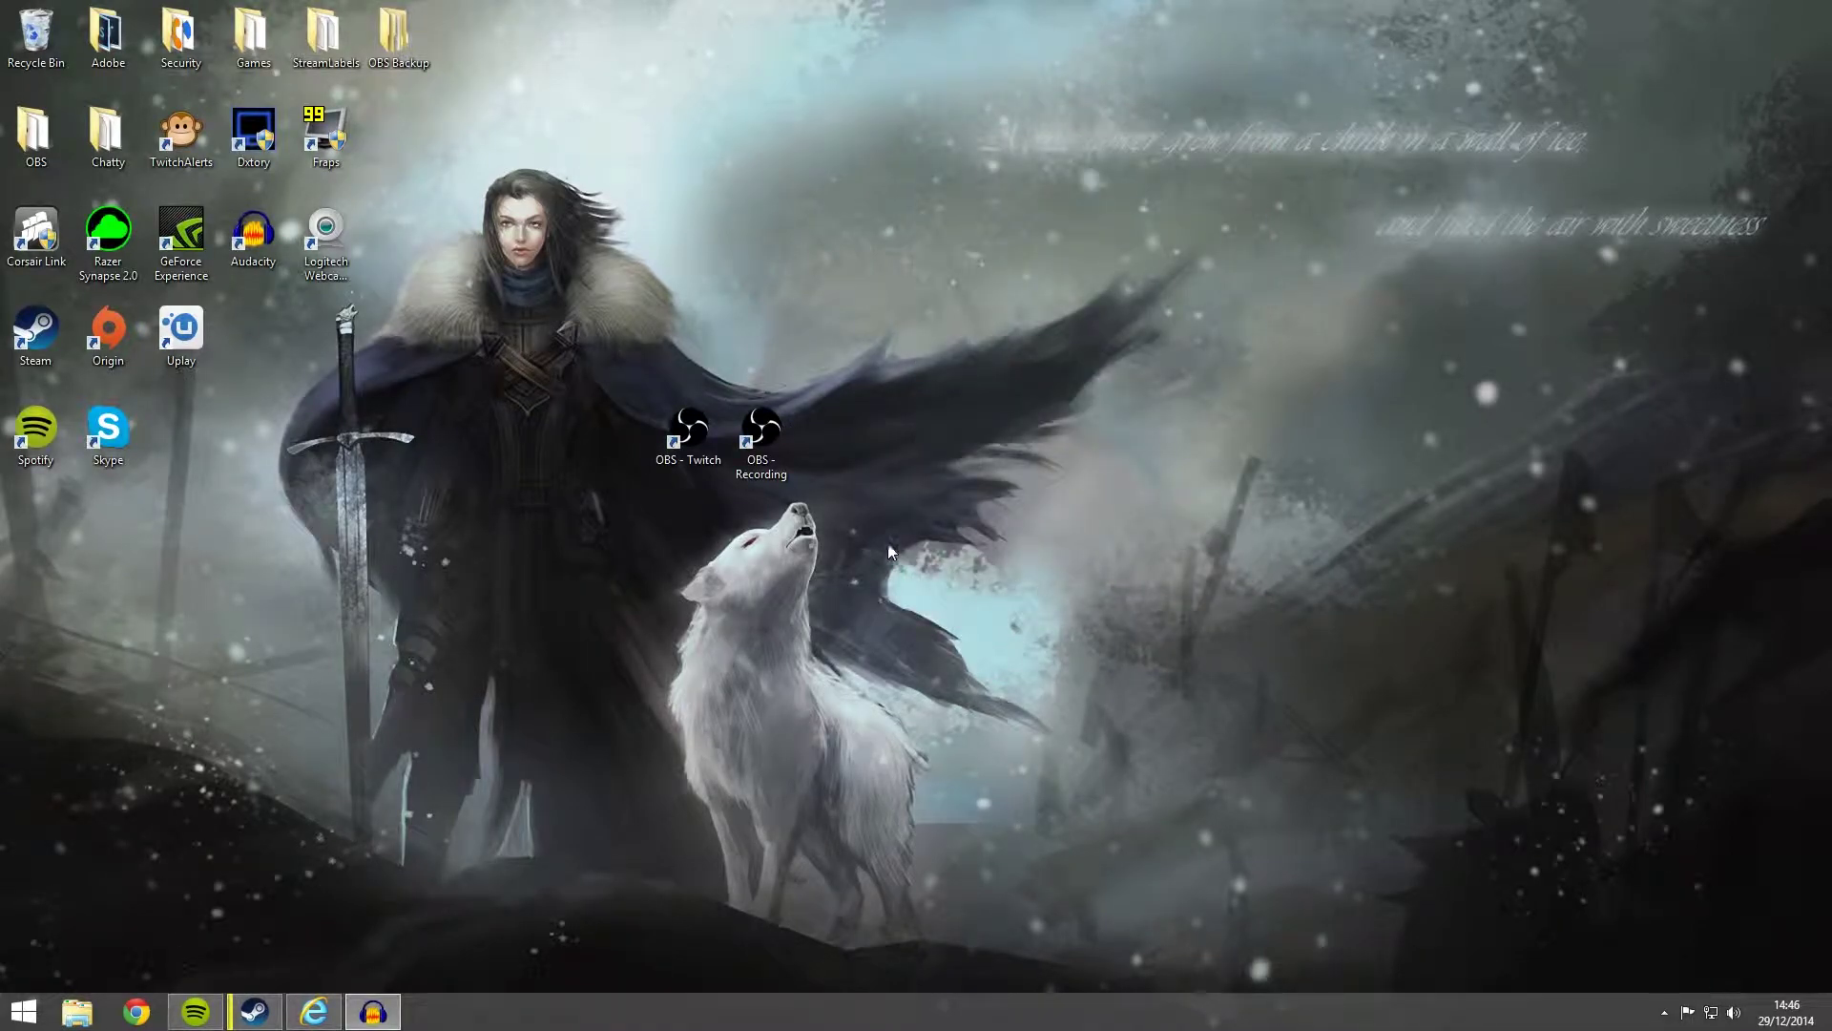
click(760, 431)
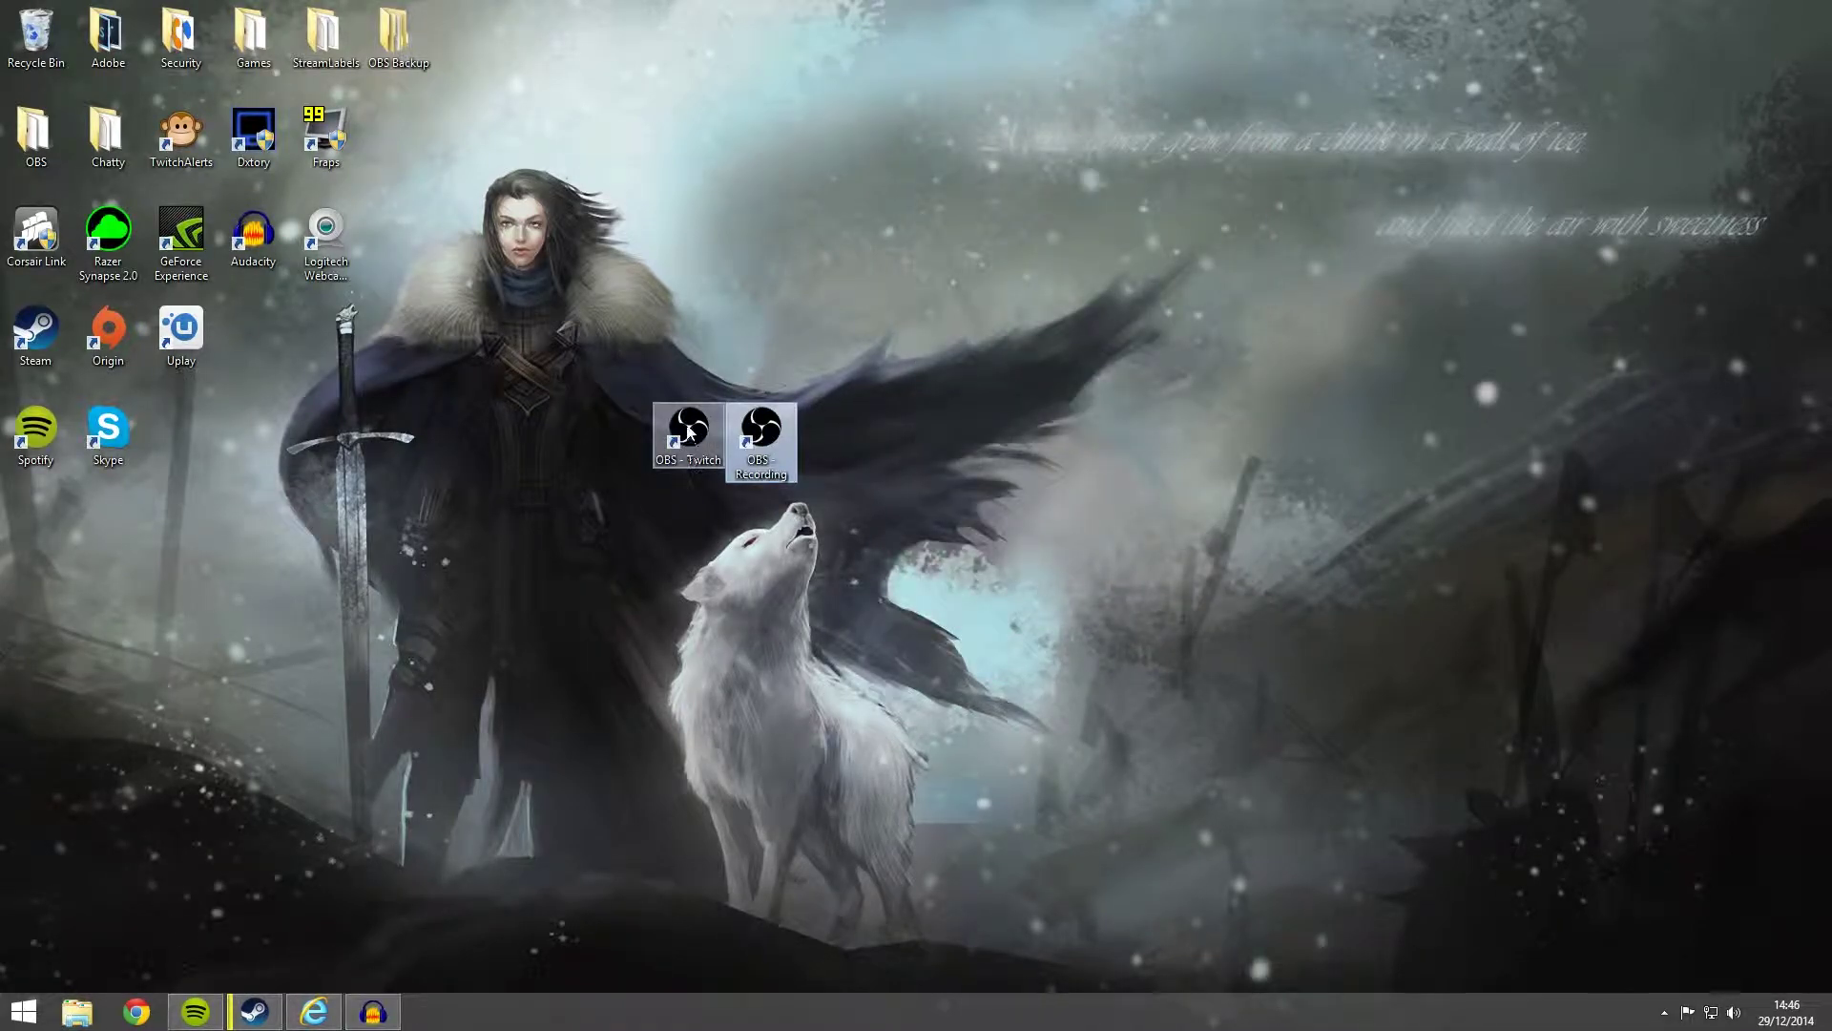
click(683, 425)
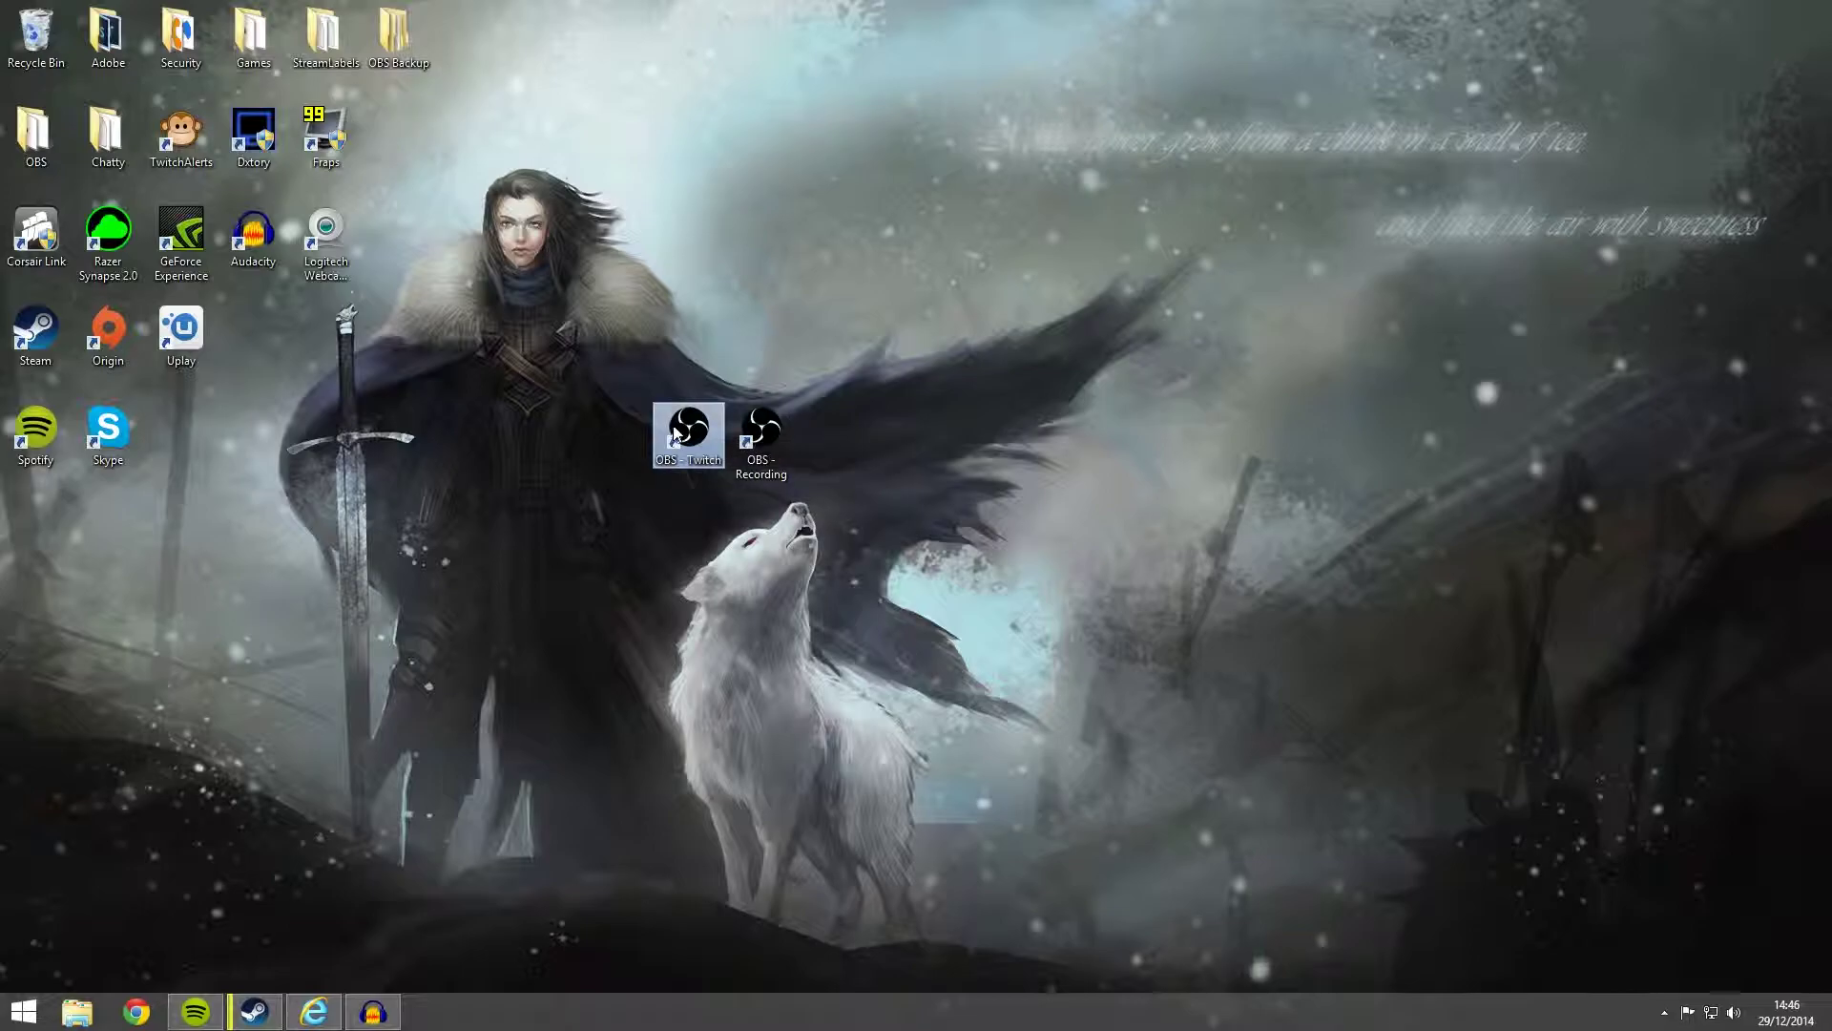
double_click(663, 434)
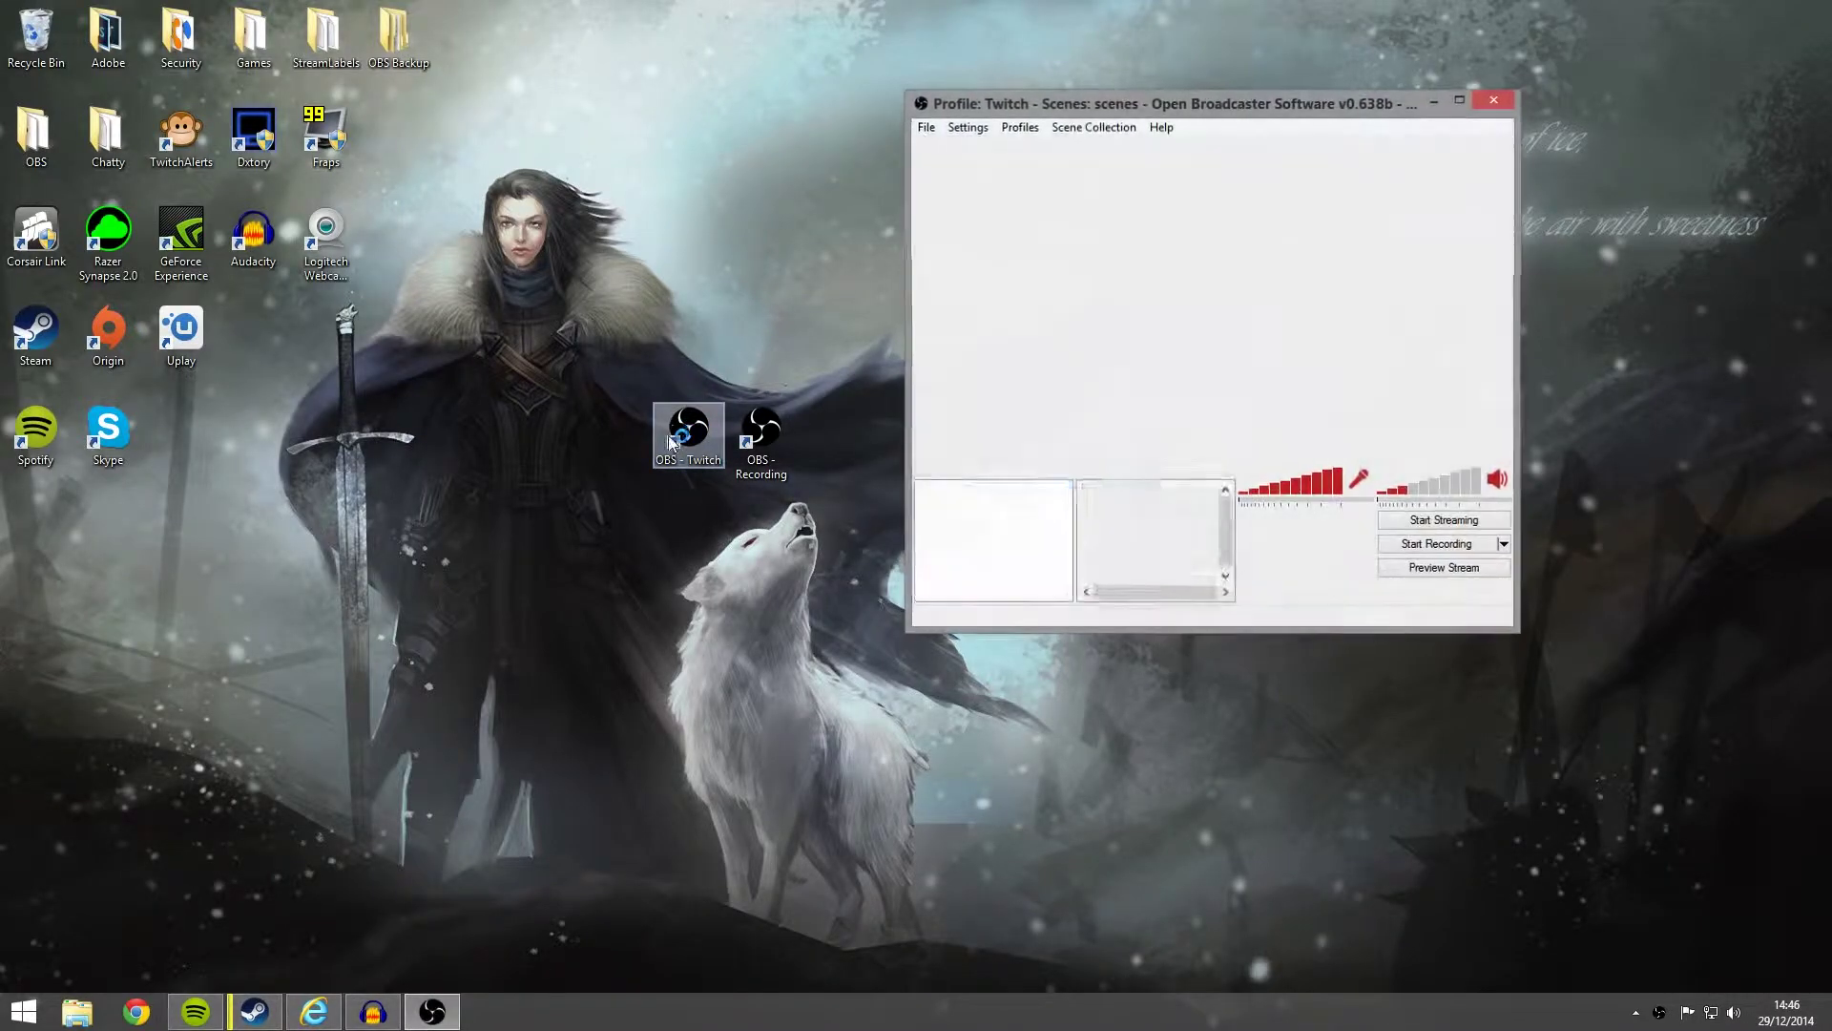
drag(977, 101, 735, 130)
double_click(715, 444)
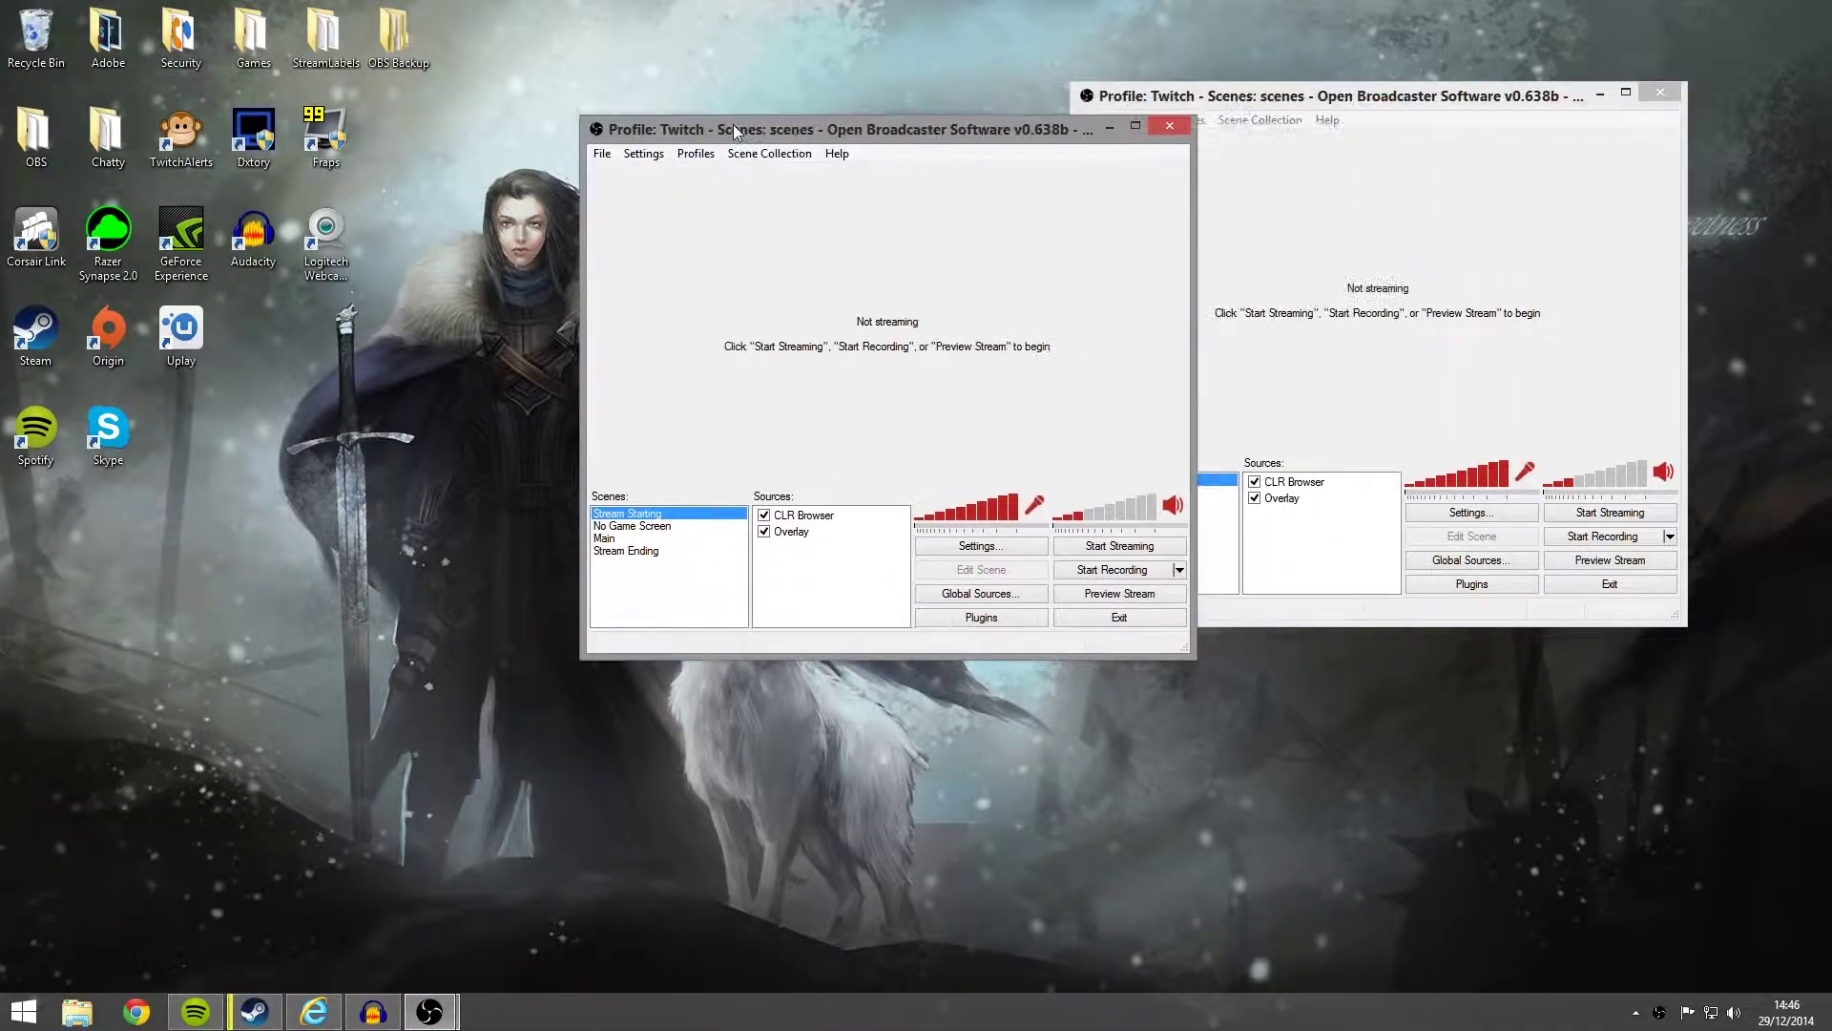
drag(1121, 130, 1396, 106)
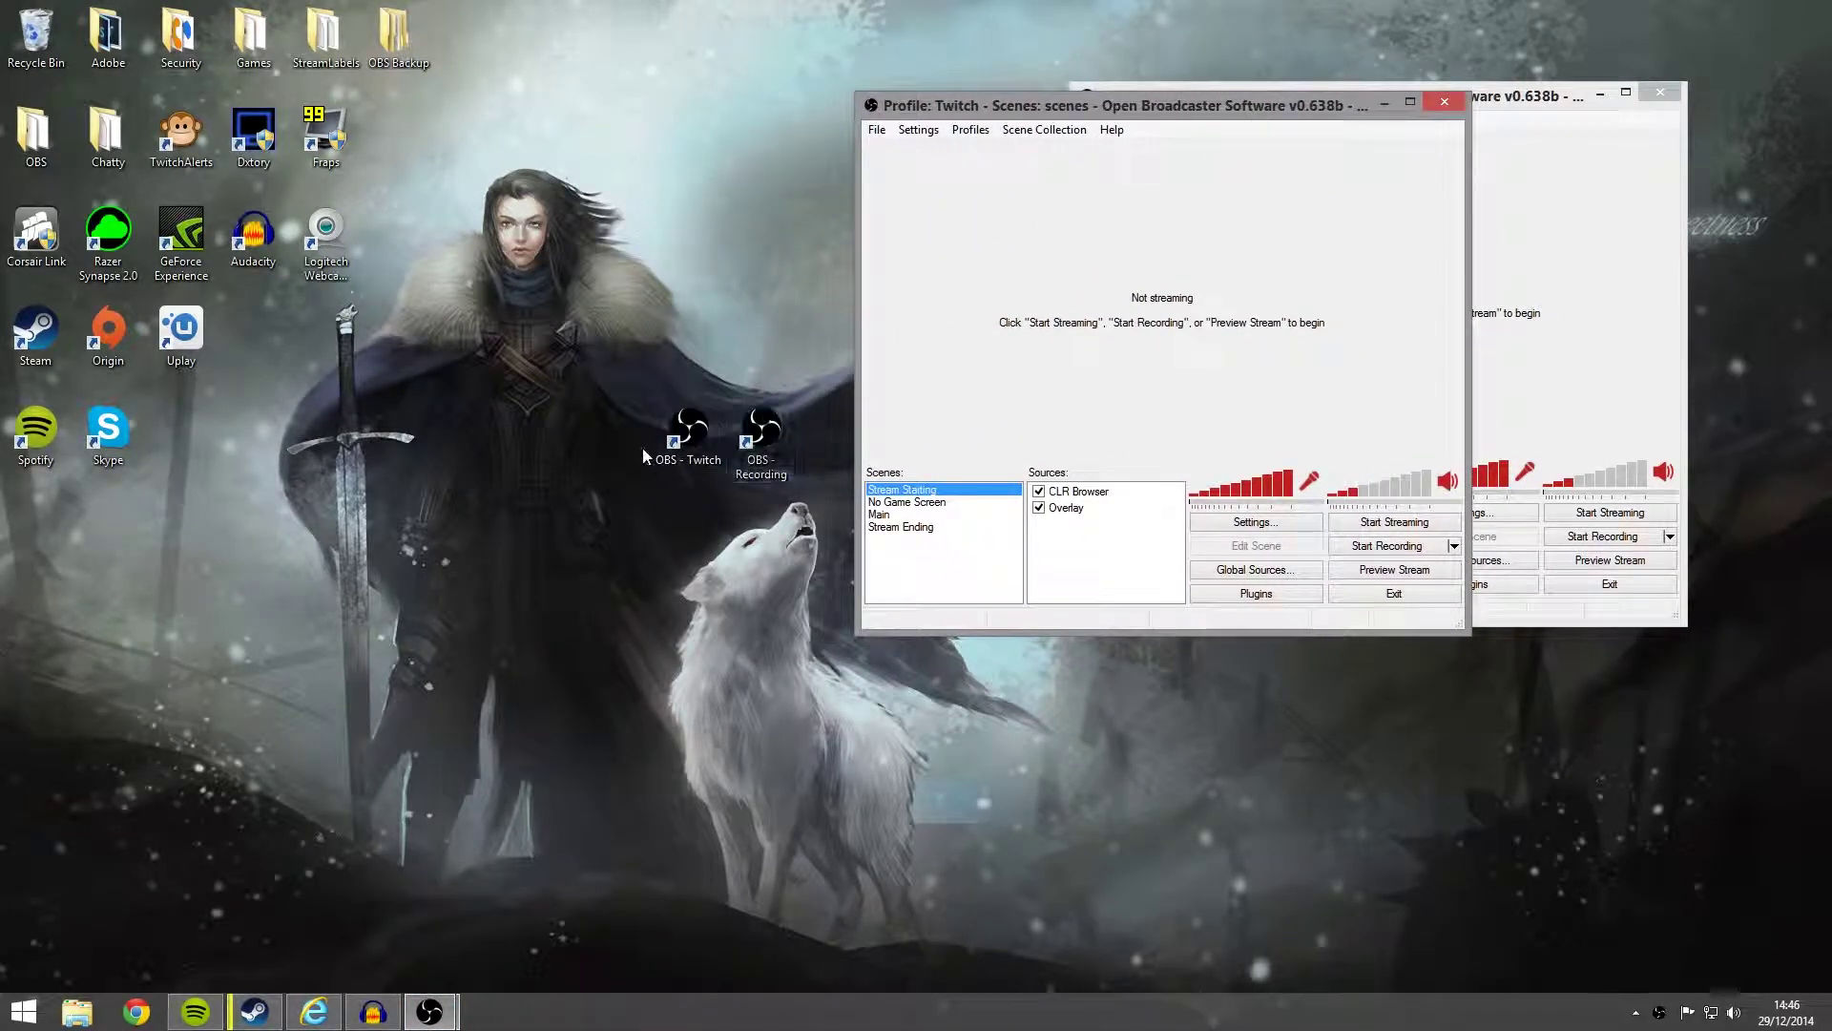
double_click(675, 435)
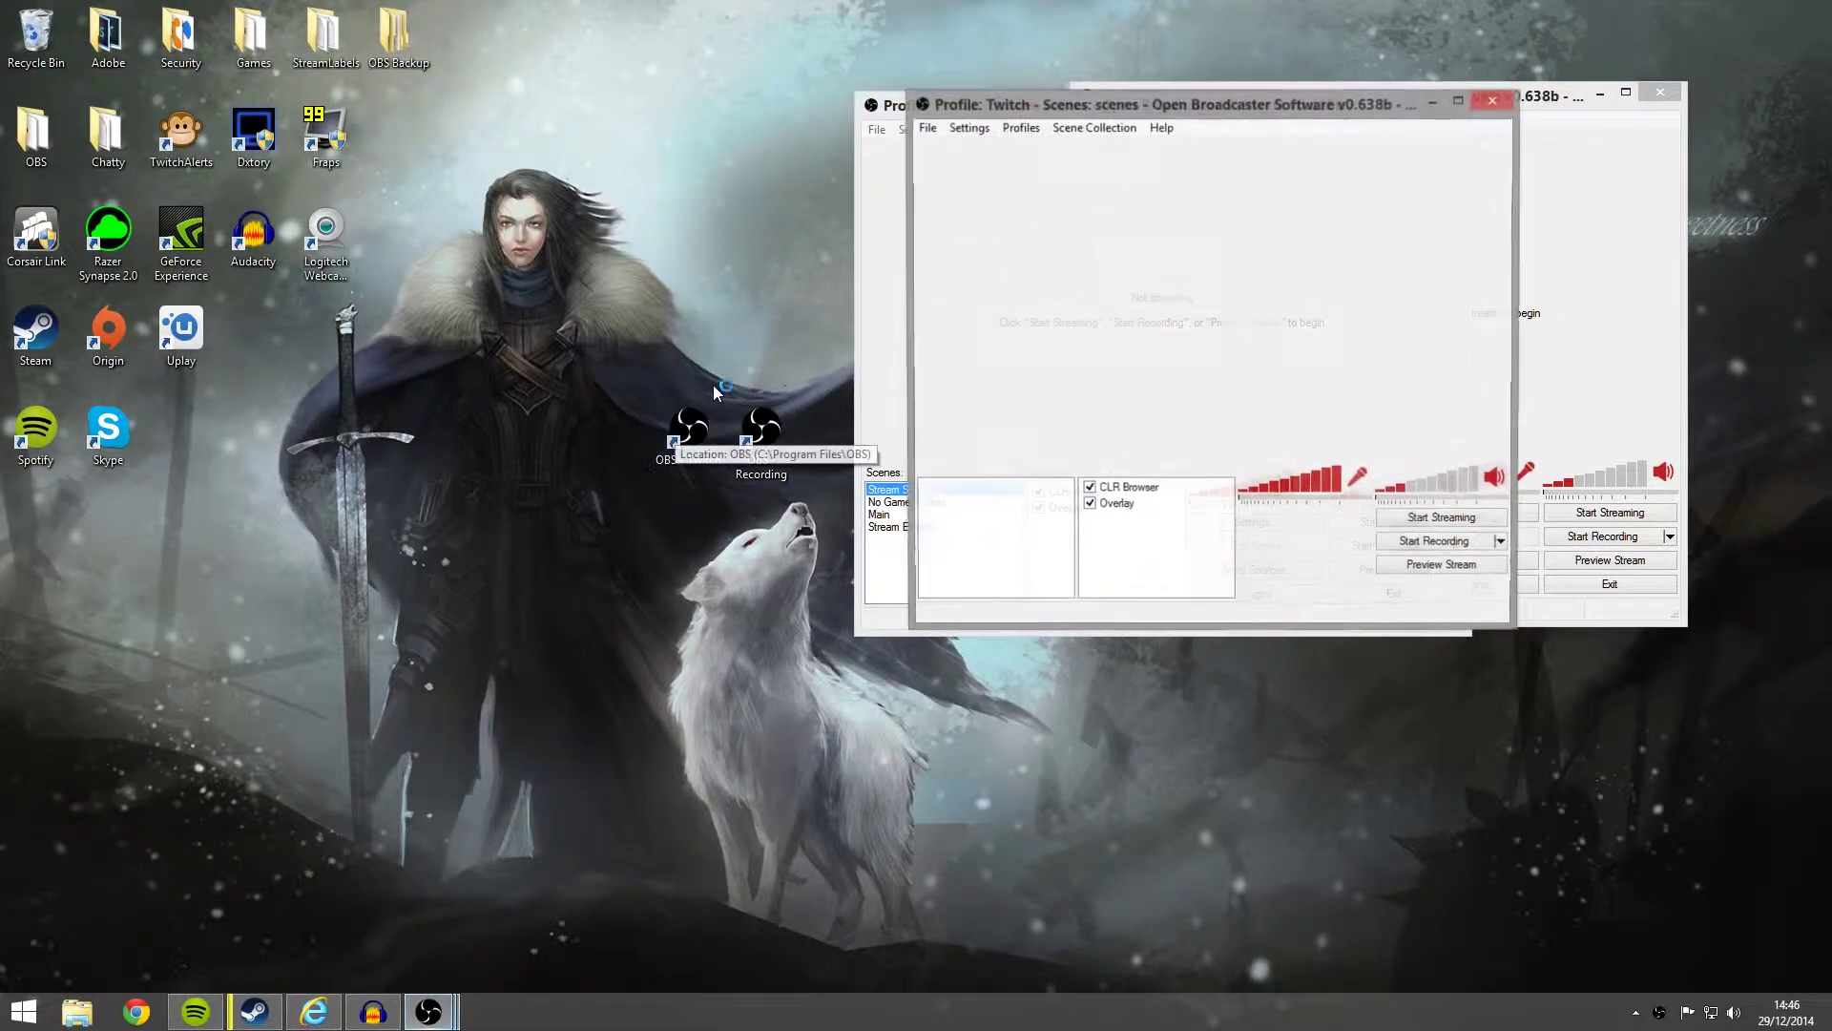
click(1494, 101)
click(1659, 92)
click(1659, 93)
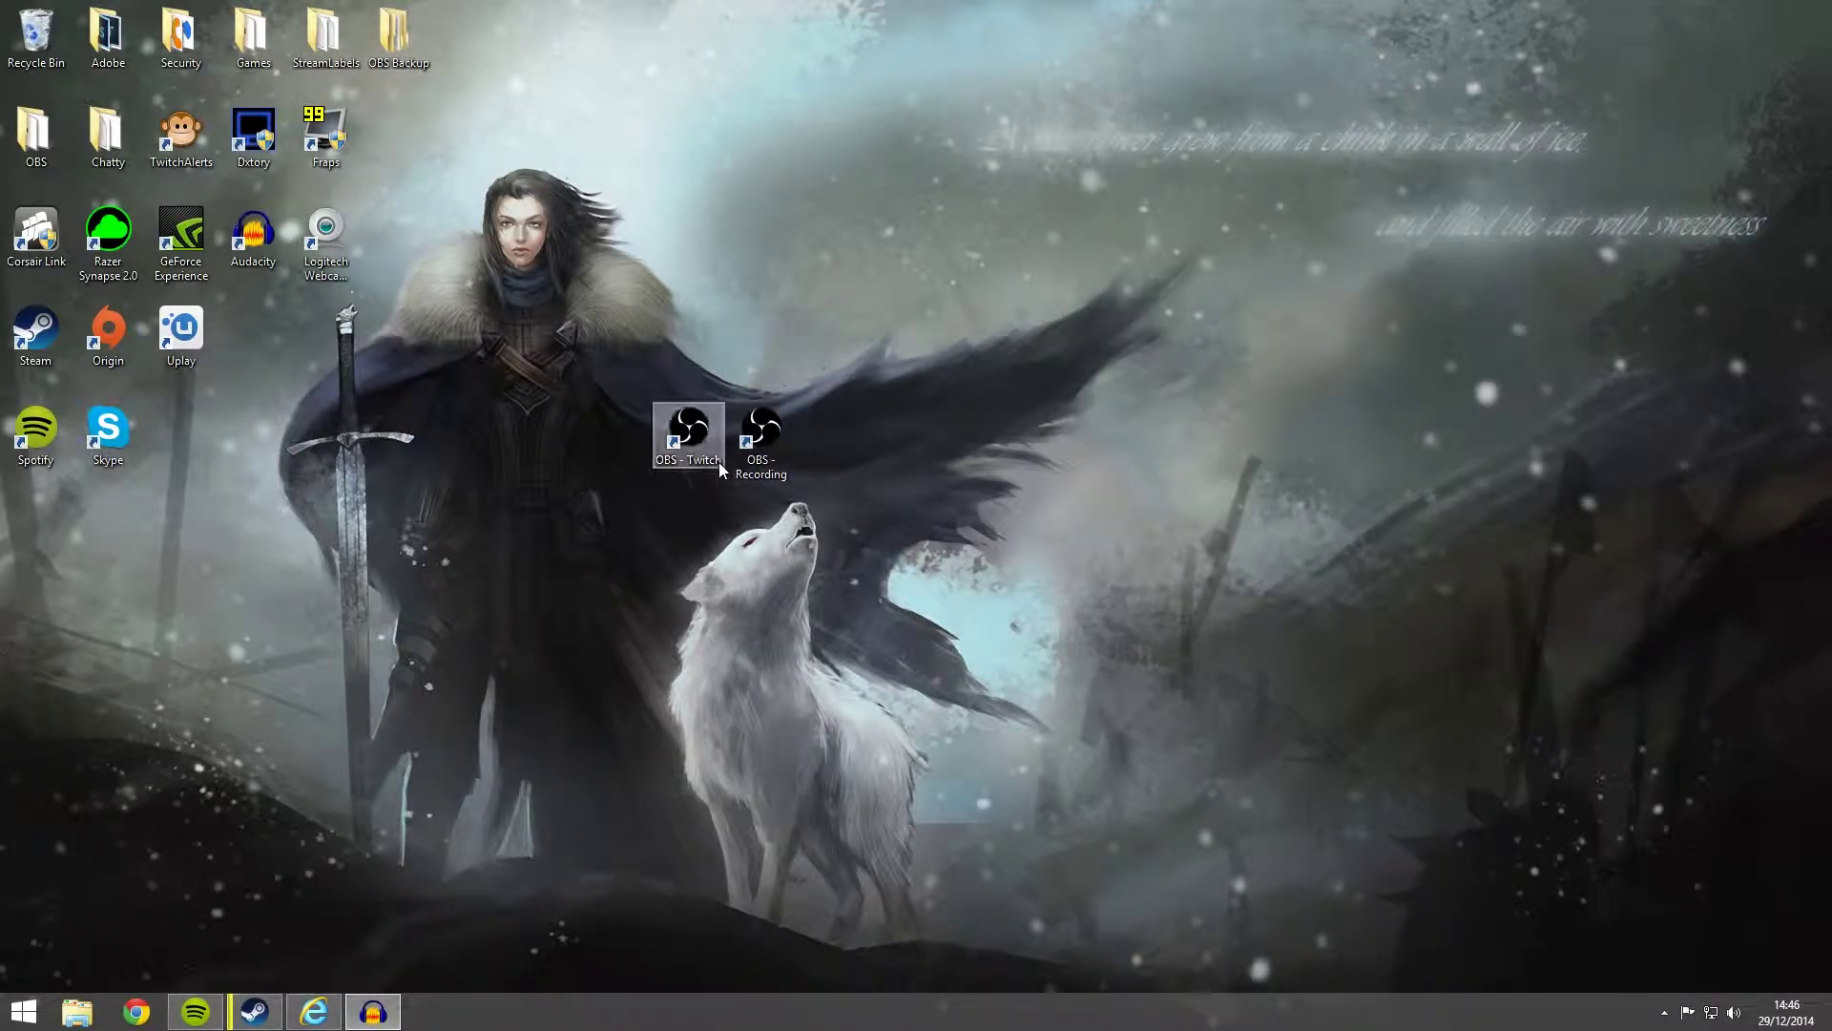
Open the OBS - Recording shortcut's properties and check its Target ends with -multi -portable
click(760, 434)
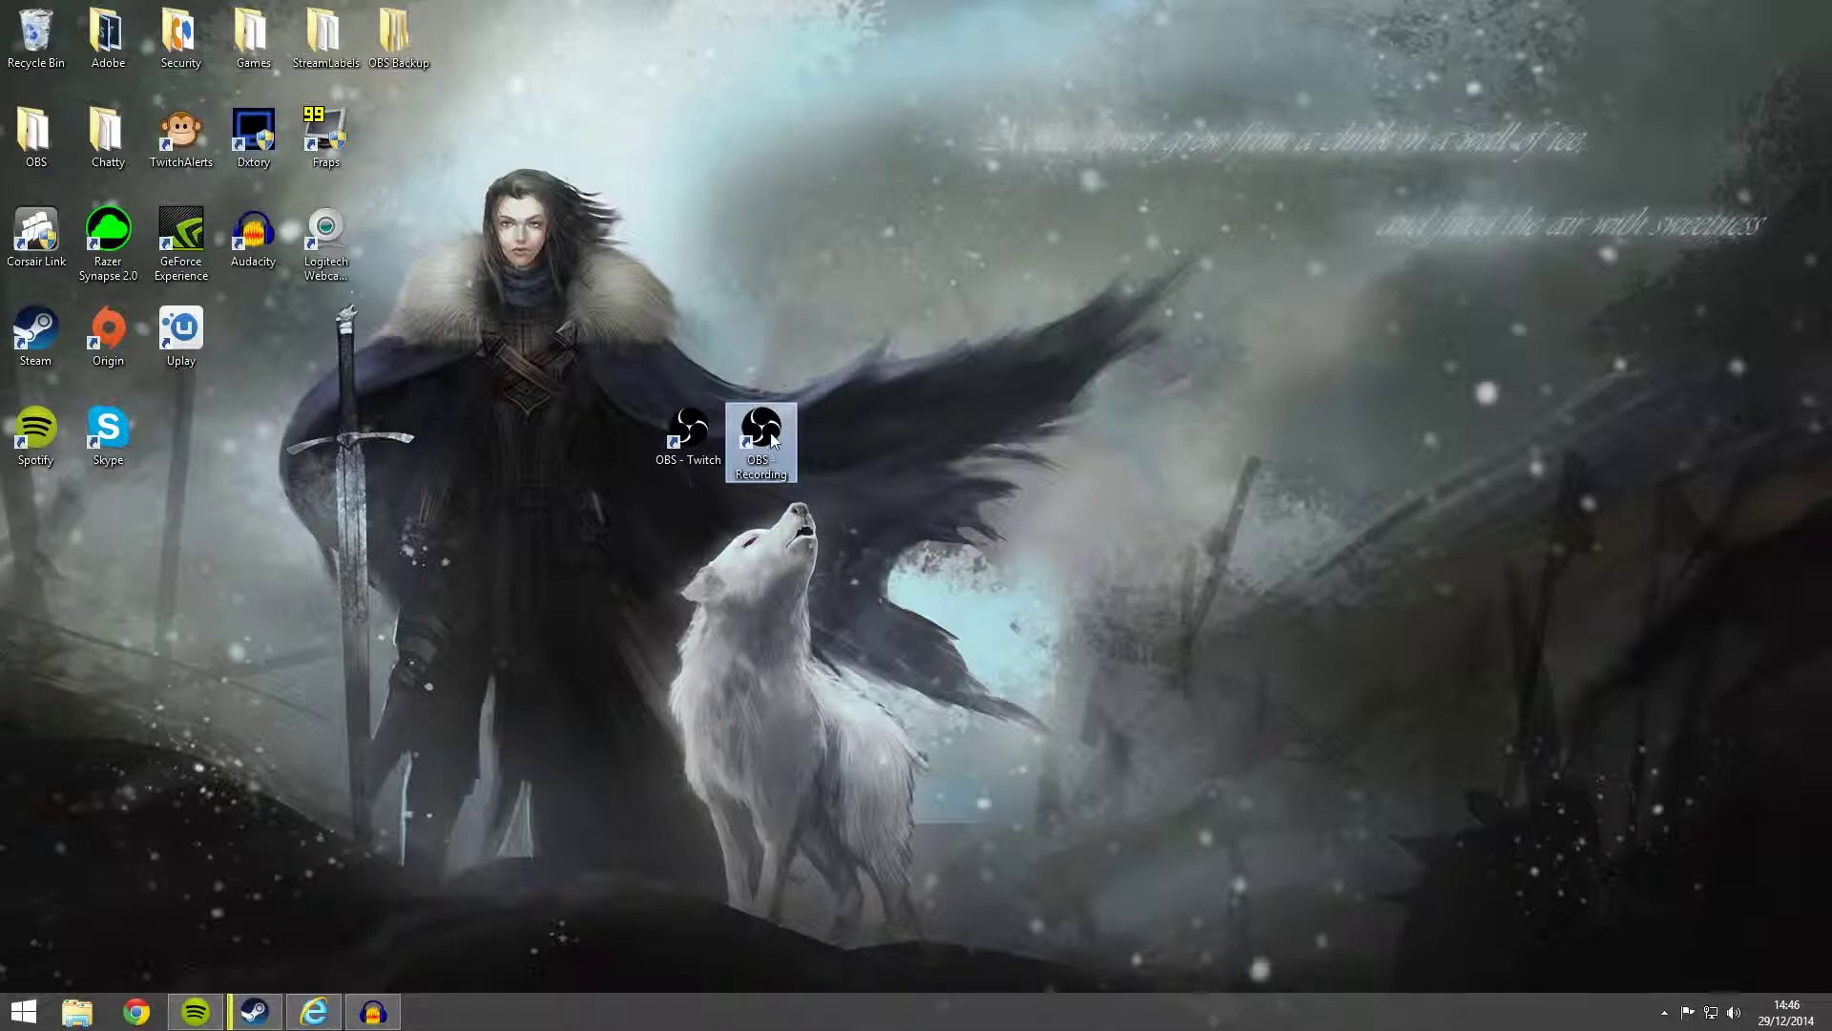
right_click(773, 439)
click(812, 830)
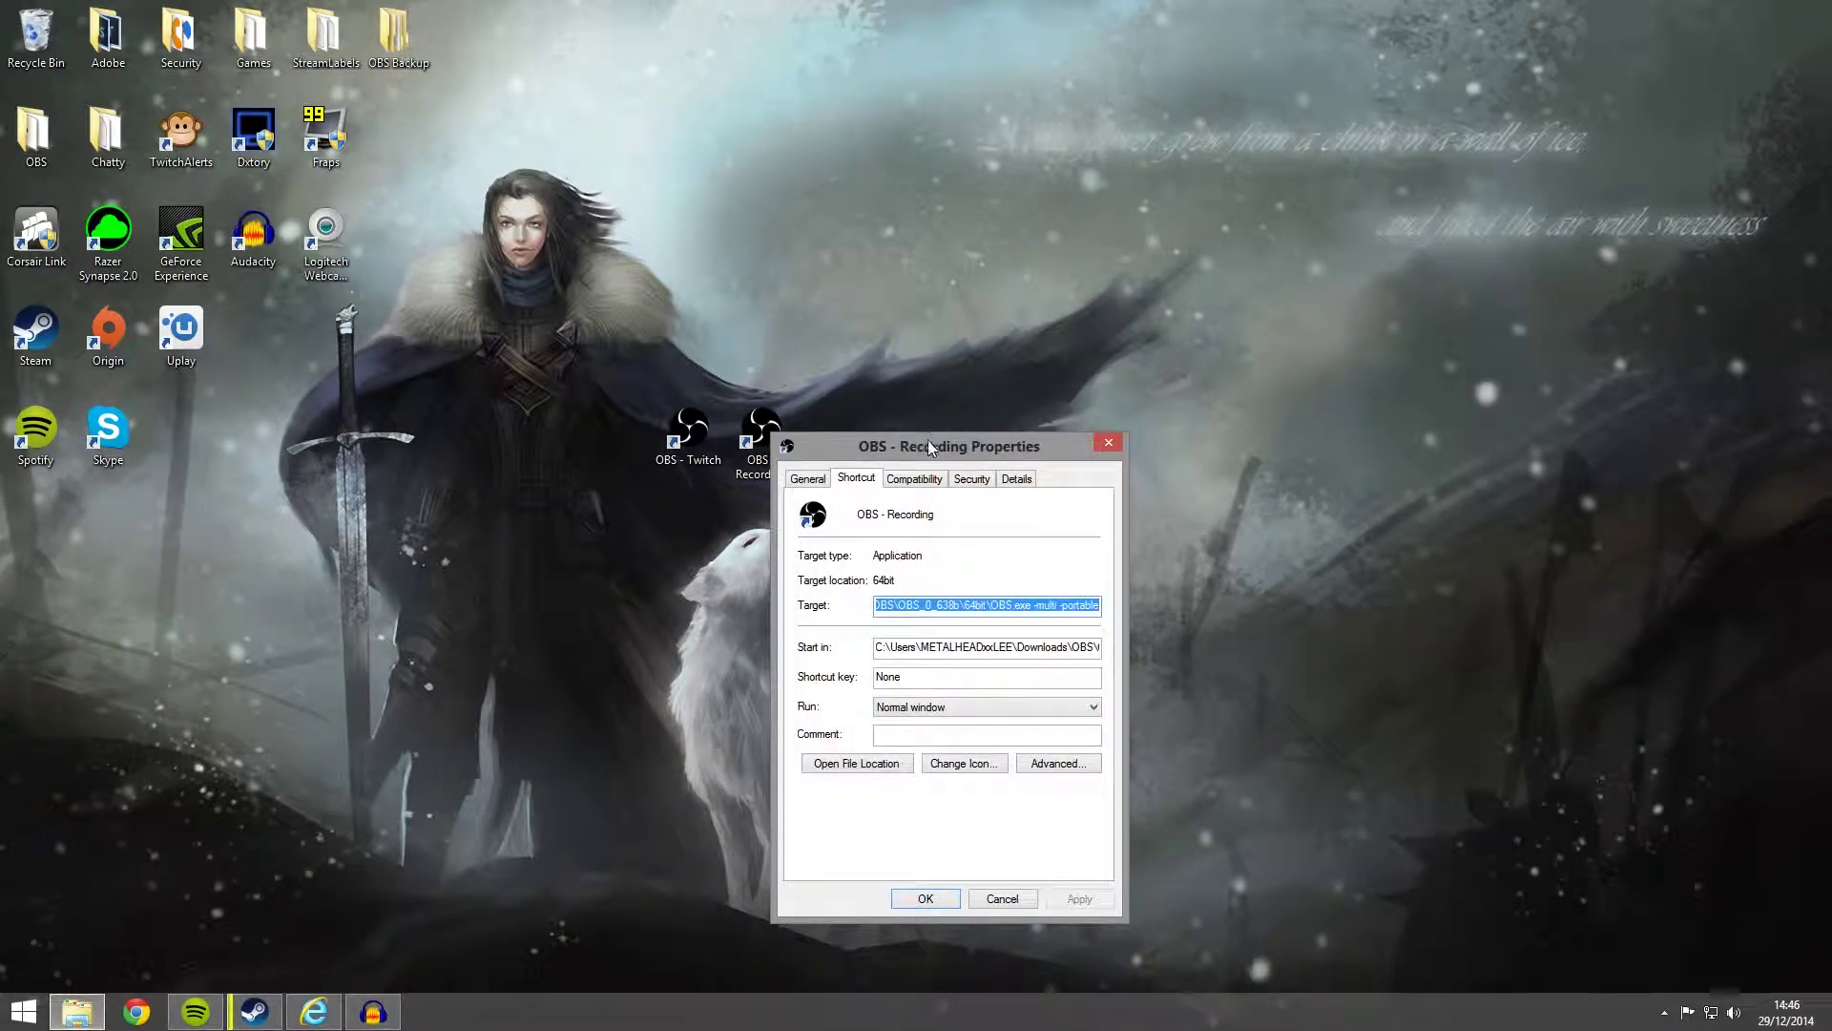
drag(931, 446, 995, 234)
click(1103, 400)
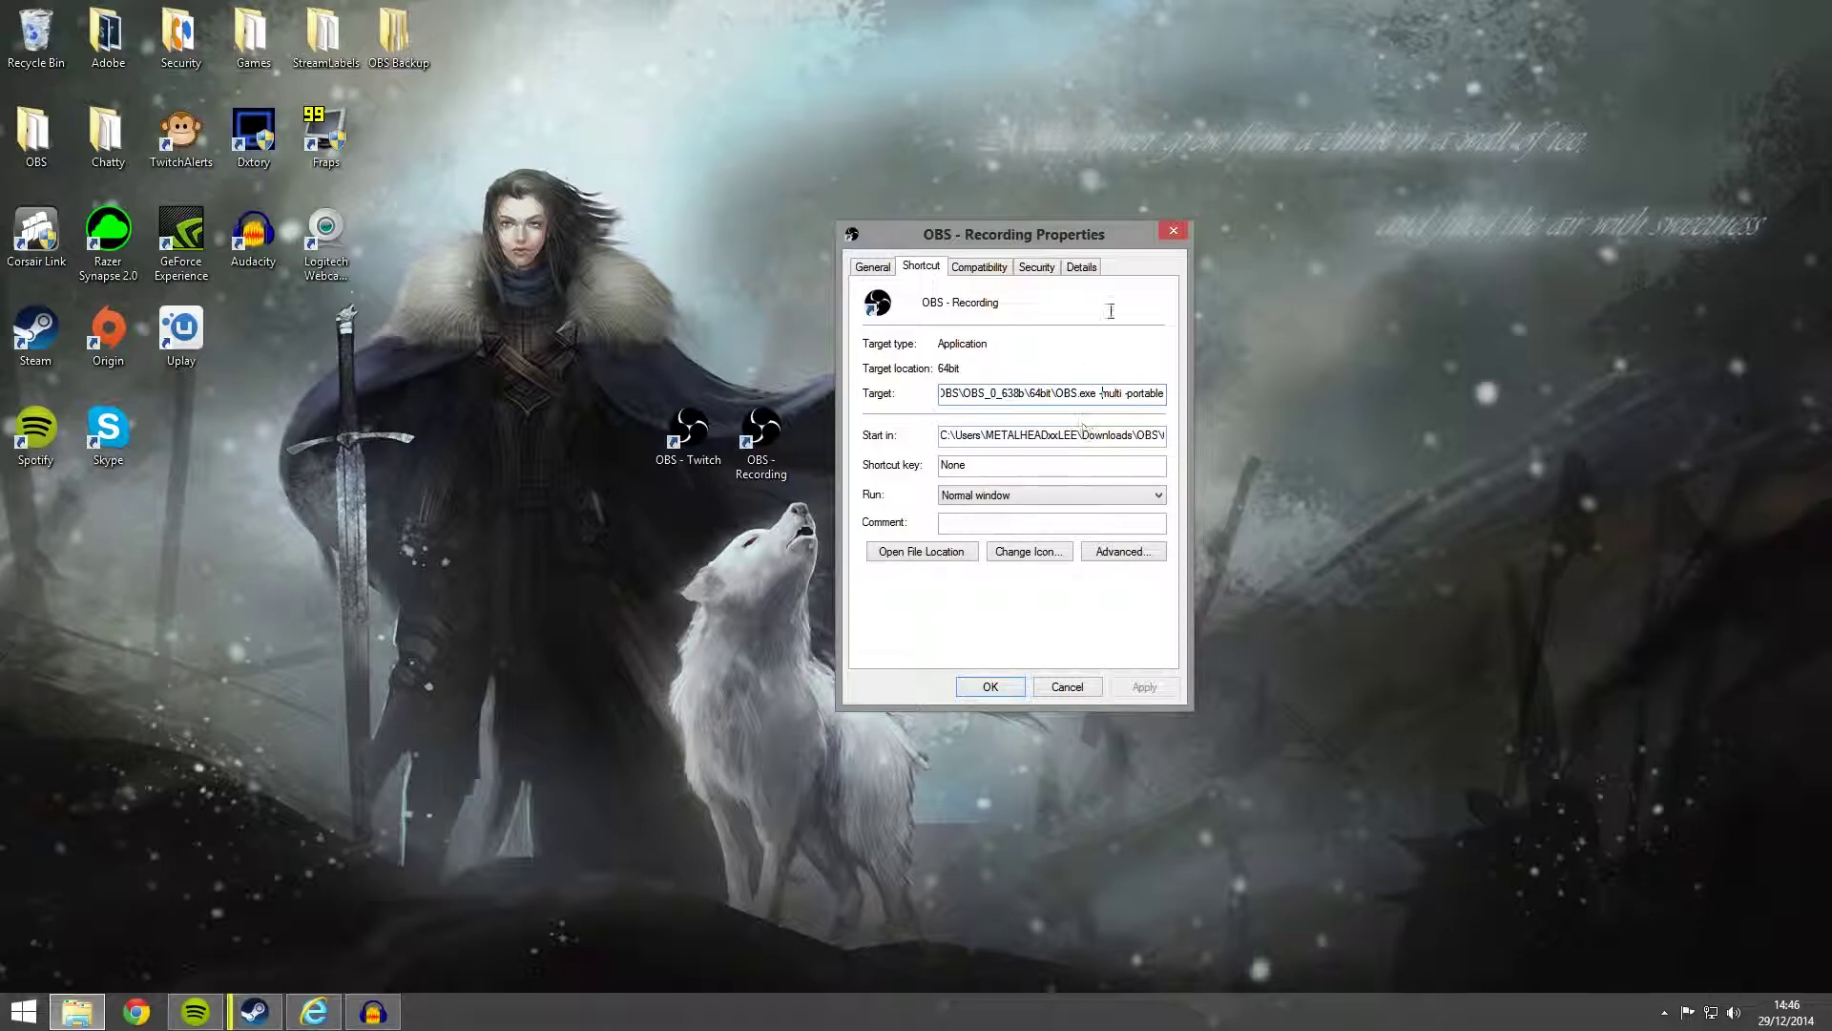
Confirm the properties with OK and move OBS - Recording one column right
drag(1101, 238, 1184, 162)
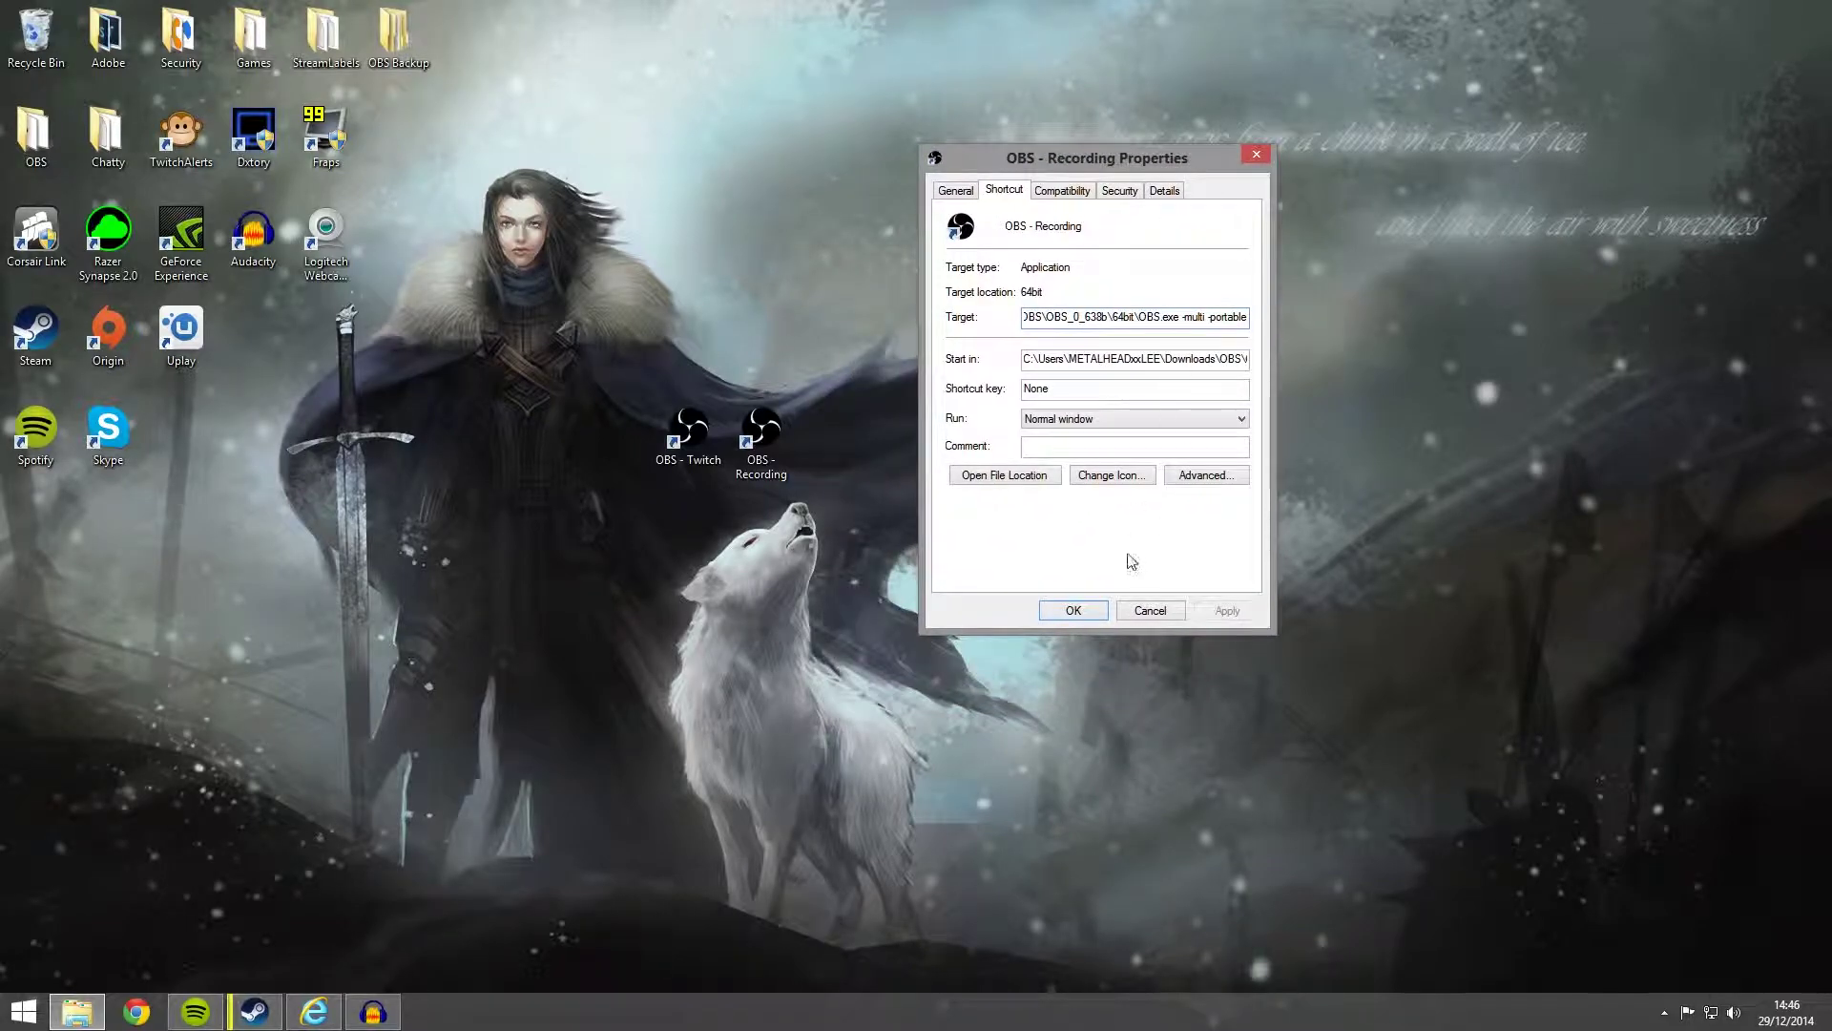
click(1070, 611)
drag(763, 432, 818, 435)
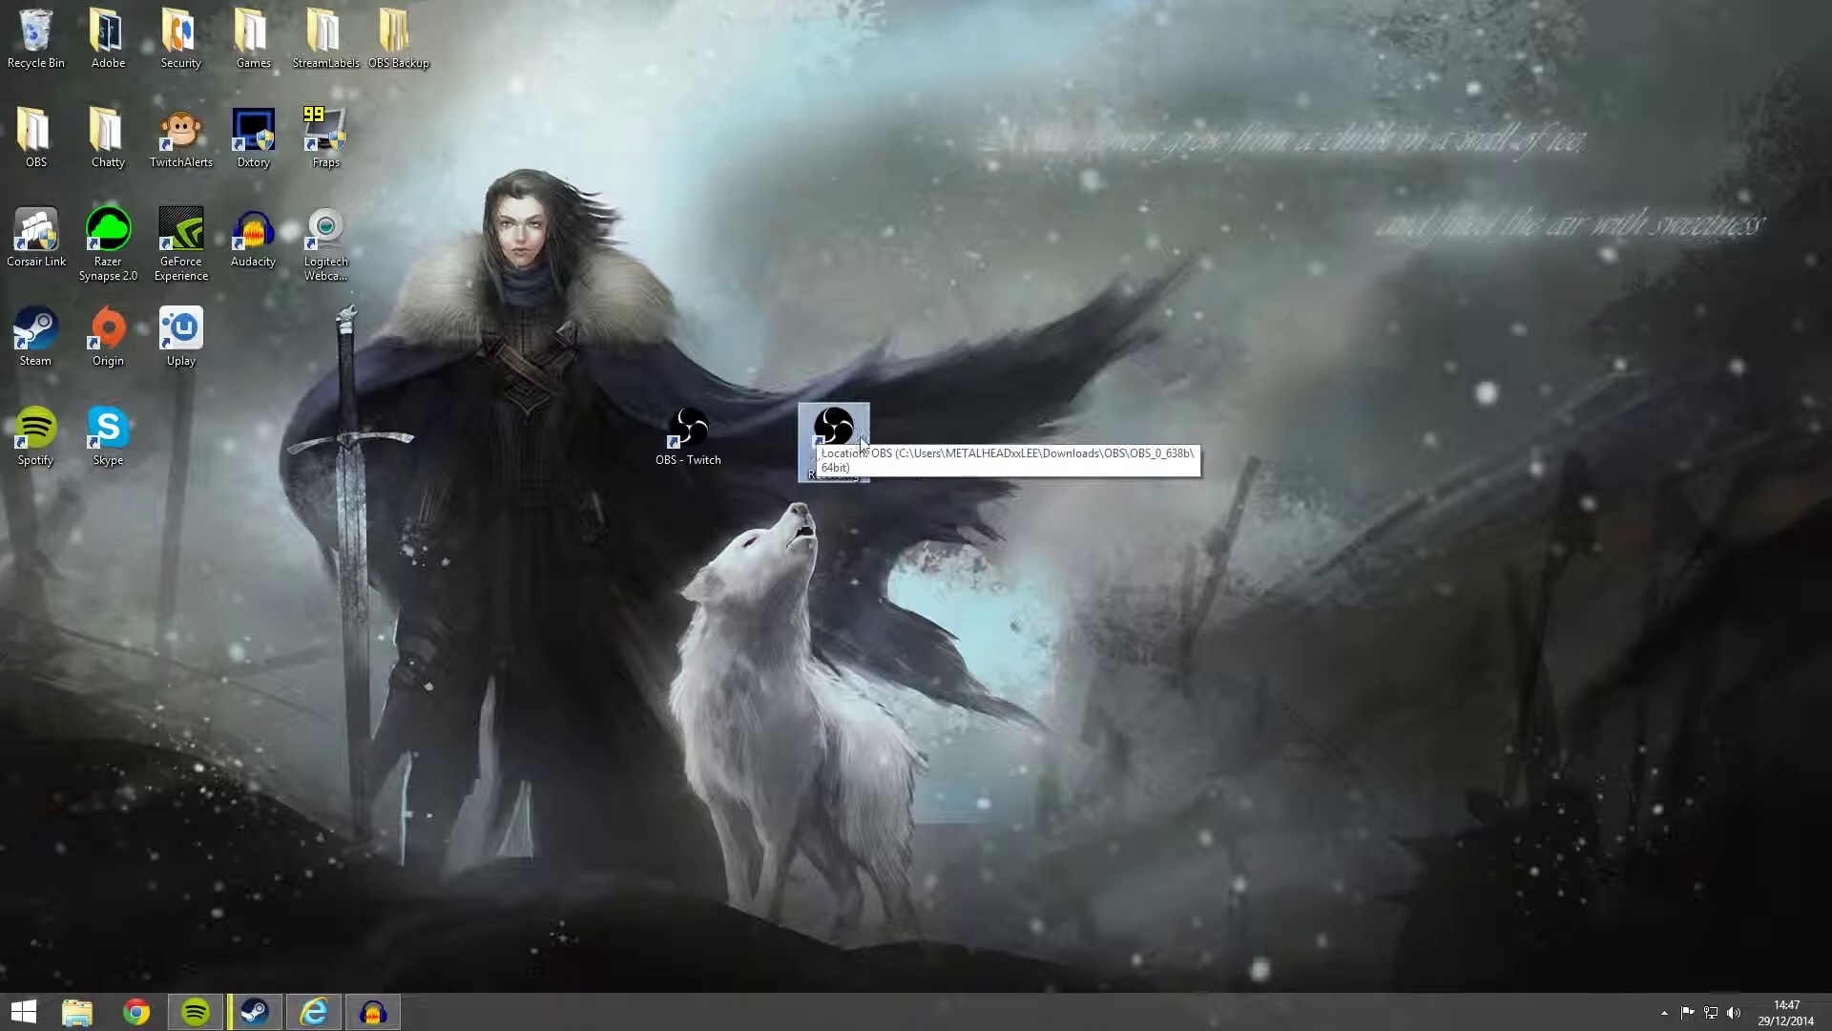
drag(763, 344, 973, 622)
Browse Downloads\OBS\OBS_0_638b\64bit and select all 27 items, then deselect them
click(44, 964)
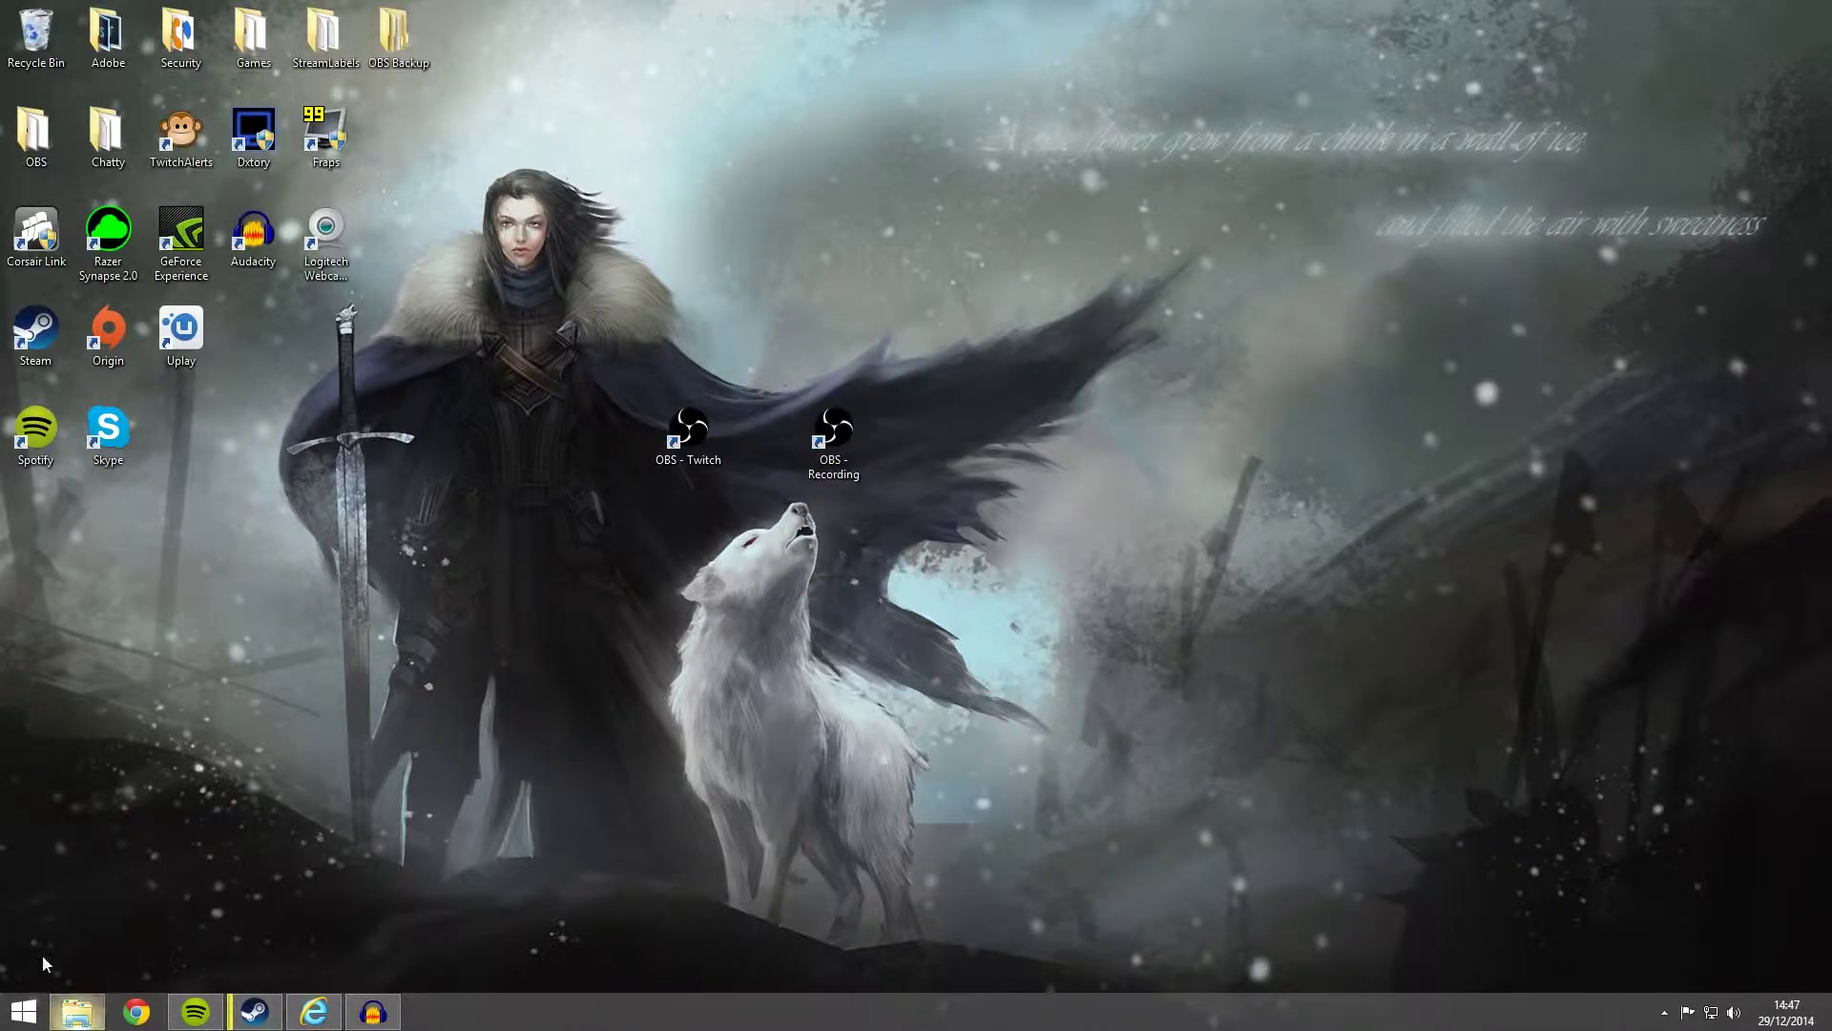
click(76, 1012)
click(77, 158)
click(316, 140)
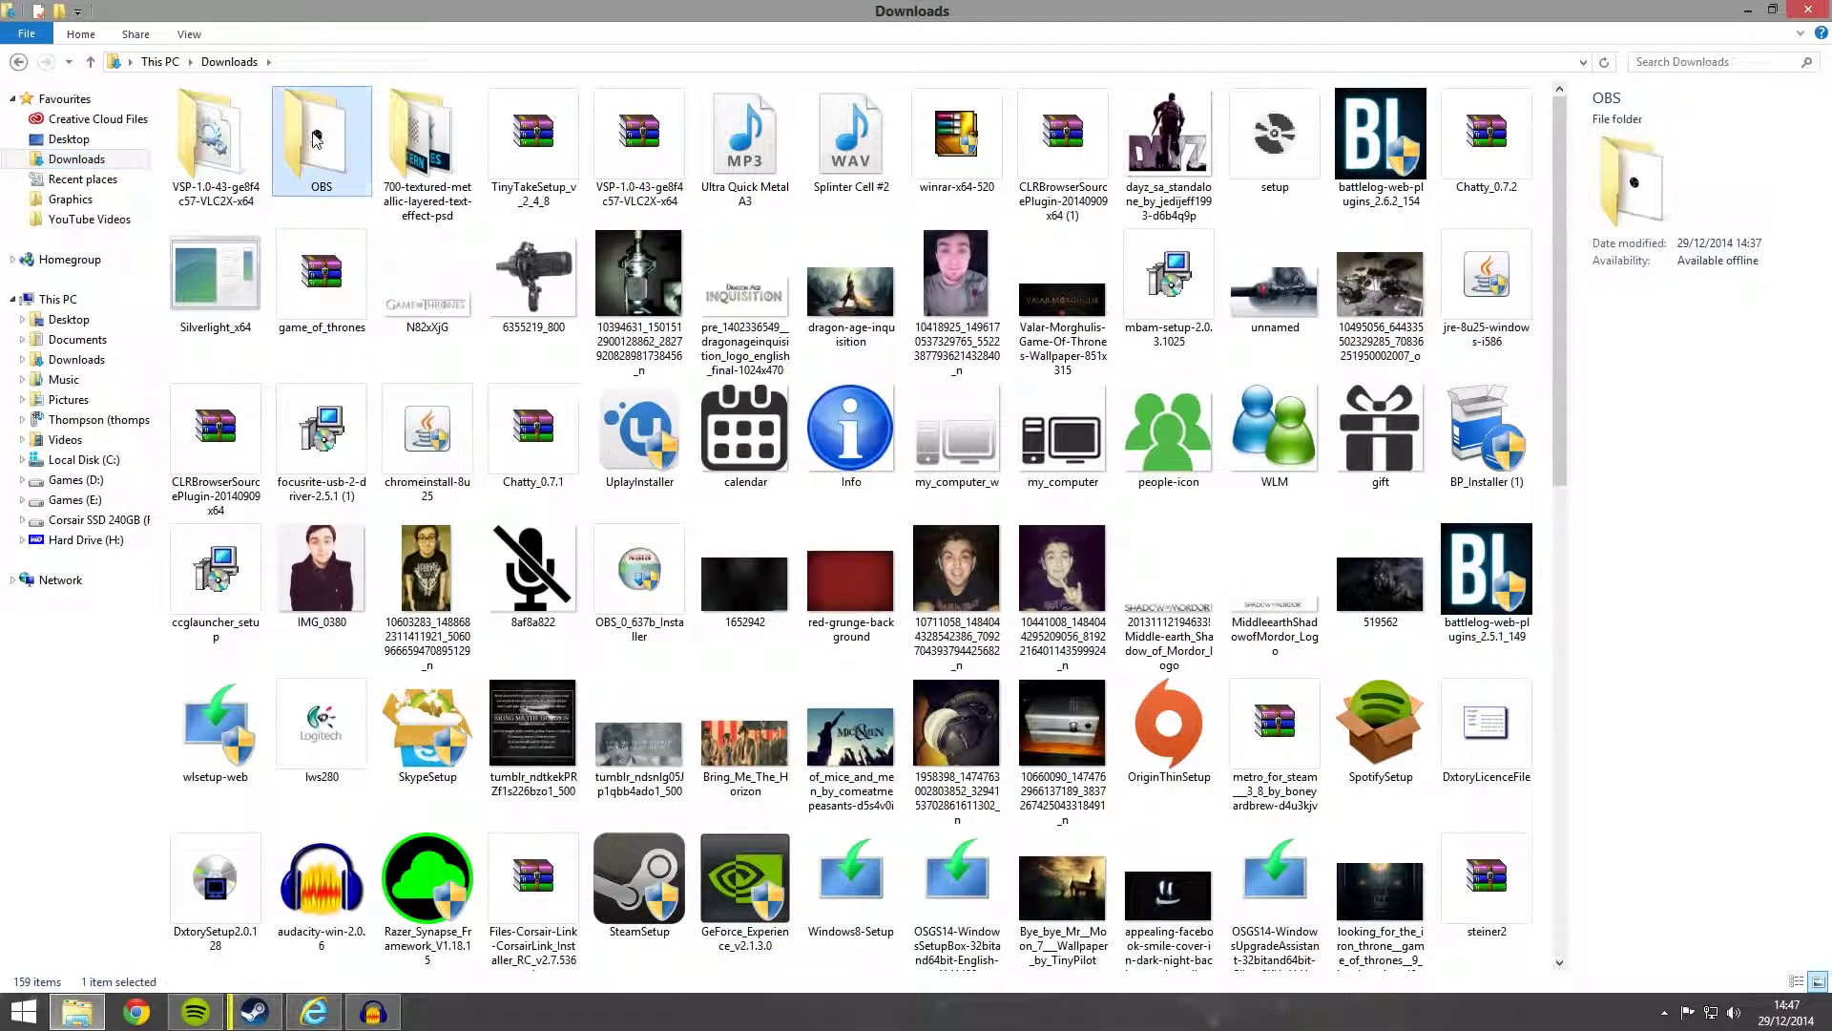
double_click(317, 140)
double_click(239, 120)
double_click(202, 121)
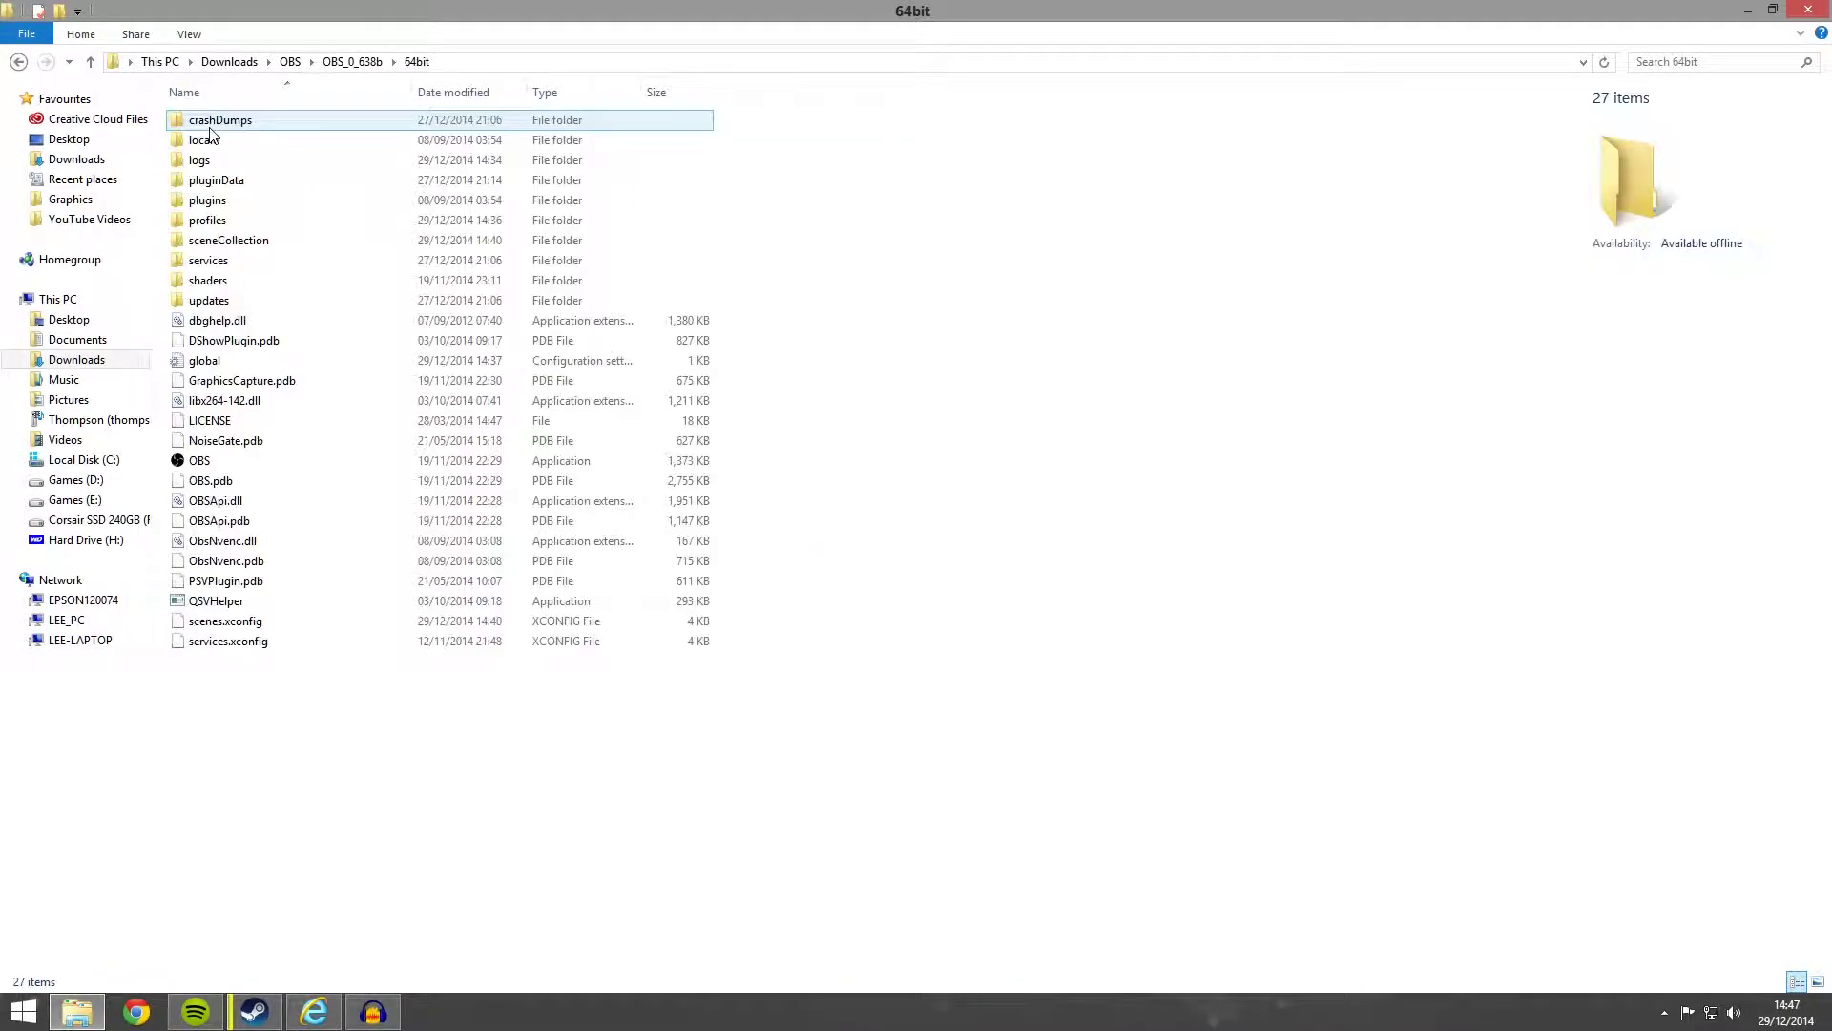
drag(270, 744, 324, 113)
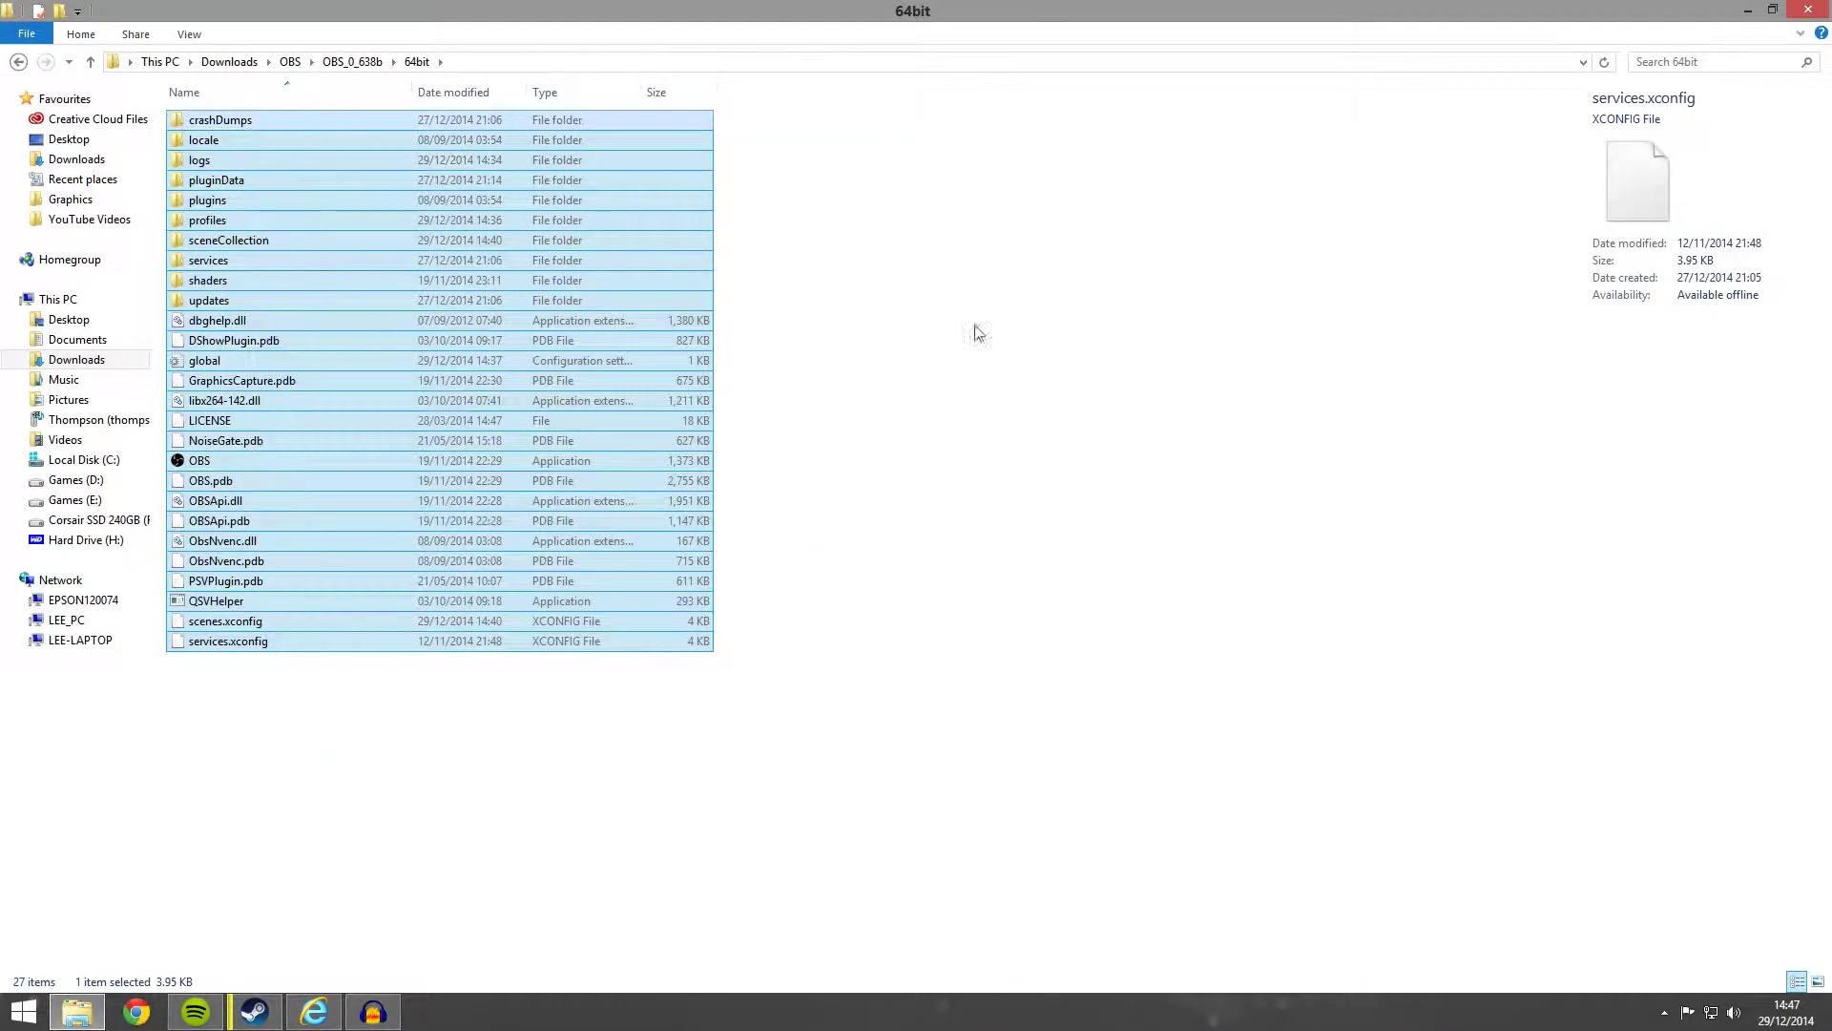
click(978, 332)
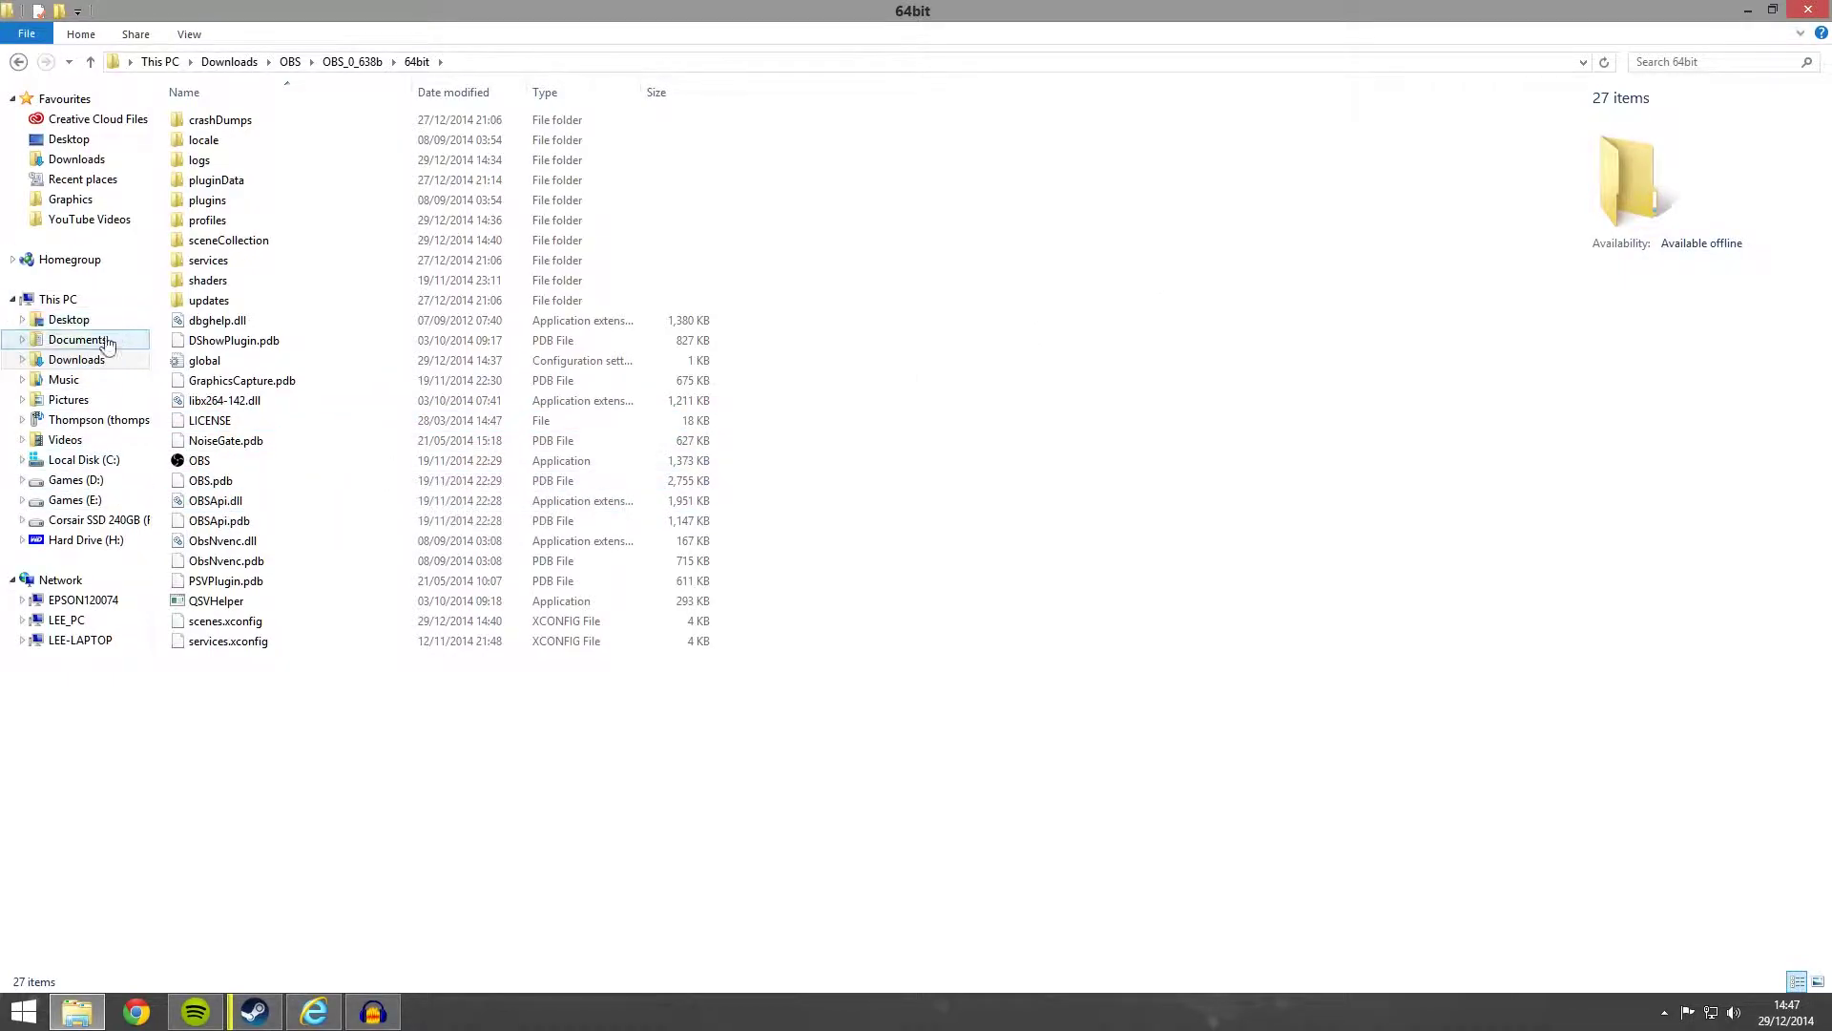
Browse C:\Program Files\OBS, select all its files, then close File Explorer
click(84, 461)
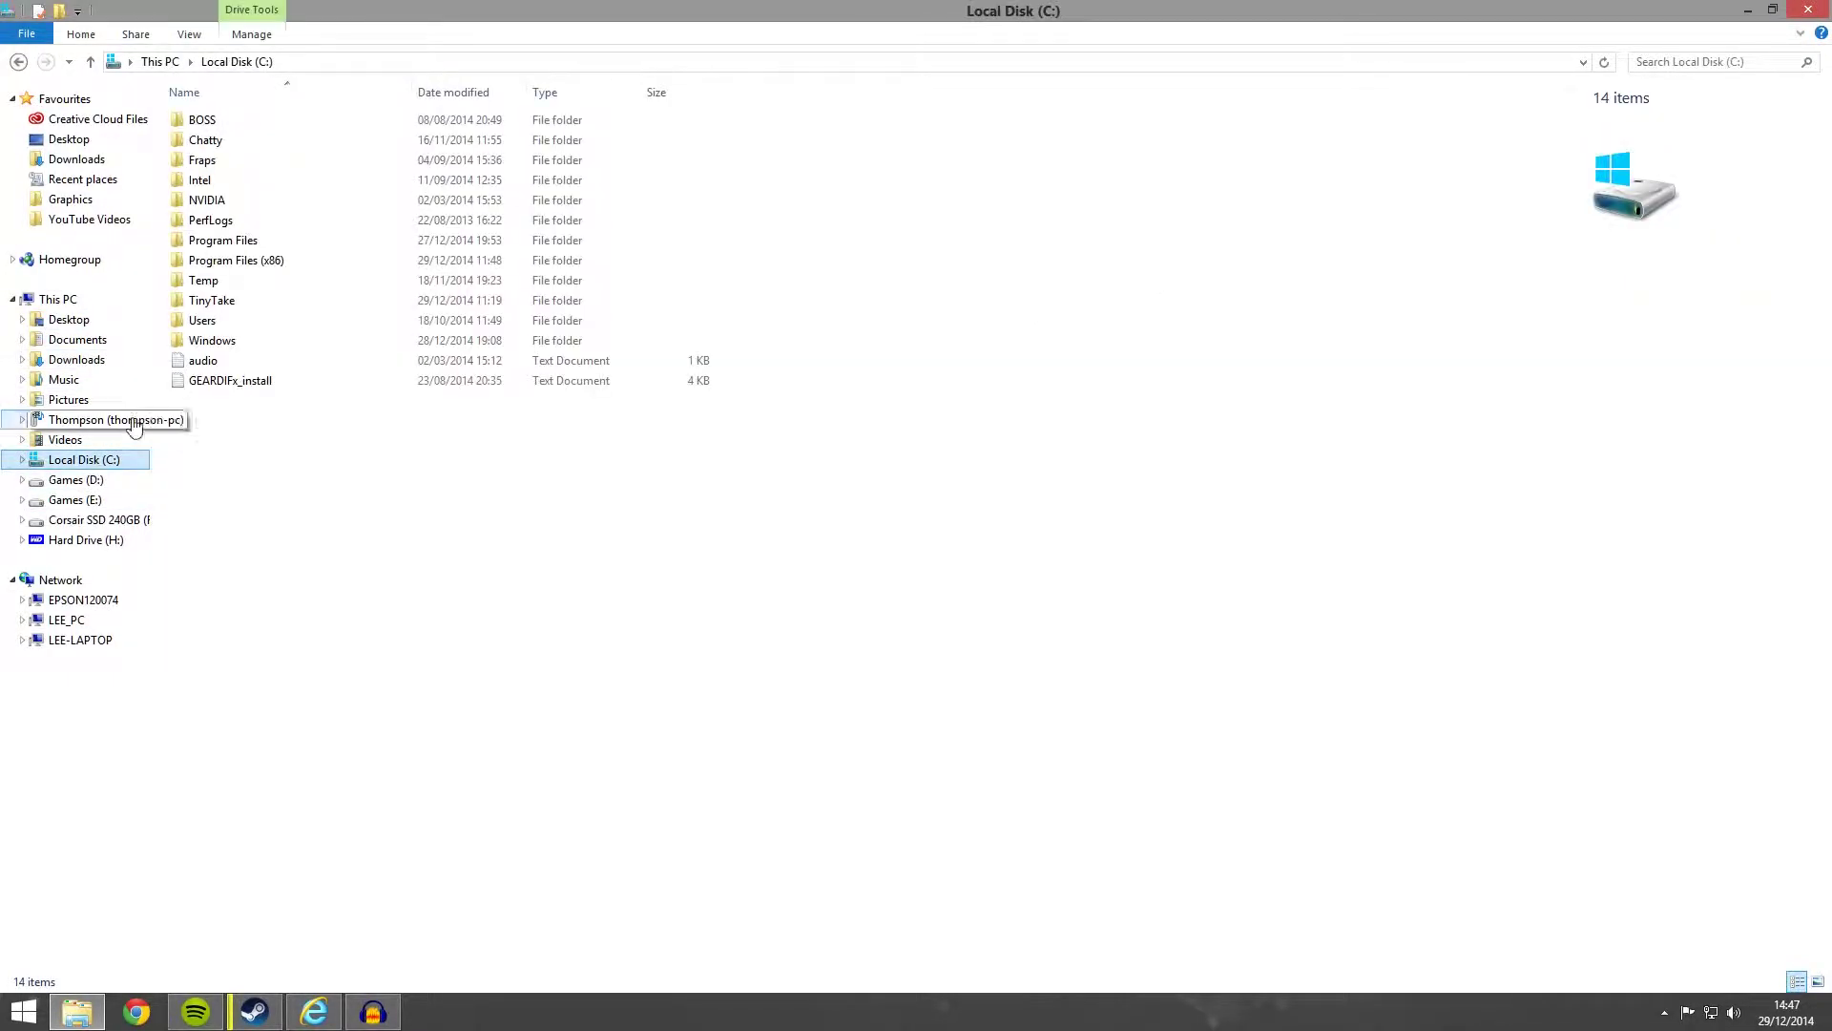
double_click(237, 241)
double_click(202, 360)
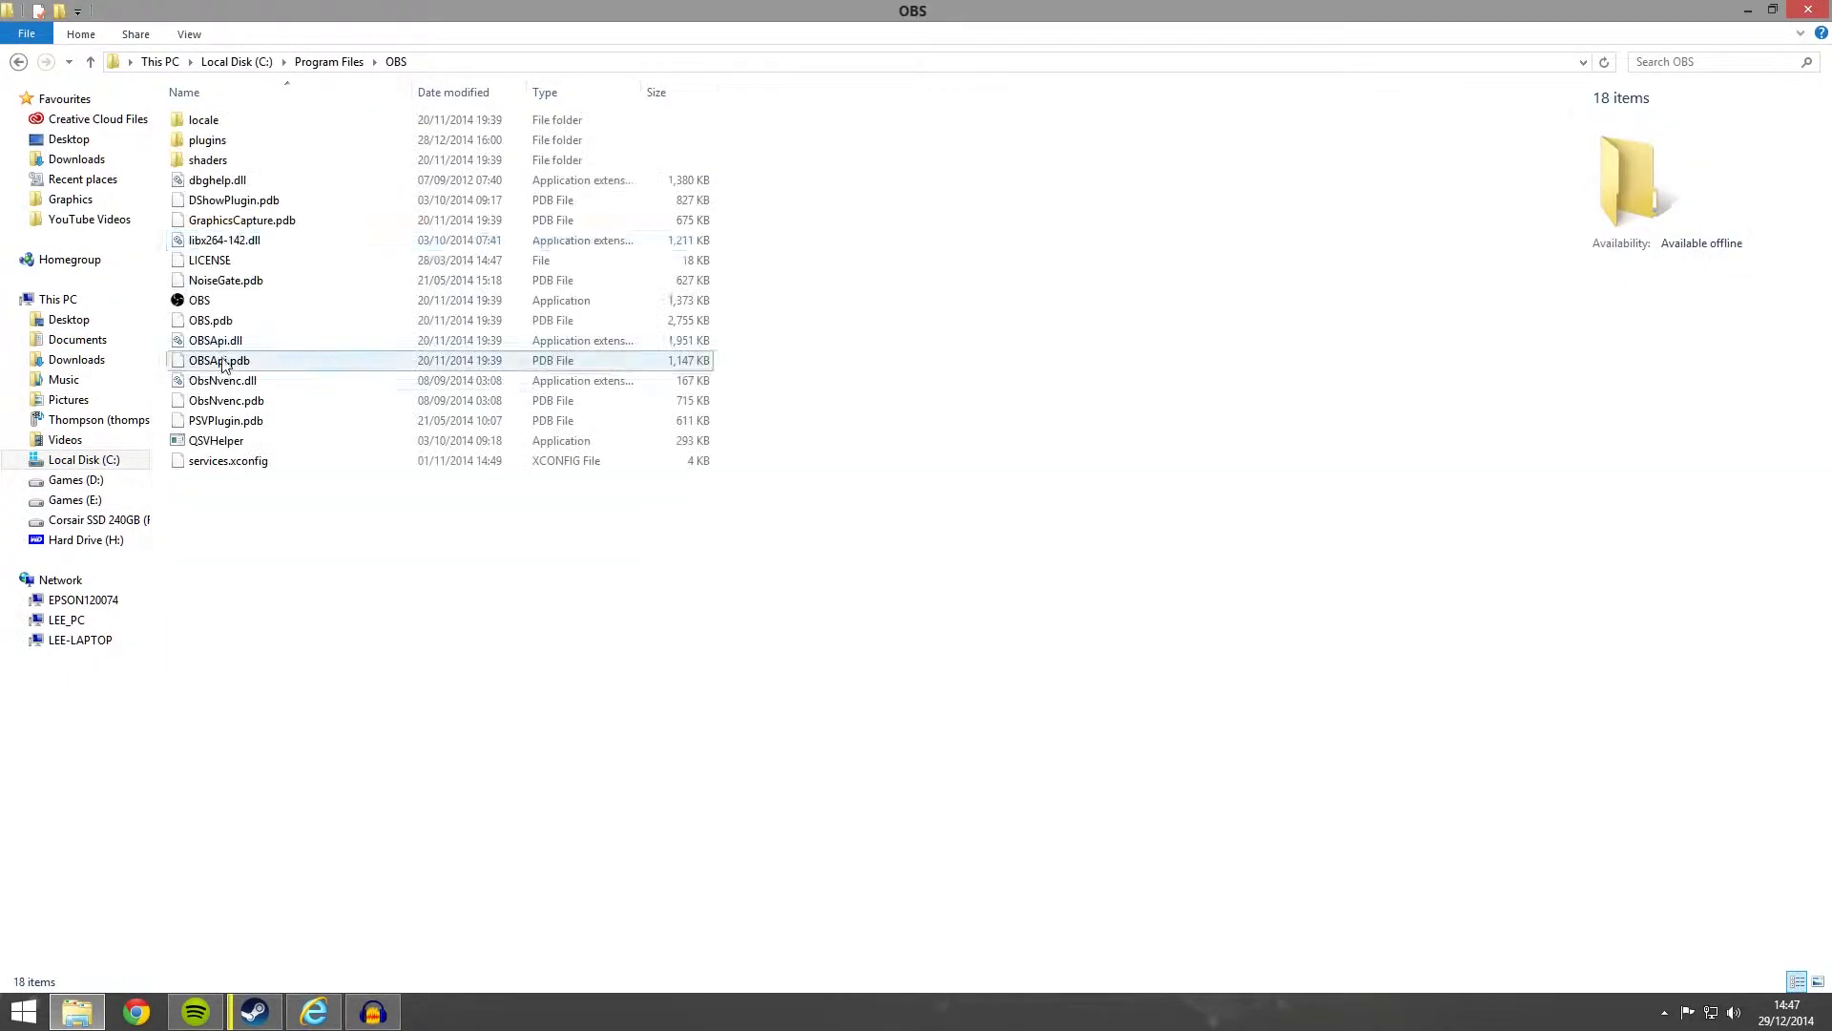
click(250, 461)
key(ctrl+a)
click(338, 668)
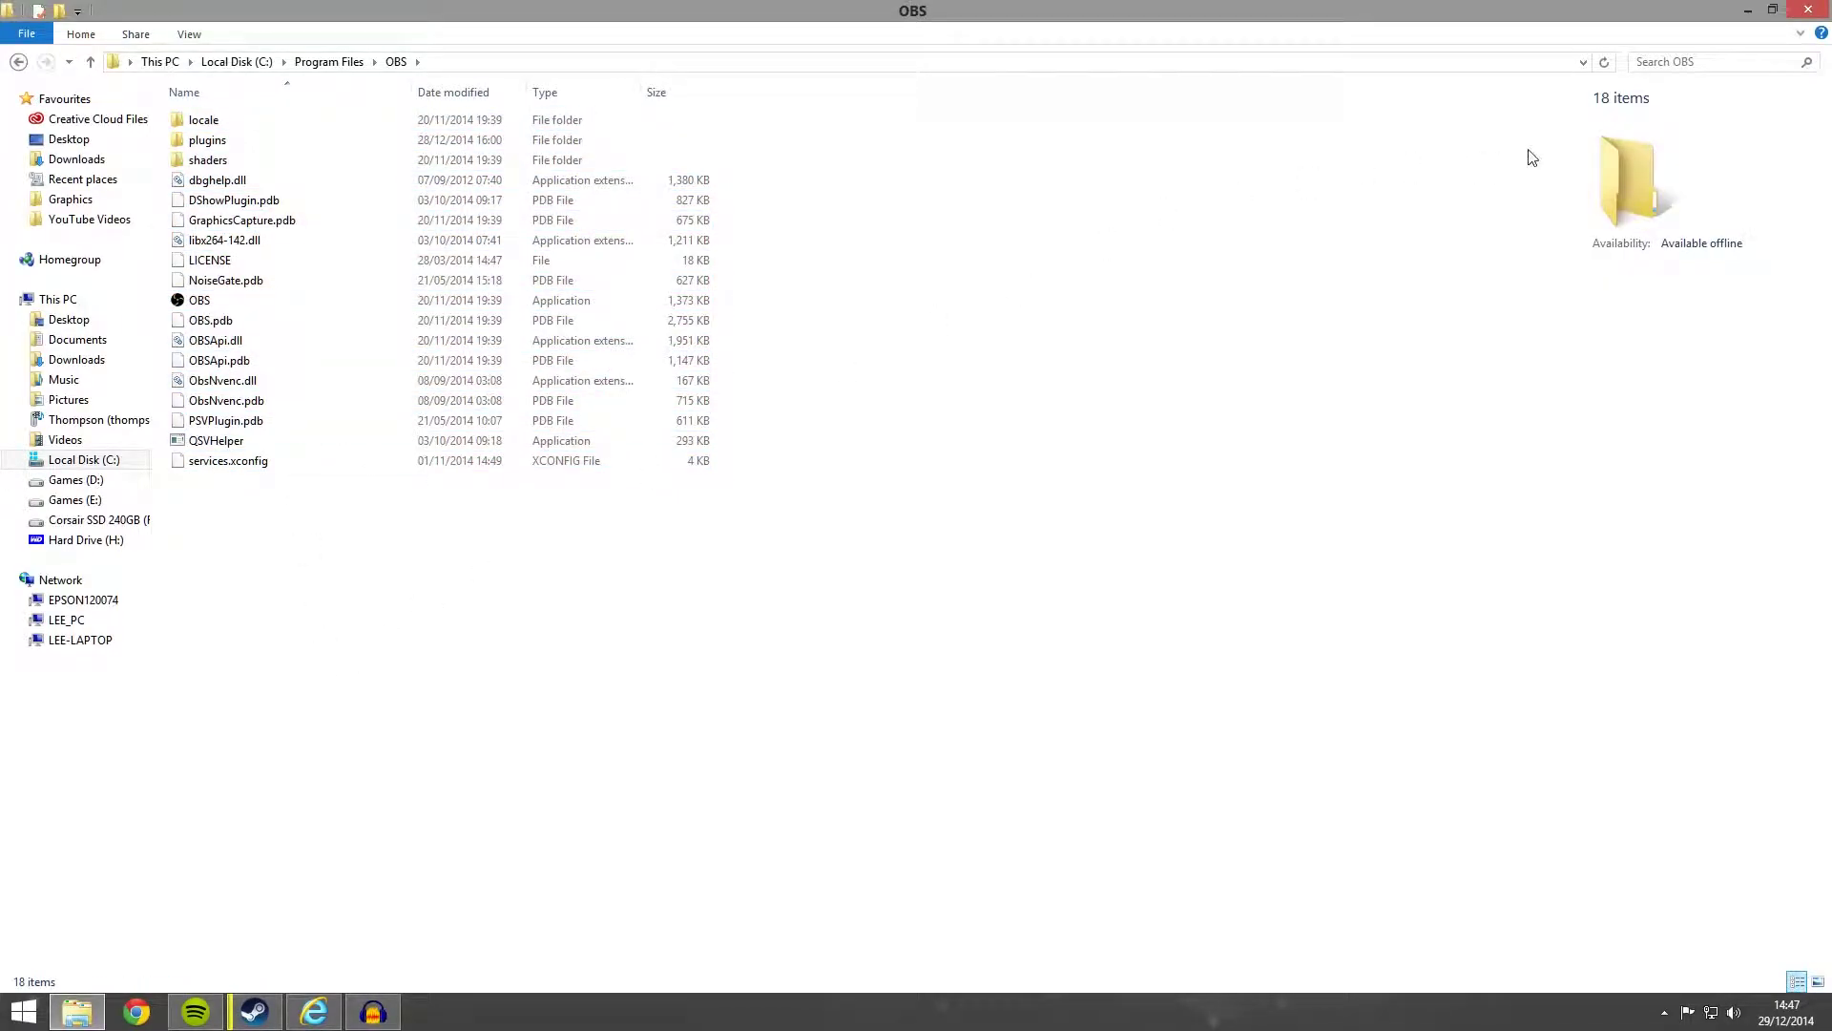
click(1825, 12)
Tidy the OBS - Twitch and OBS - Recording shortcuts side by side on the desktop
drag(570, 430, 1132, 649)
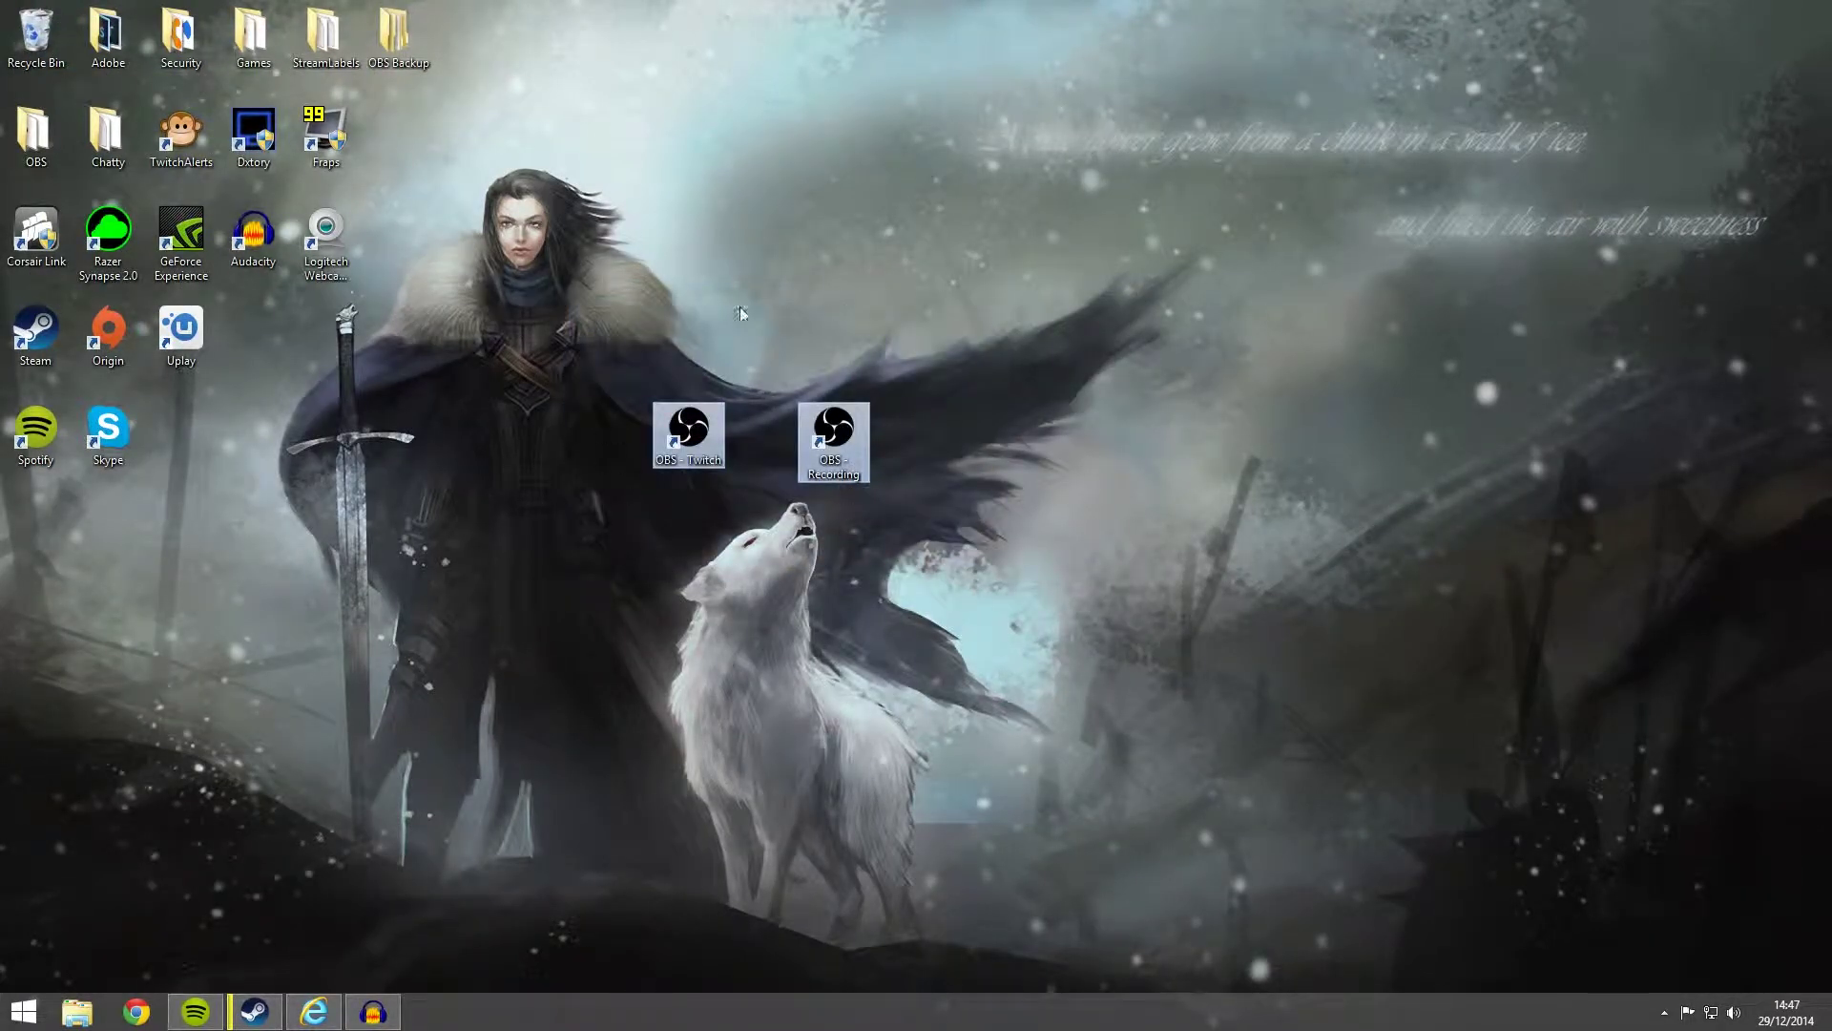
click(558, 307)
drag(490, 232, 864, 525)
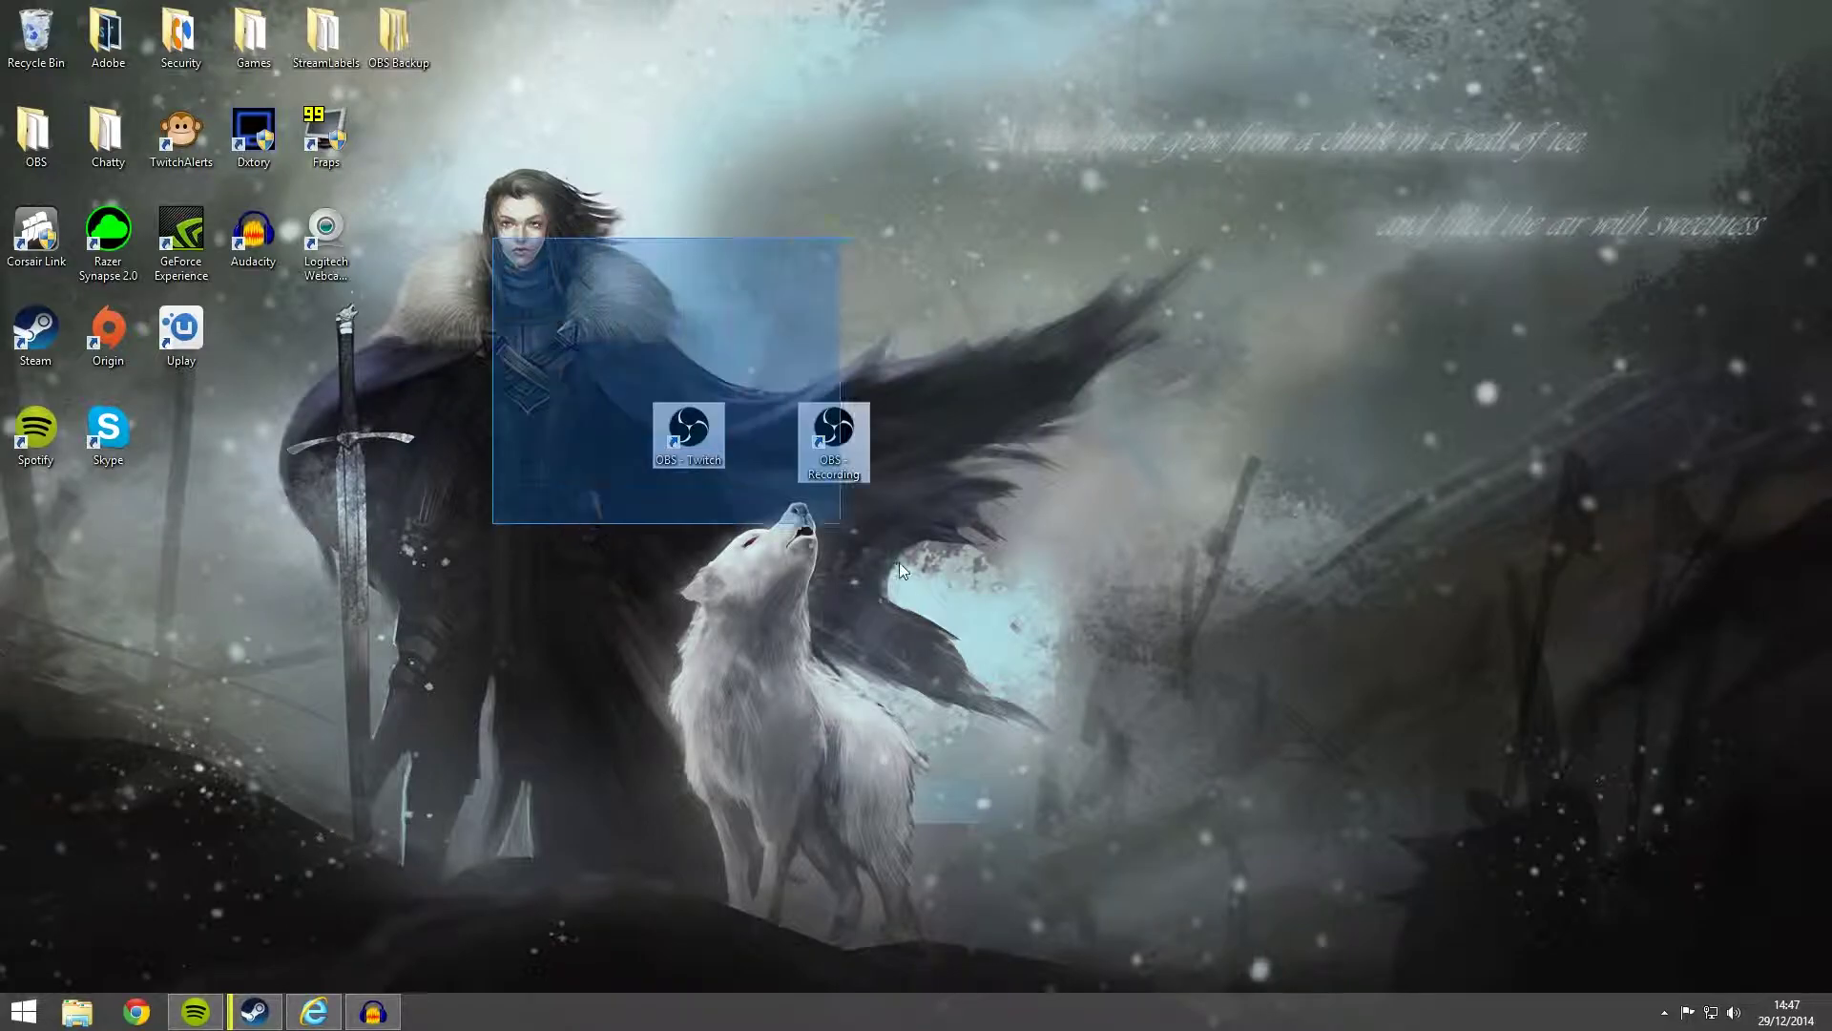
click(730, 613)
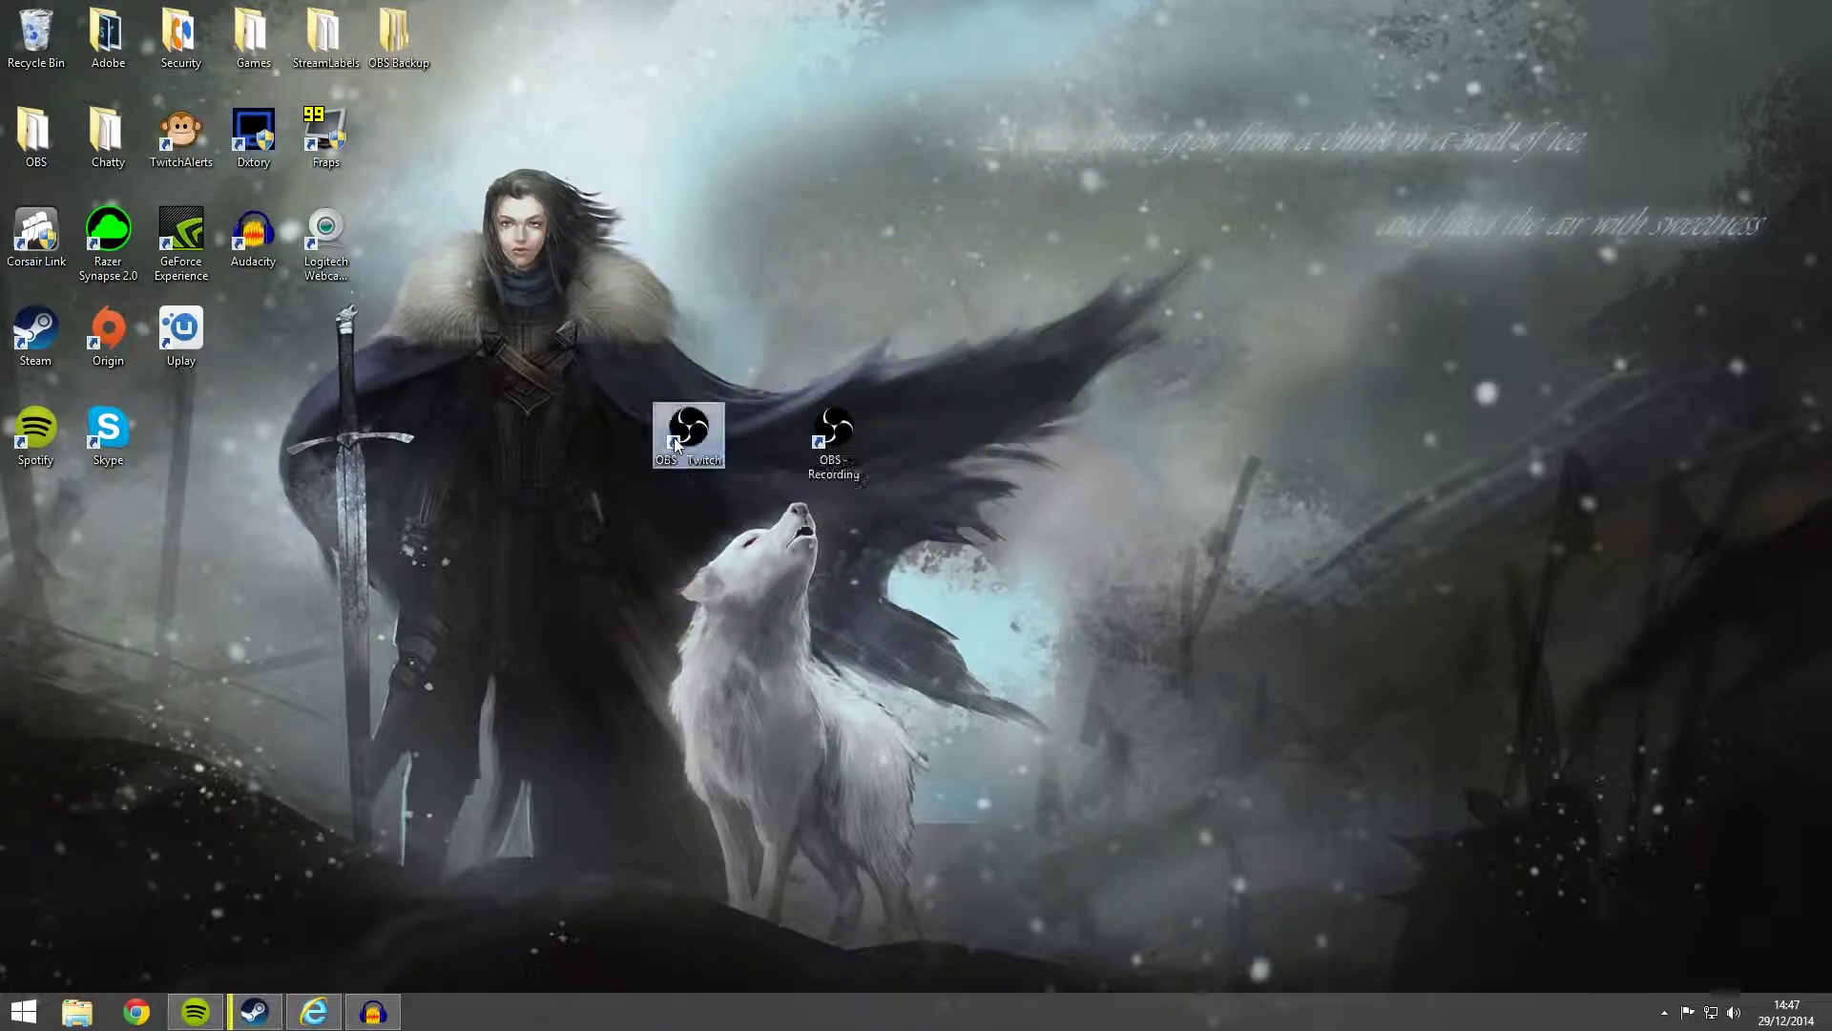
drag(674, 437, 746, 439)
click(840, 445)
click(1076, 474)
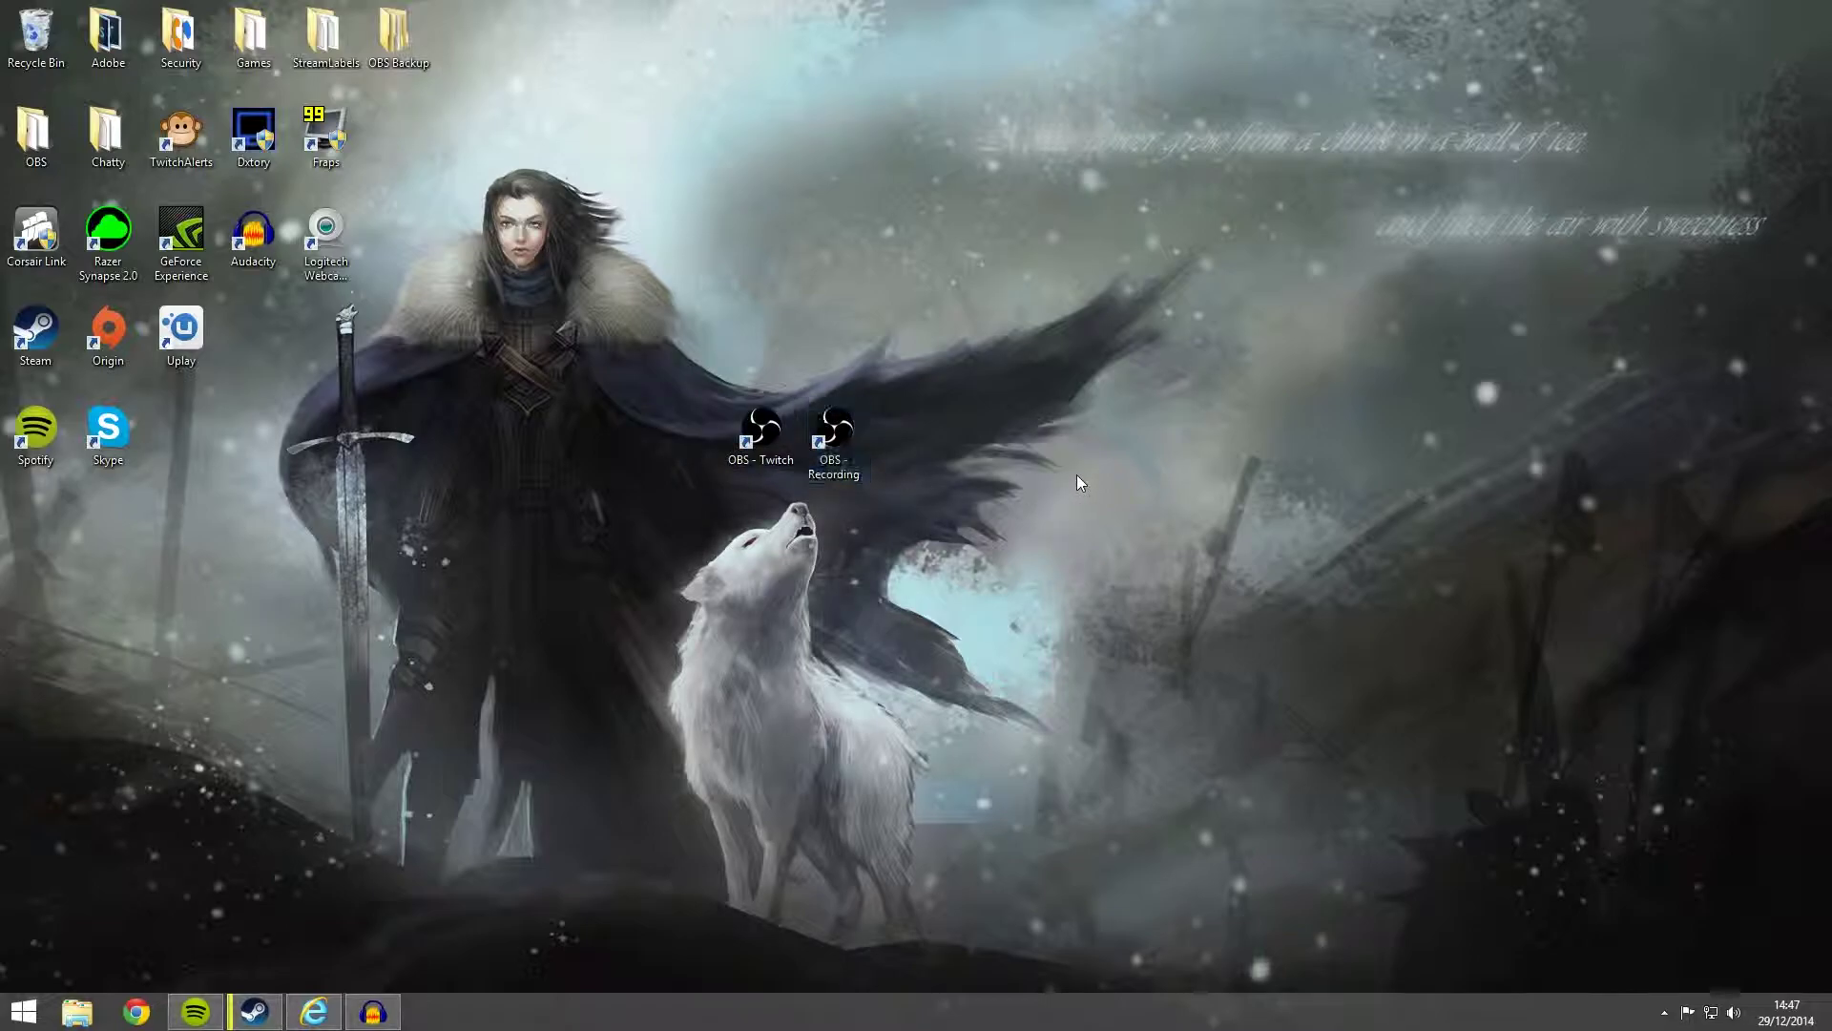
Launch OBS - Twitch, preview its No Game Screen scene, then launch OBS - Recording beside it
double_click(765, 425)
drag(1206, 93, 1194, 83)
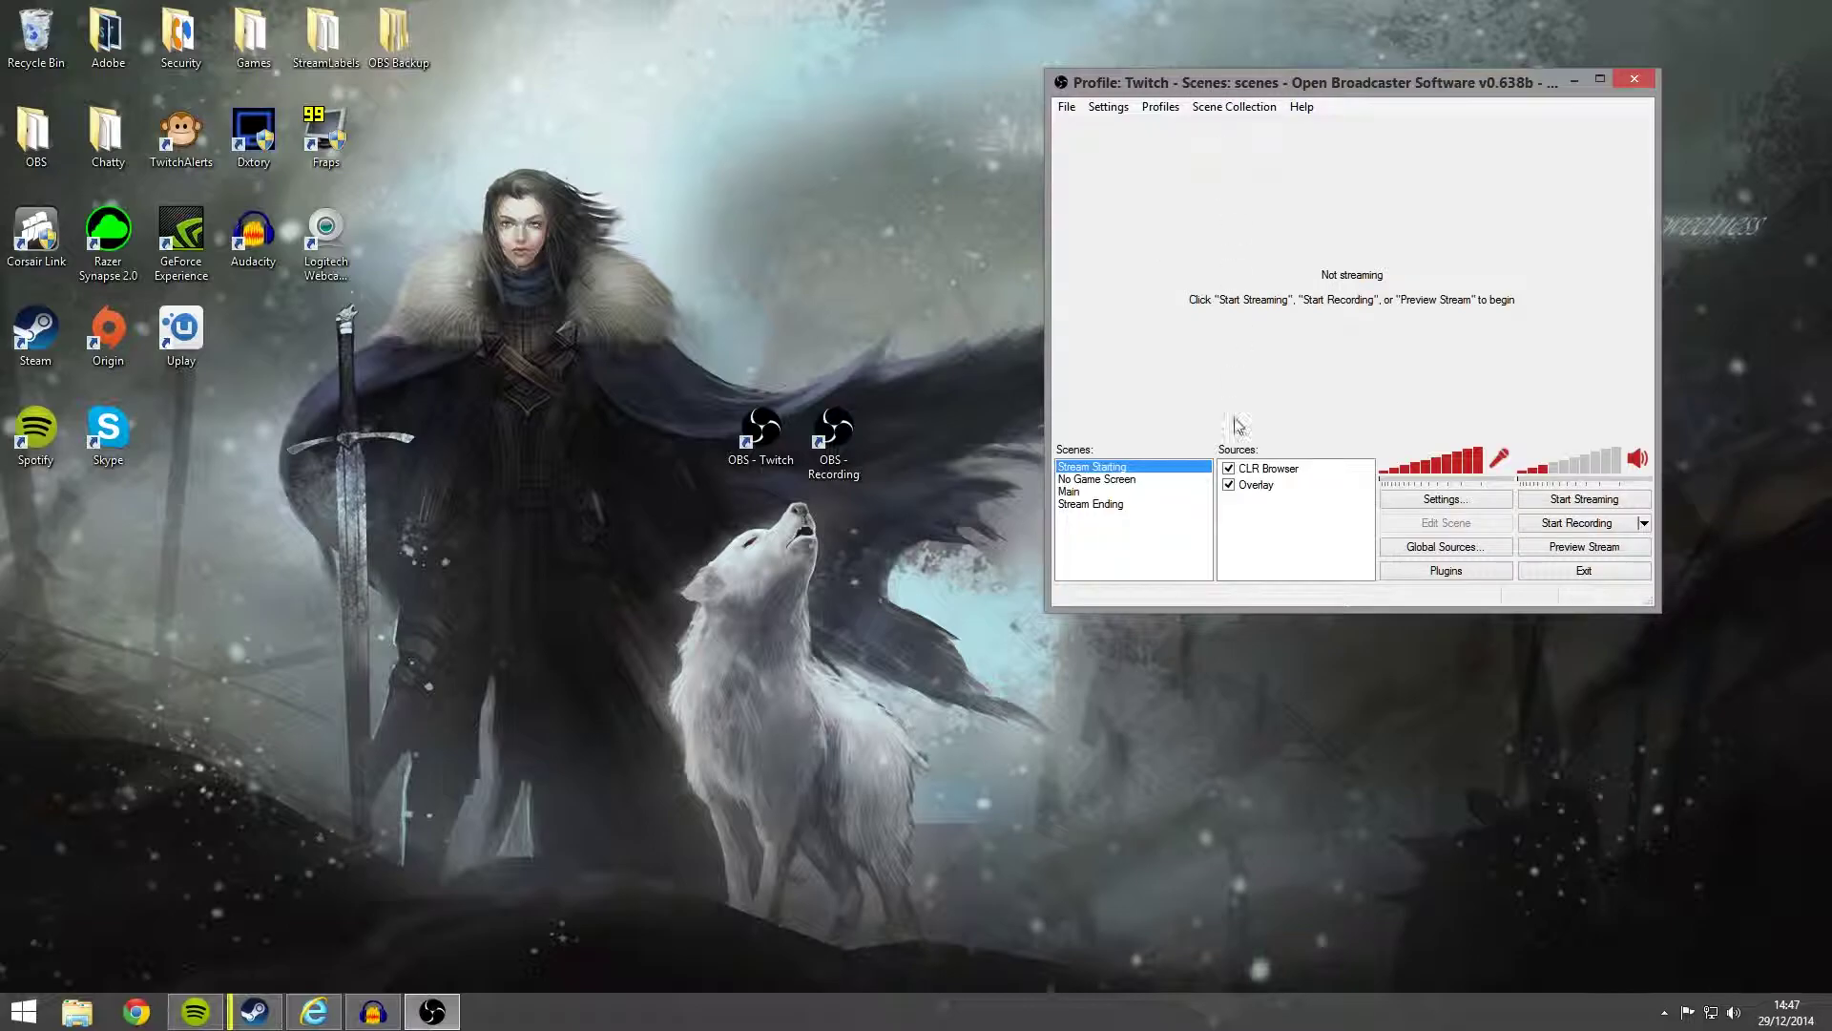
click(1098, 491)
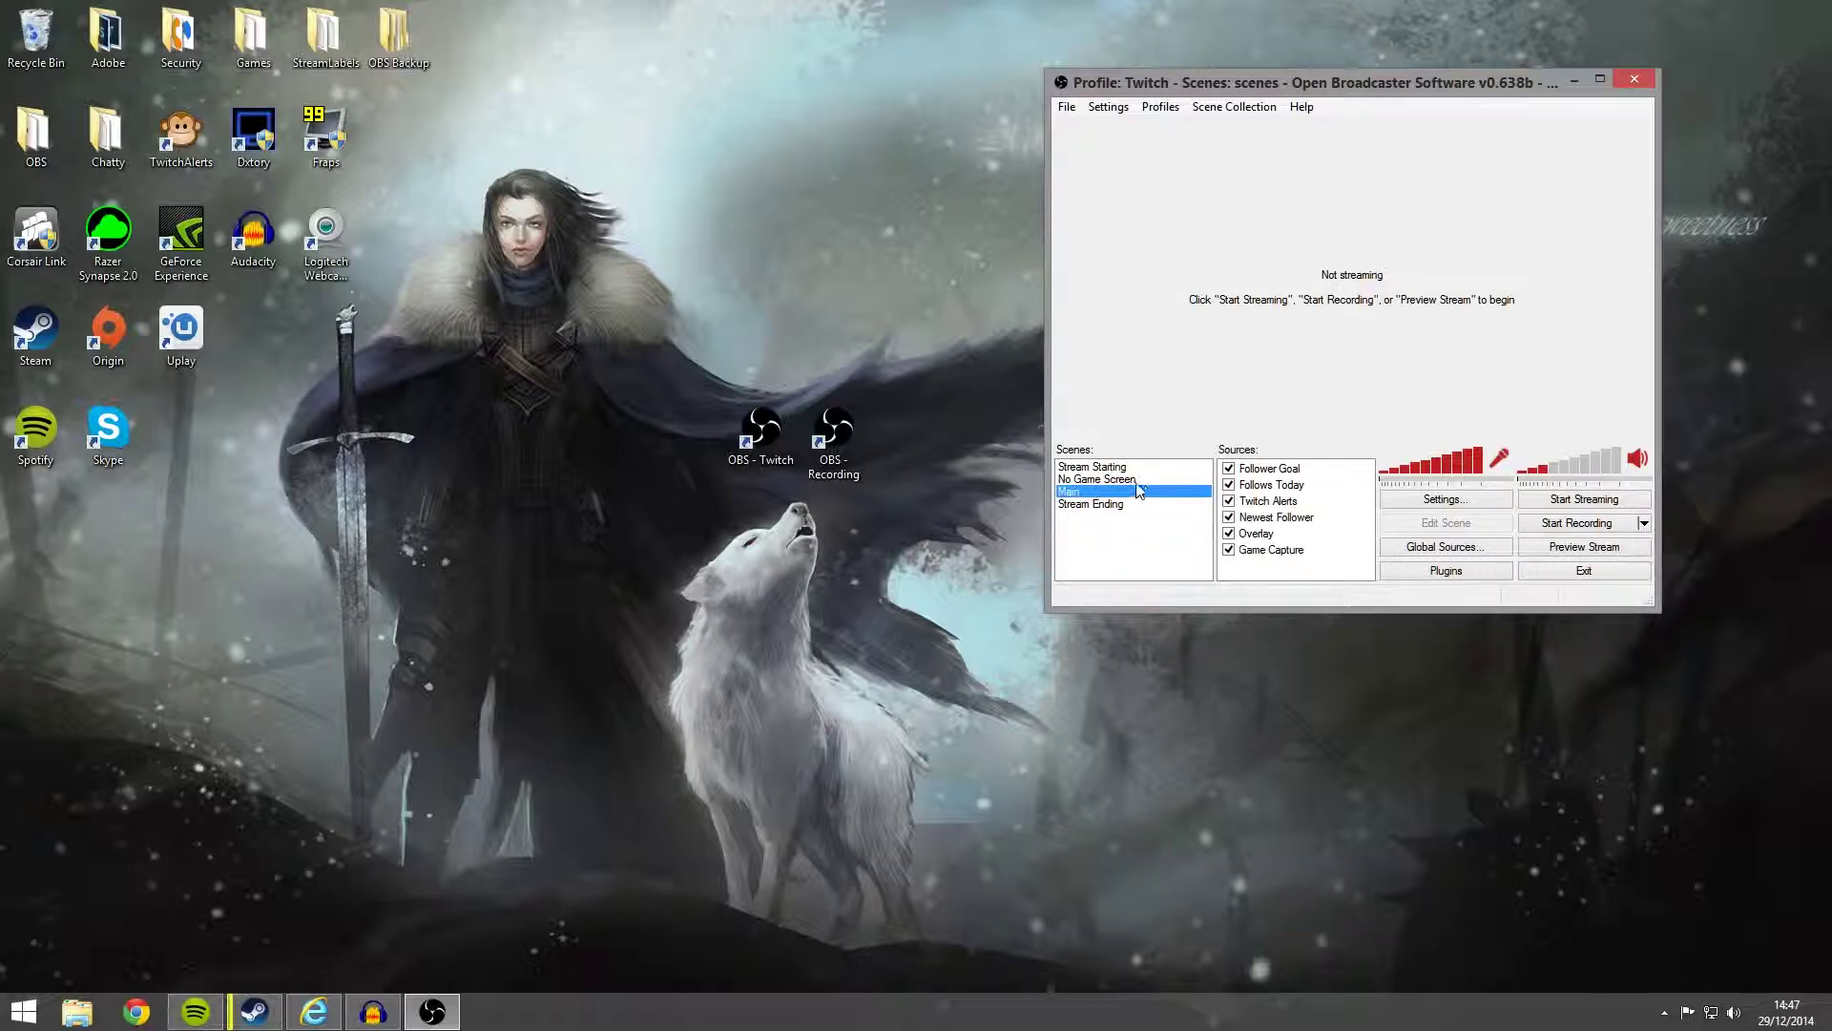
click(1136, 479)
click(1592, 548)
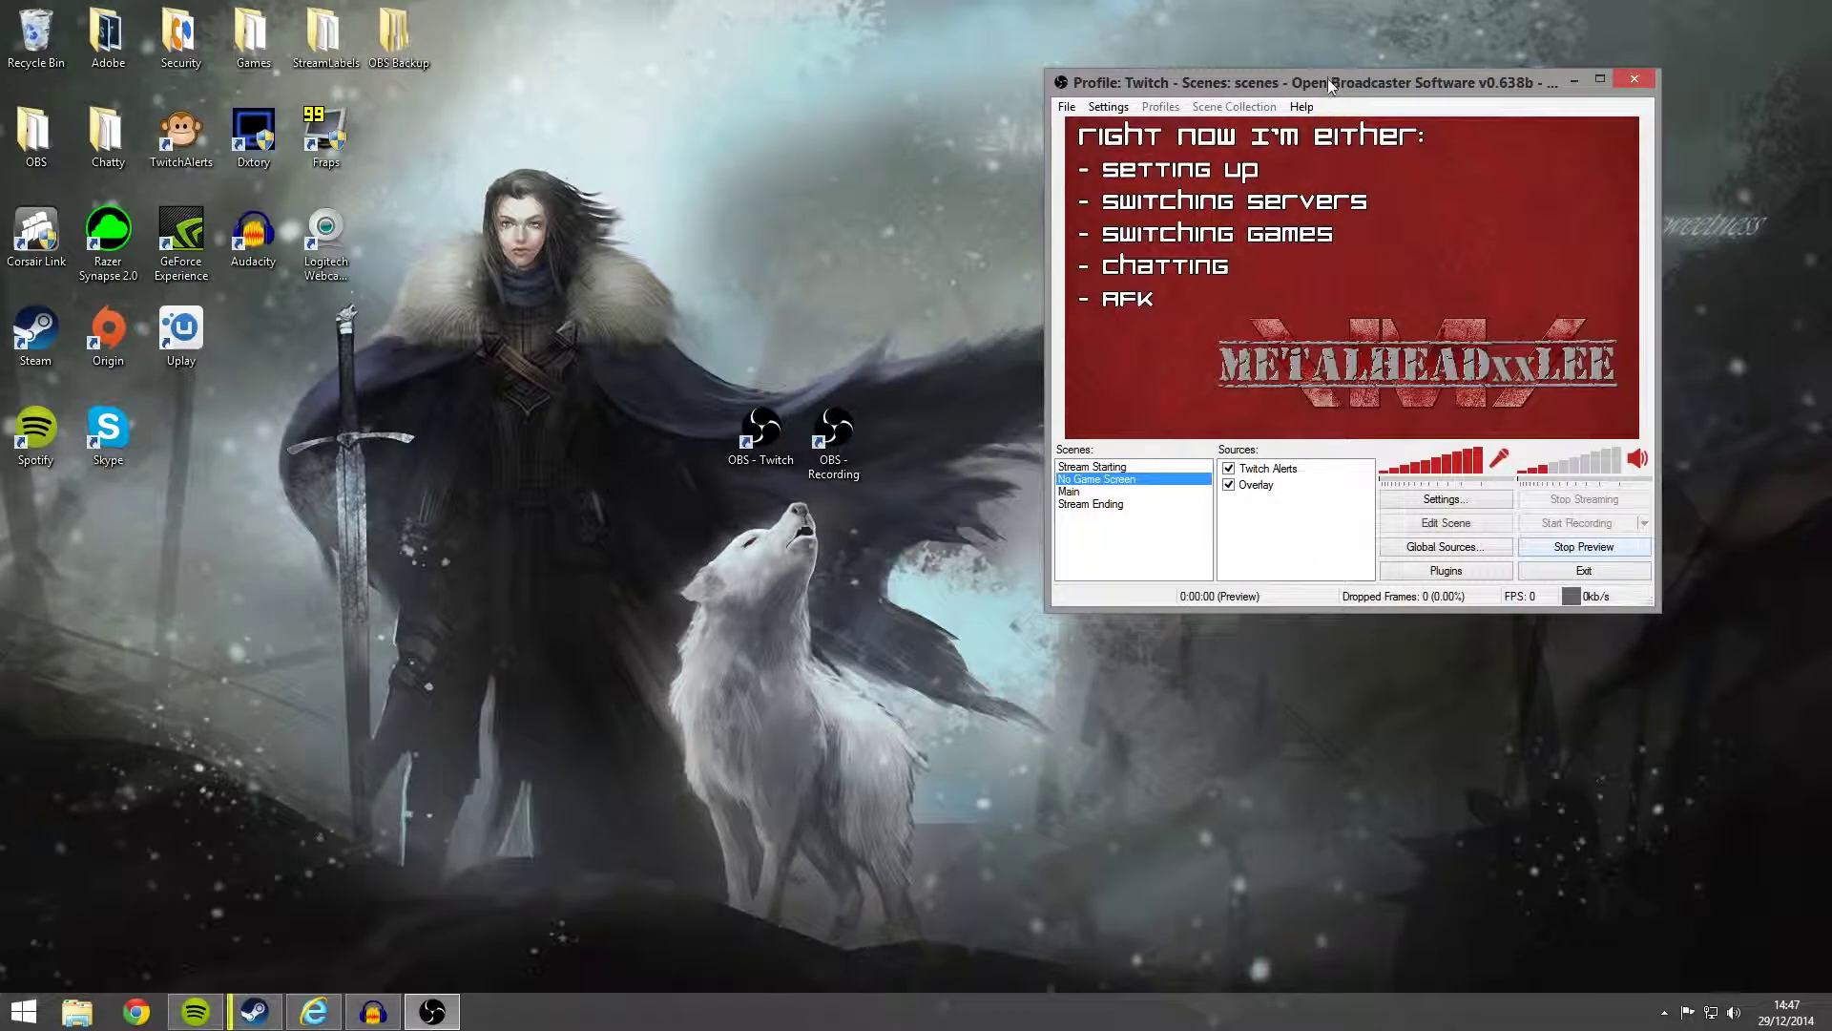
drag(1326, 78, 1469, 66)
double_click(833, 432)
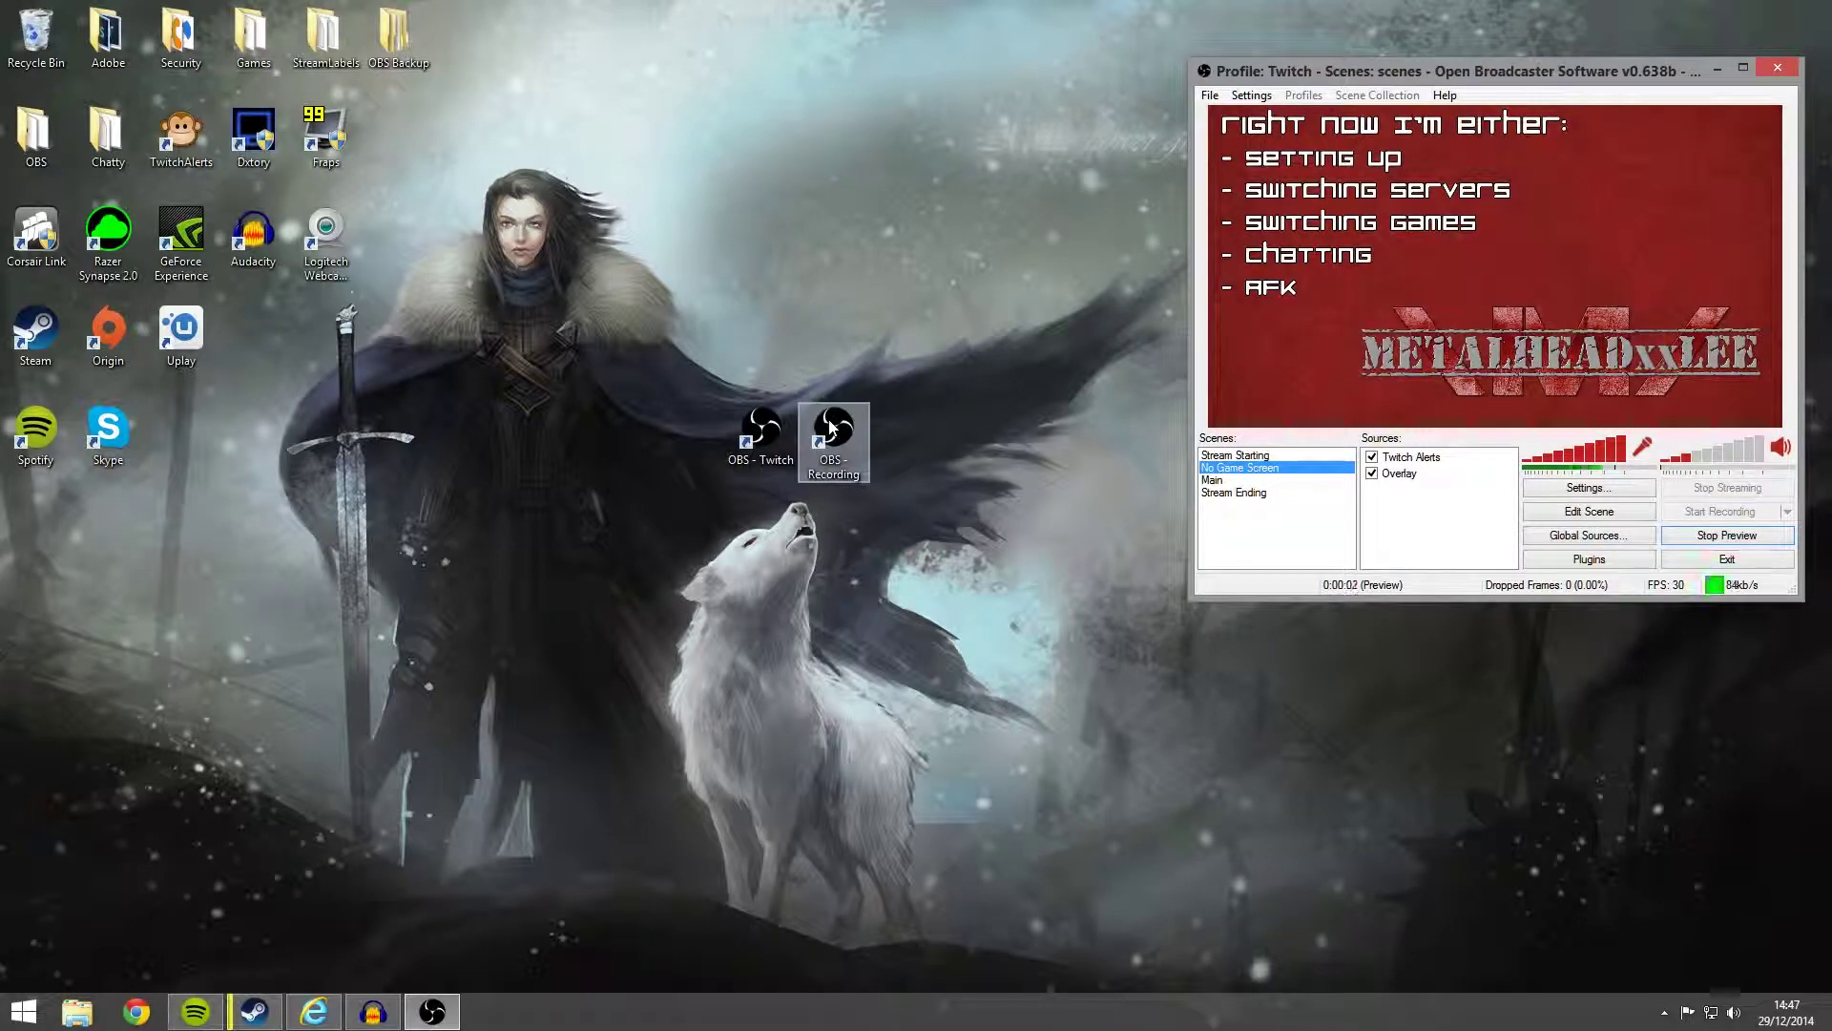
drag(833, 87, 986, 76)
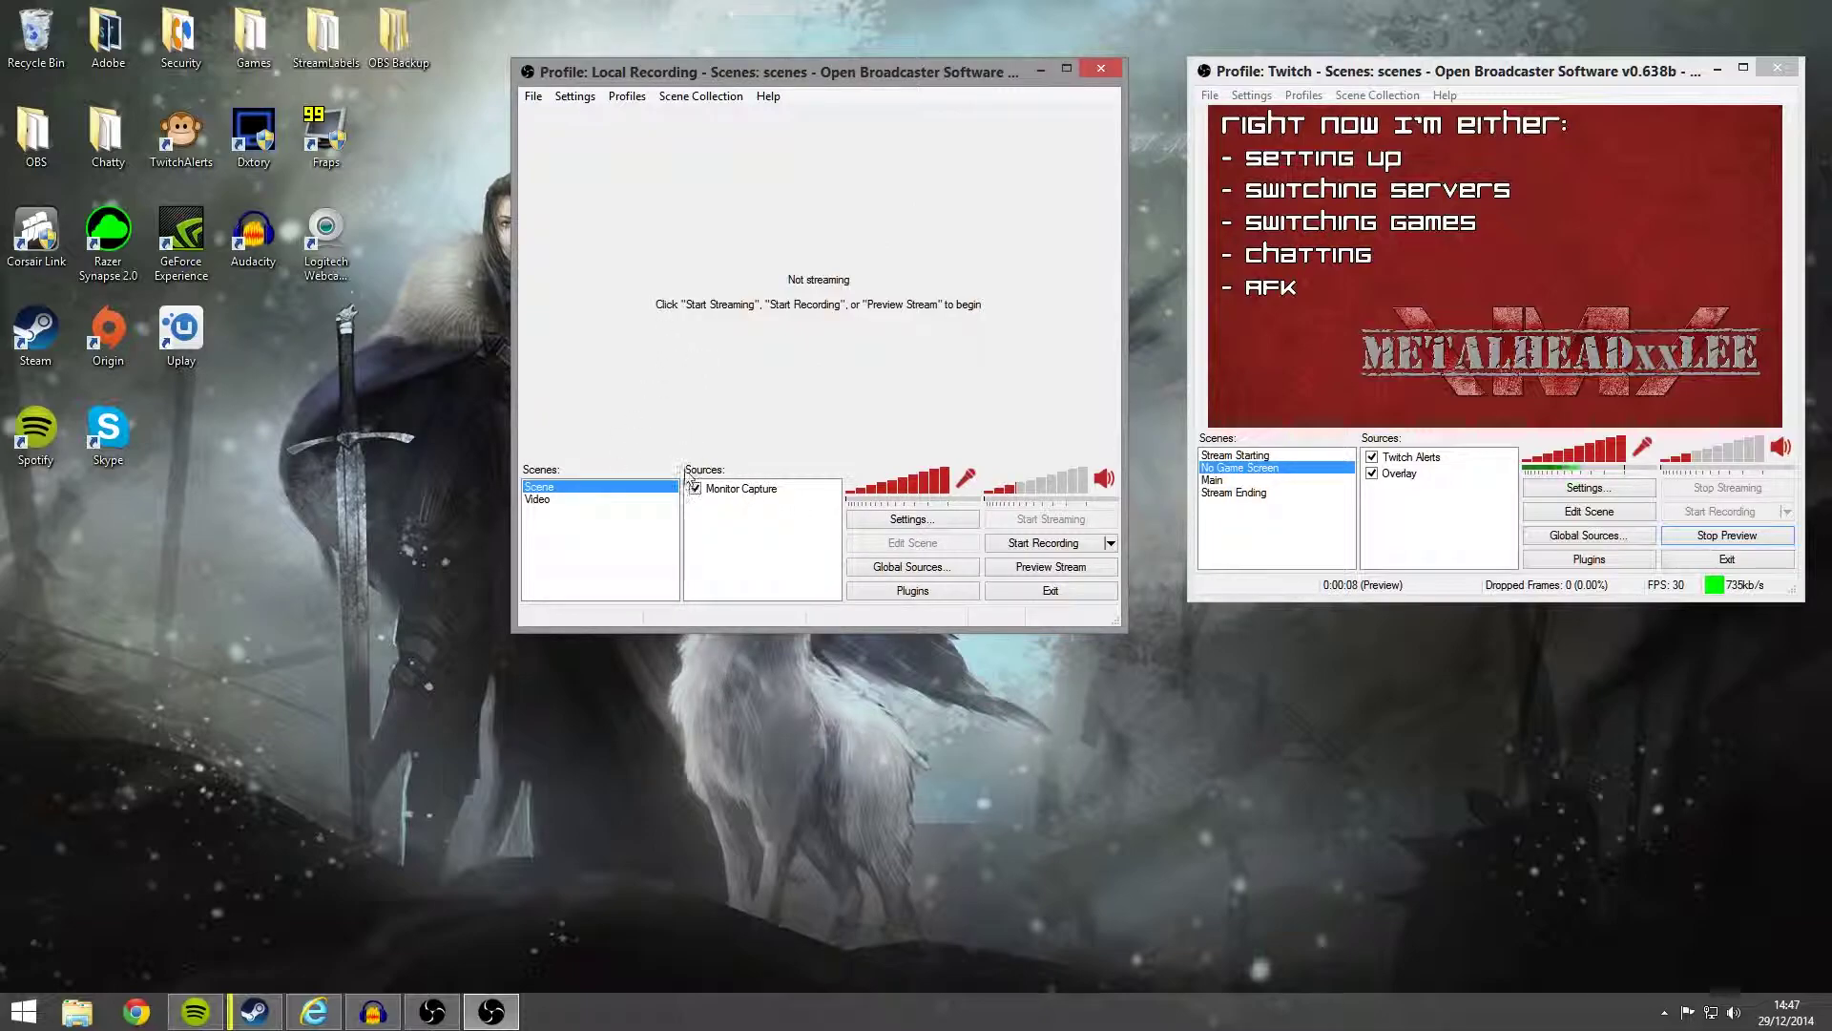
In the Local Recording window, select the Monitor Capture source and start Preview Stream
drag(794, 66, 804, 50)
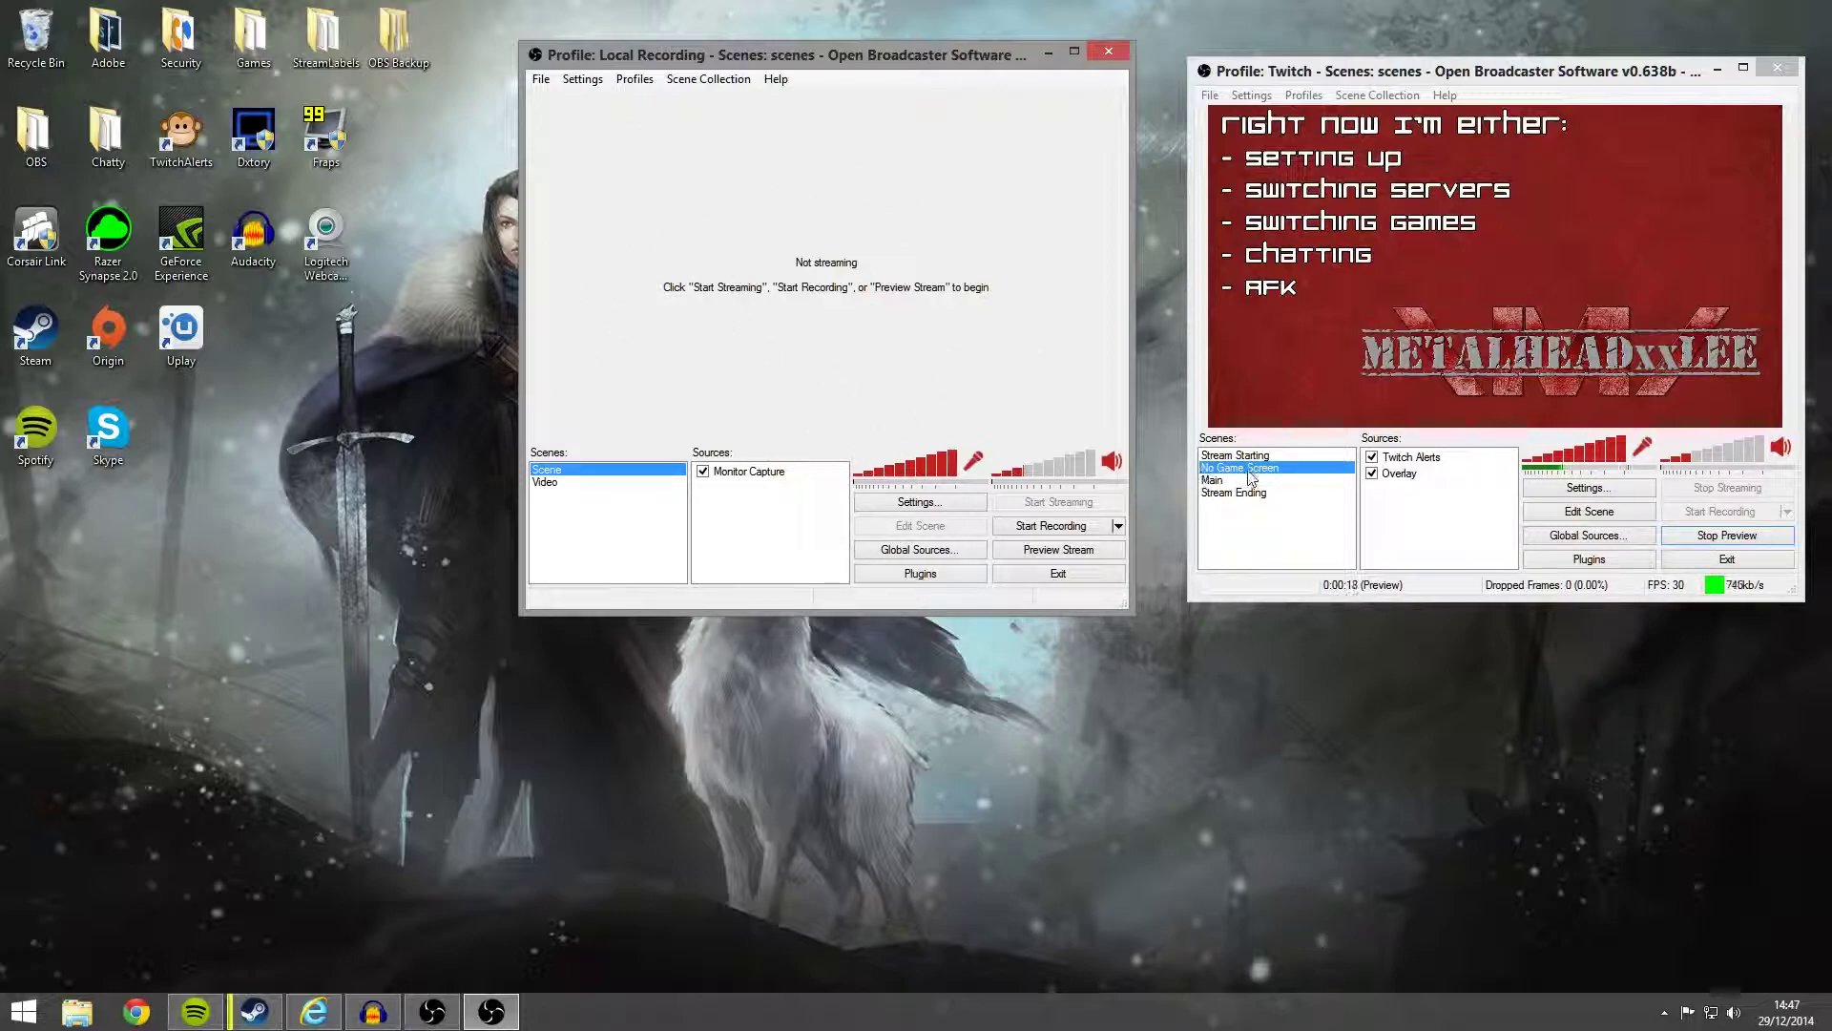
click(767, 477)
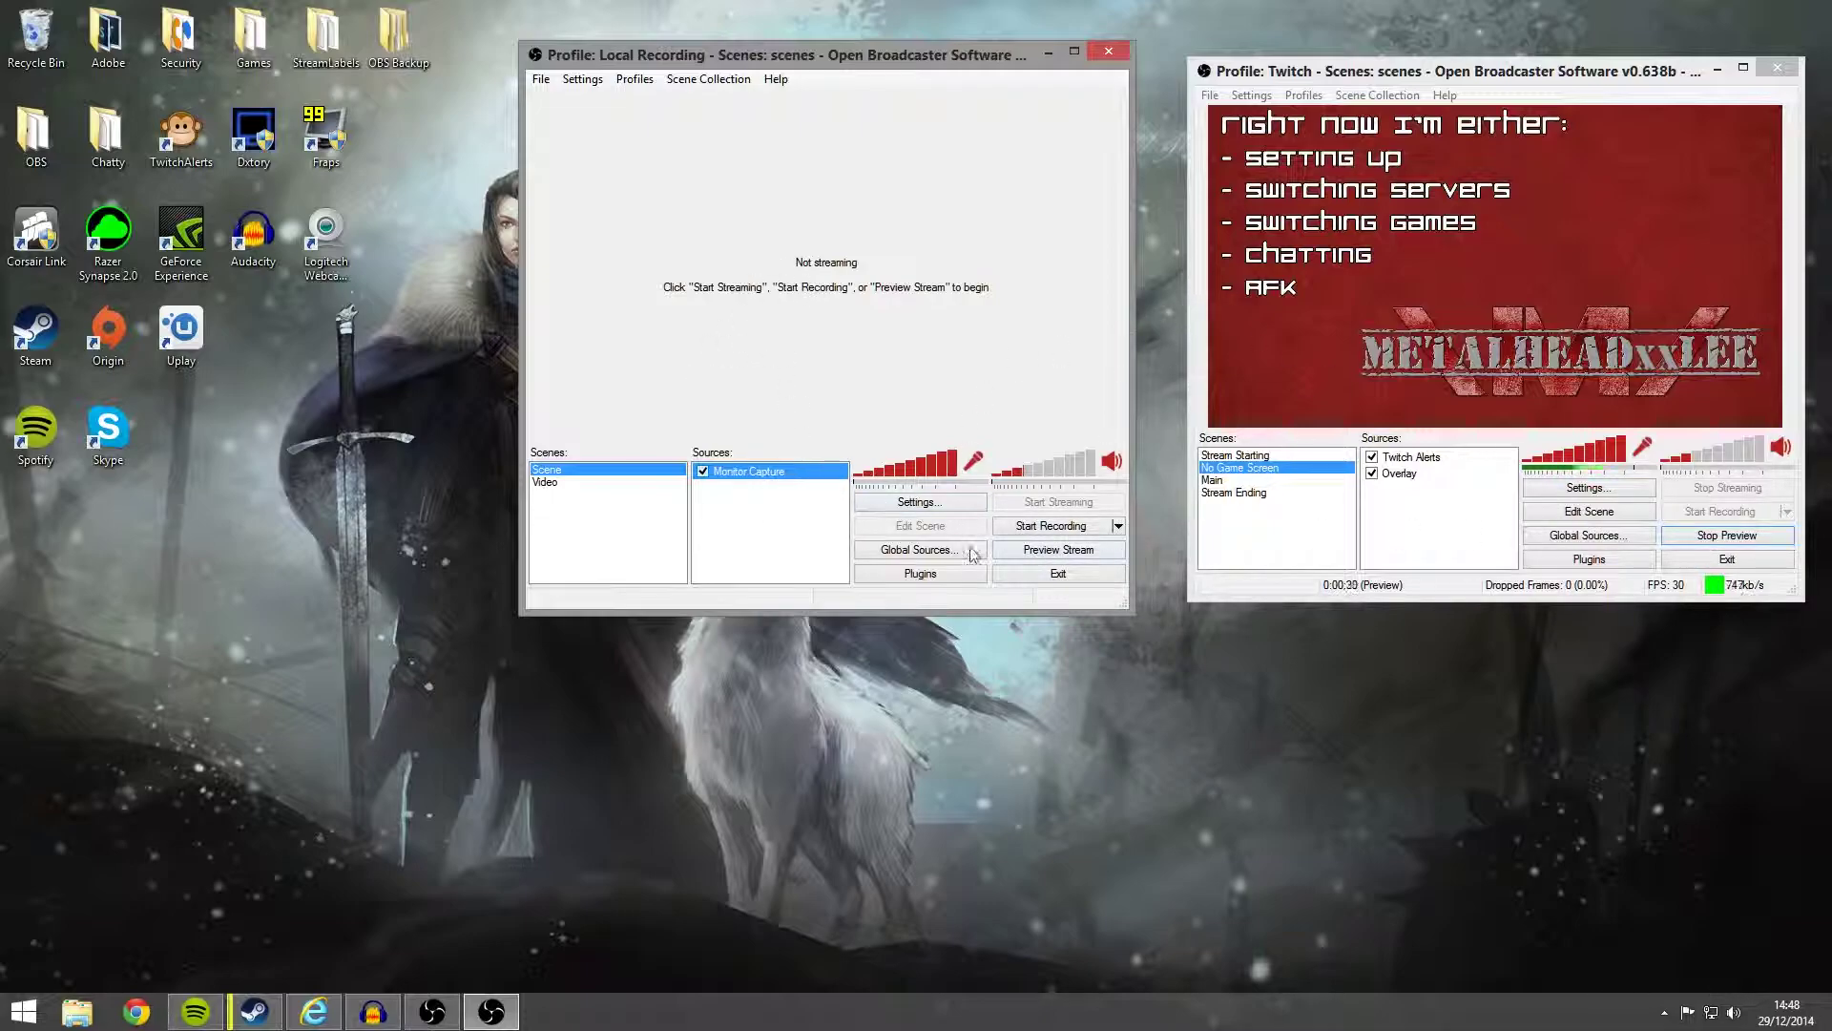
click(1085, 556)
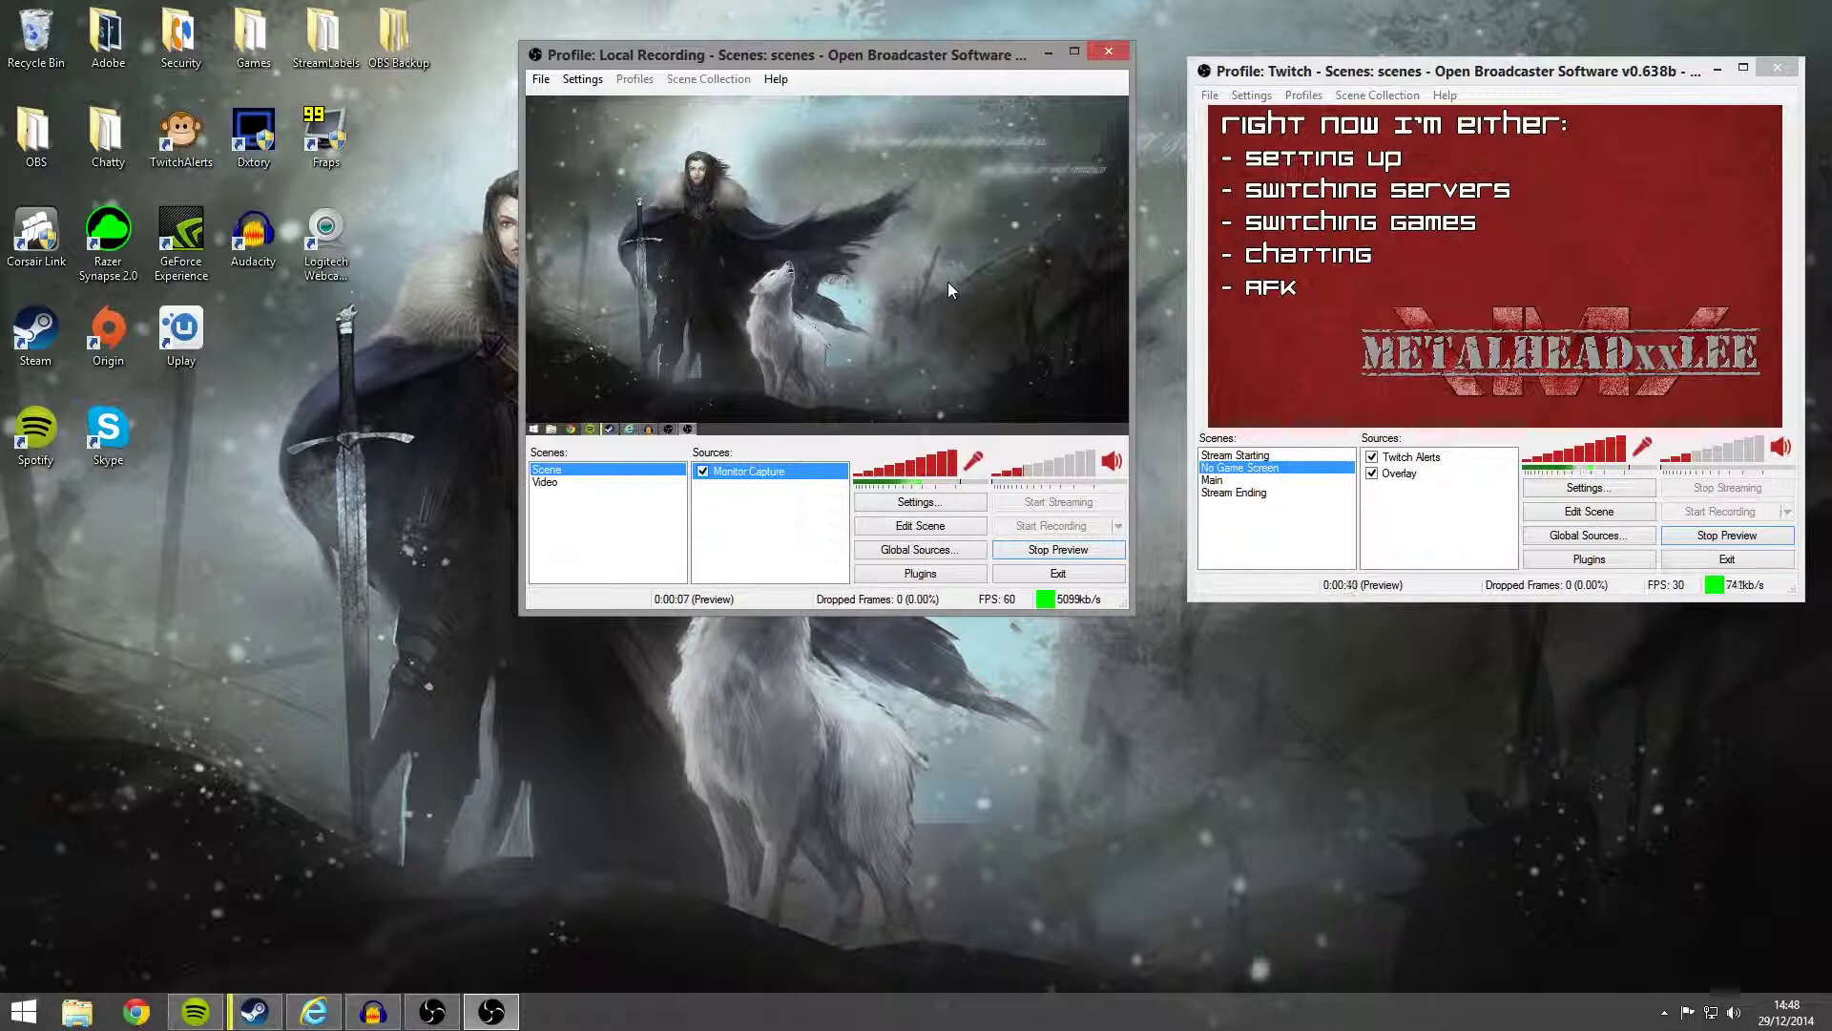
Send the Twitch preview to Projector > Monitor 3 and shift the Twitch window left
drag(1362, 75, 1338, 59)
right_click(1323, 222)
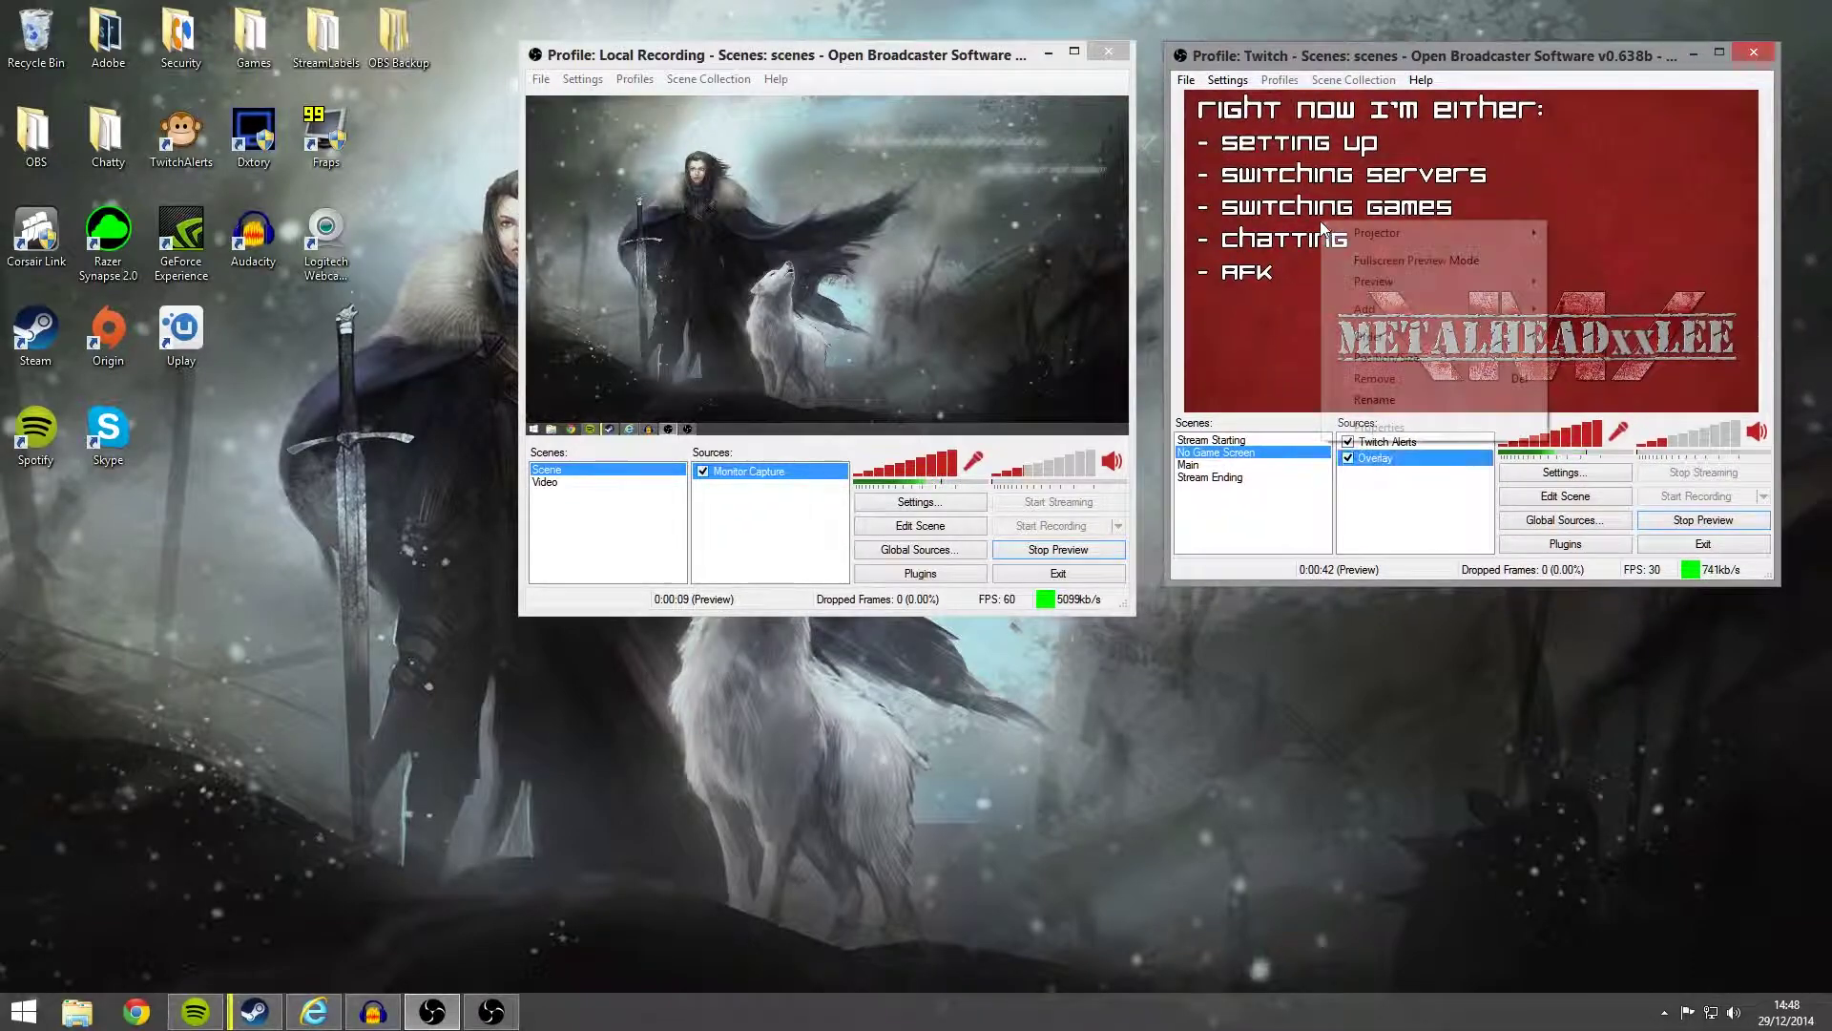
mouse_move(1412, 237)
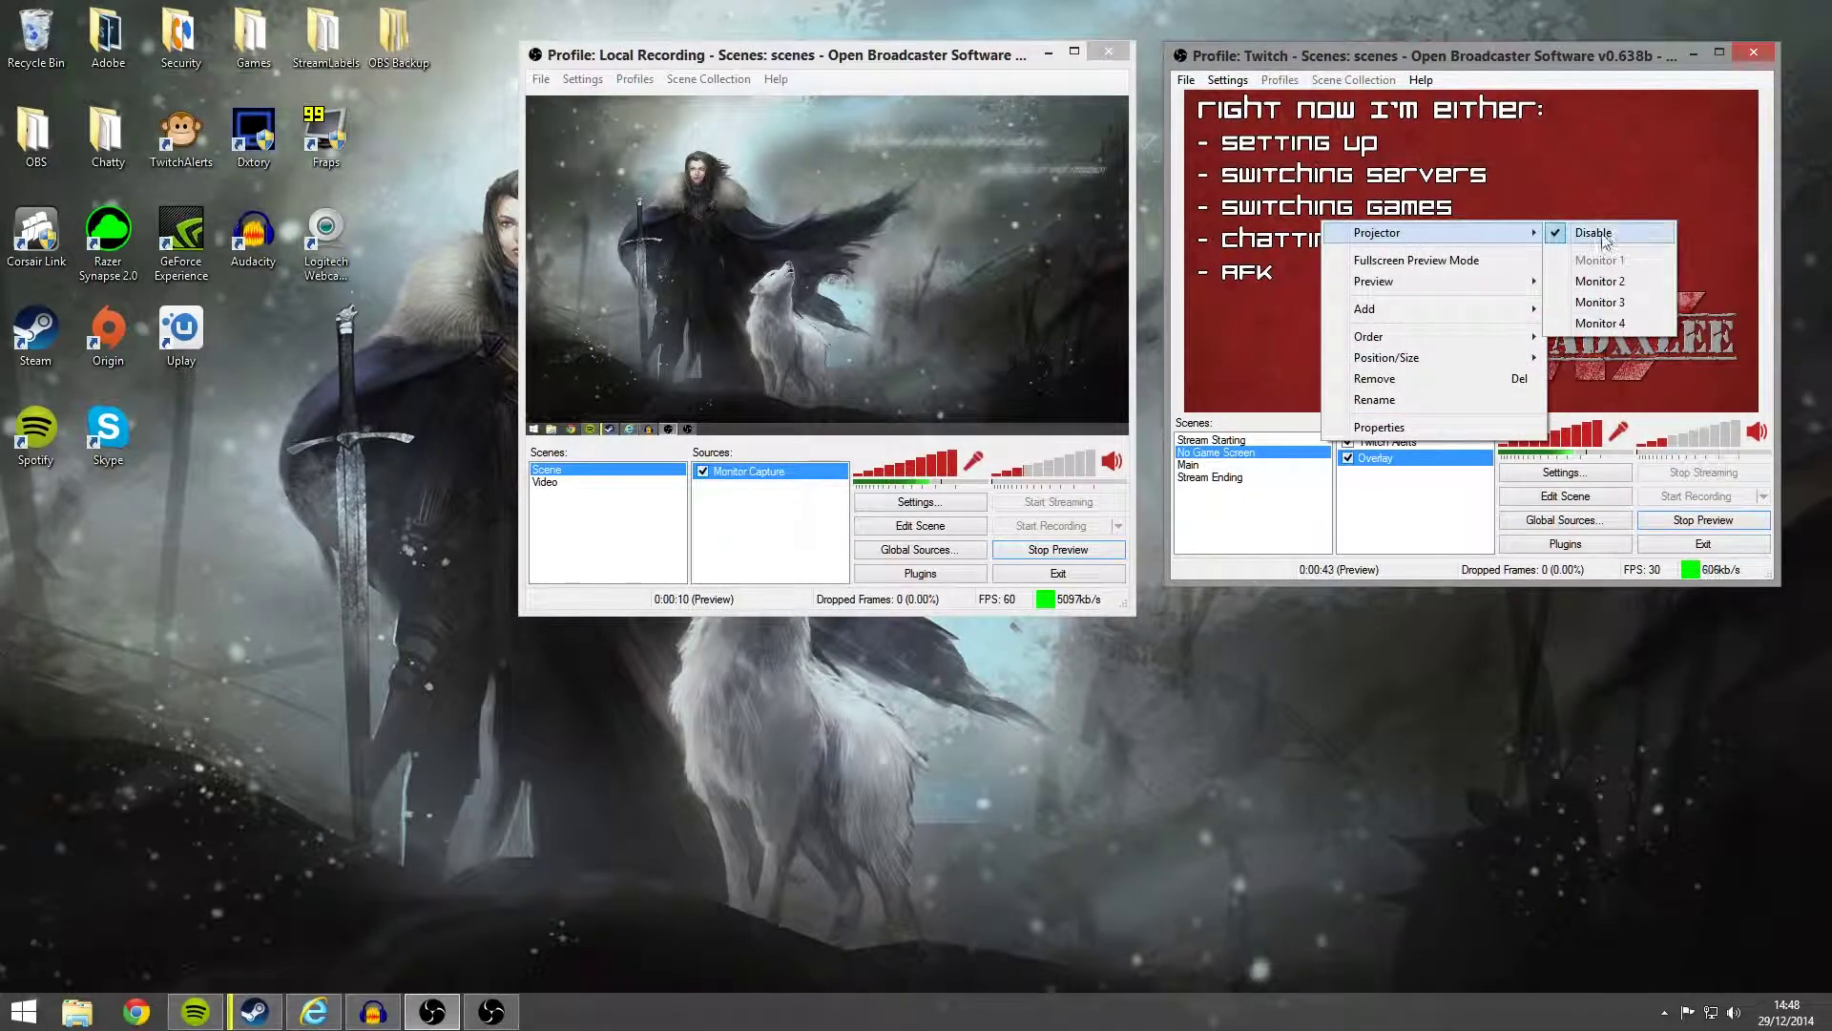
click(1613, 301)
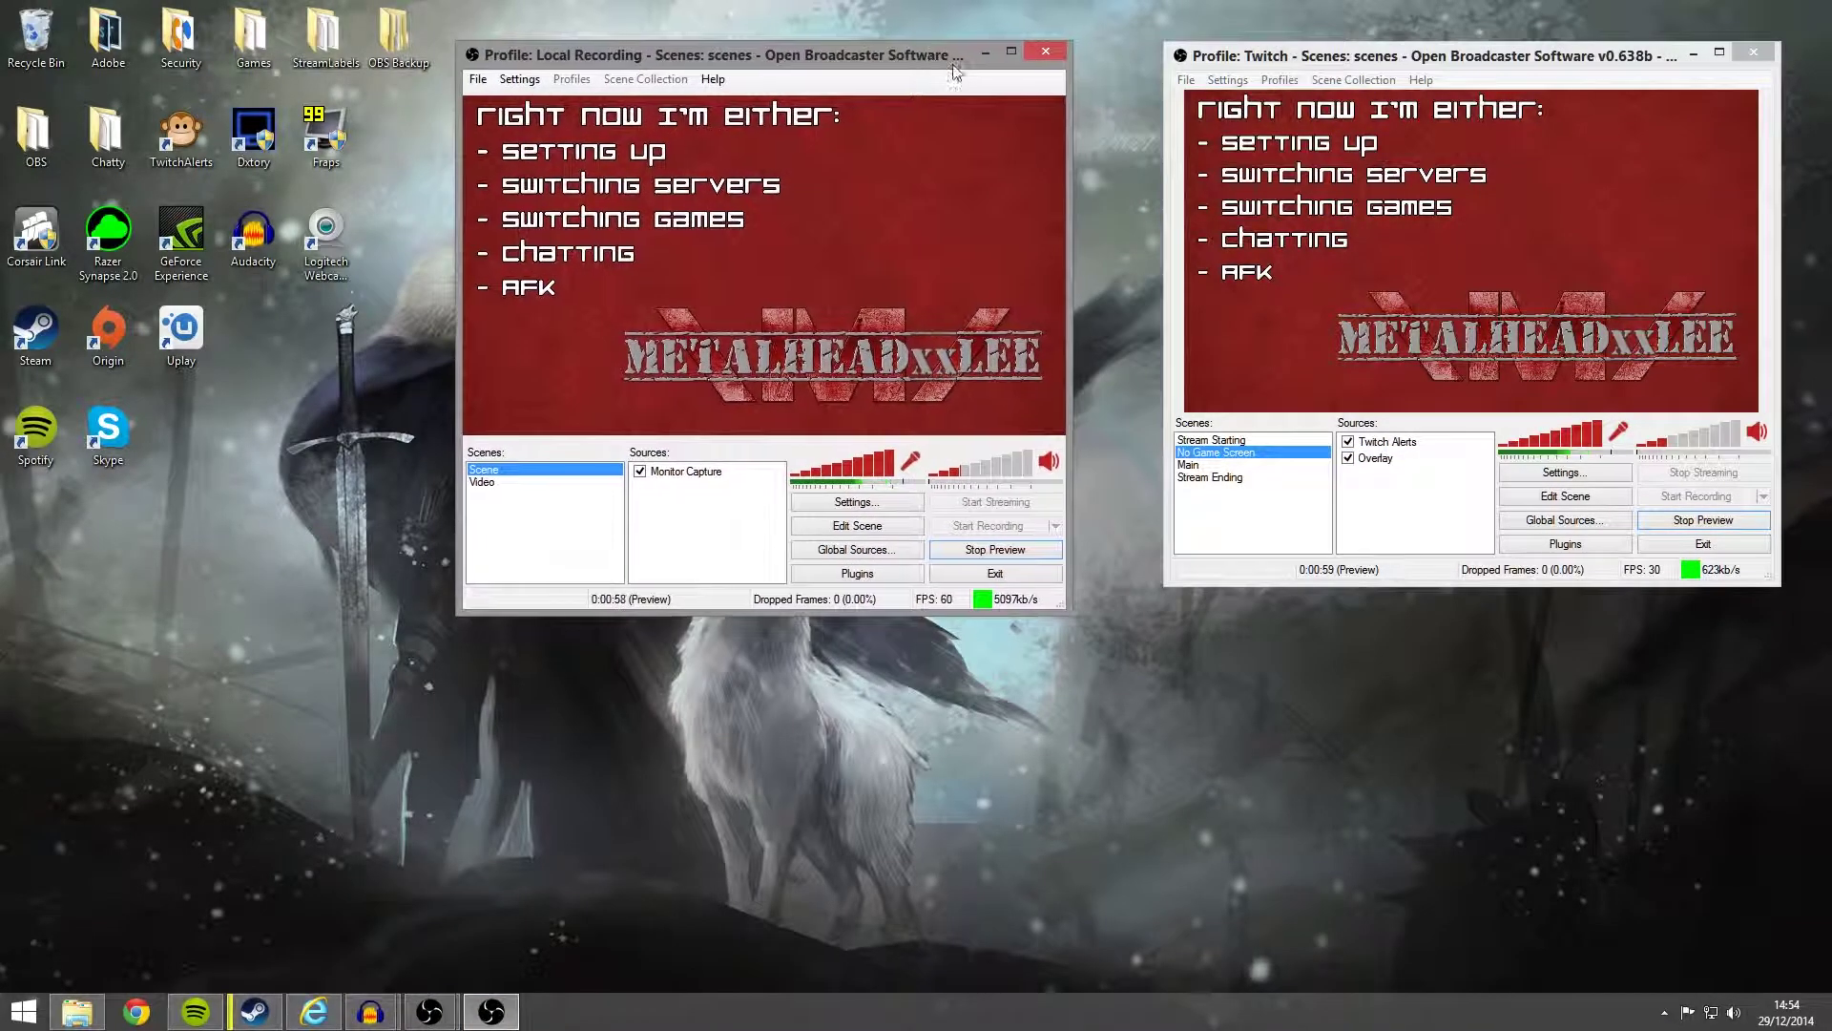
drag(1231, 57, 1176, 78)
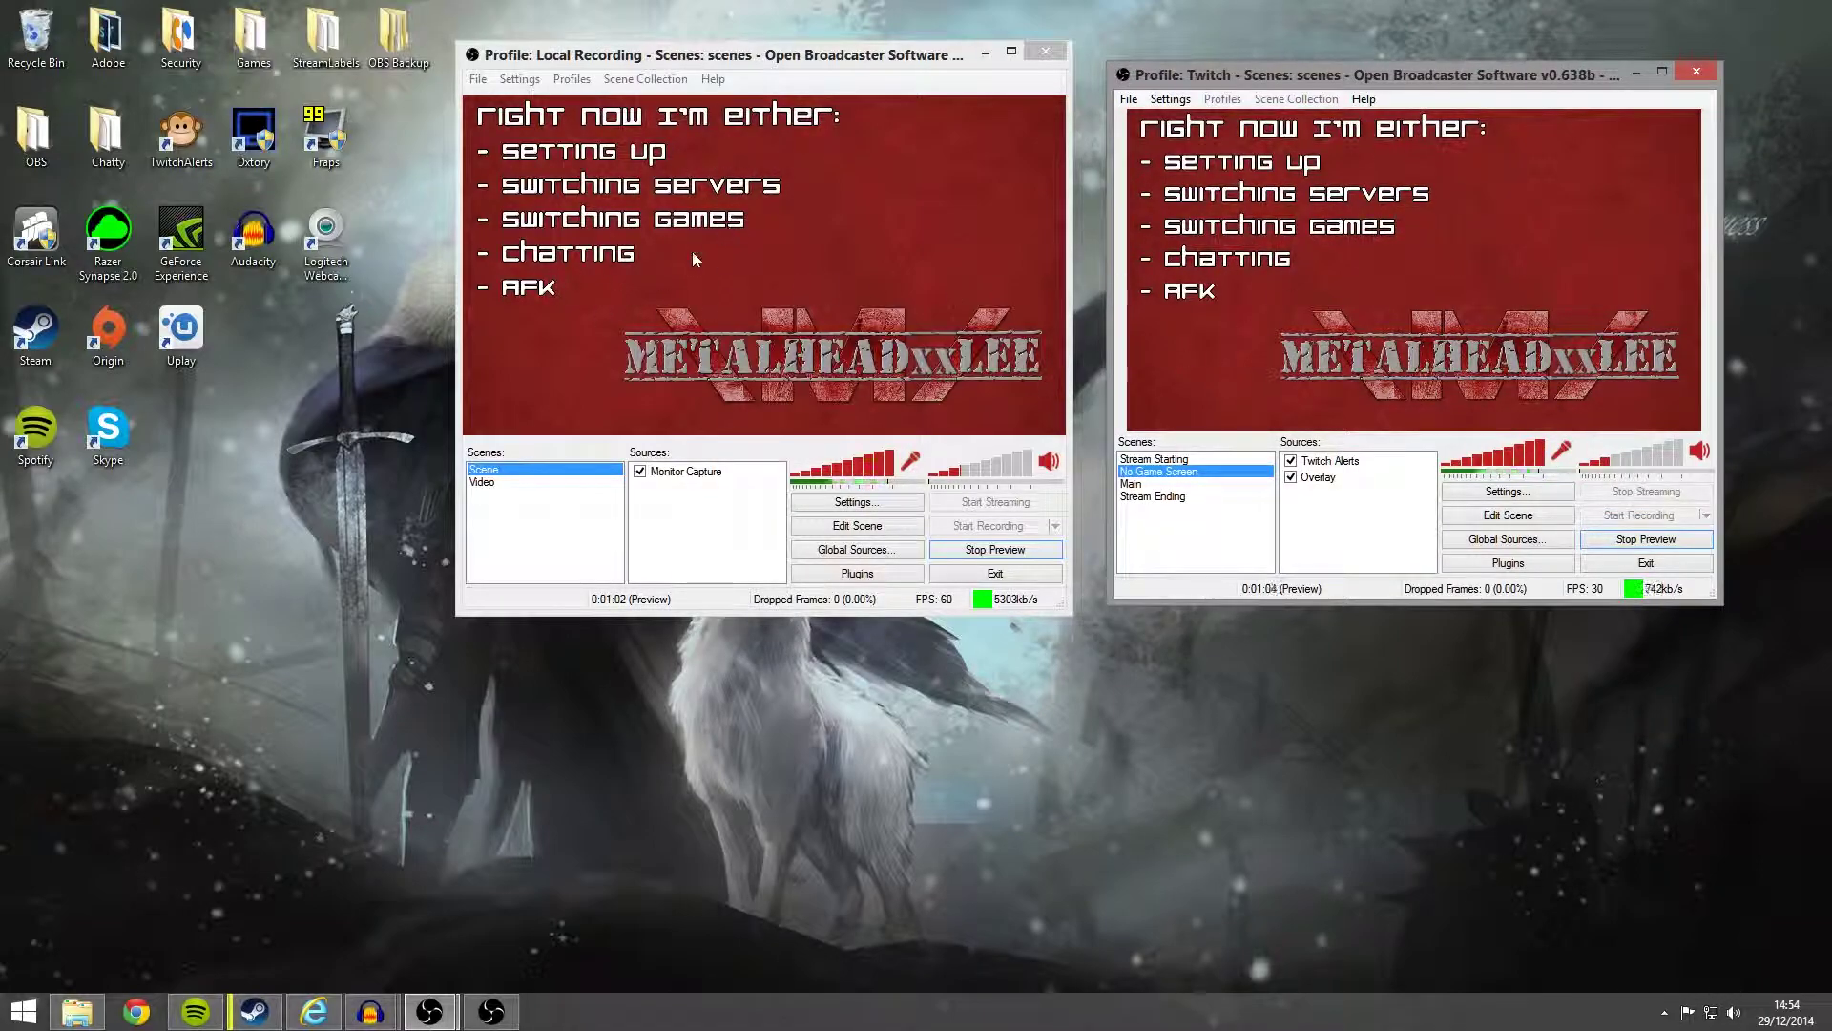
Cycle the Twitch scenes between Main, Stream Ending and No Game Screen, finishing on Main
click(1133, 484)
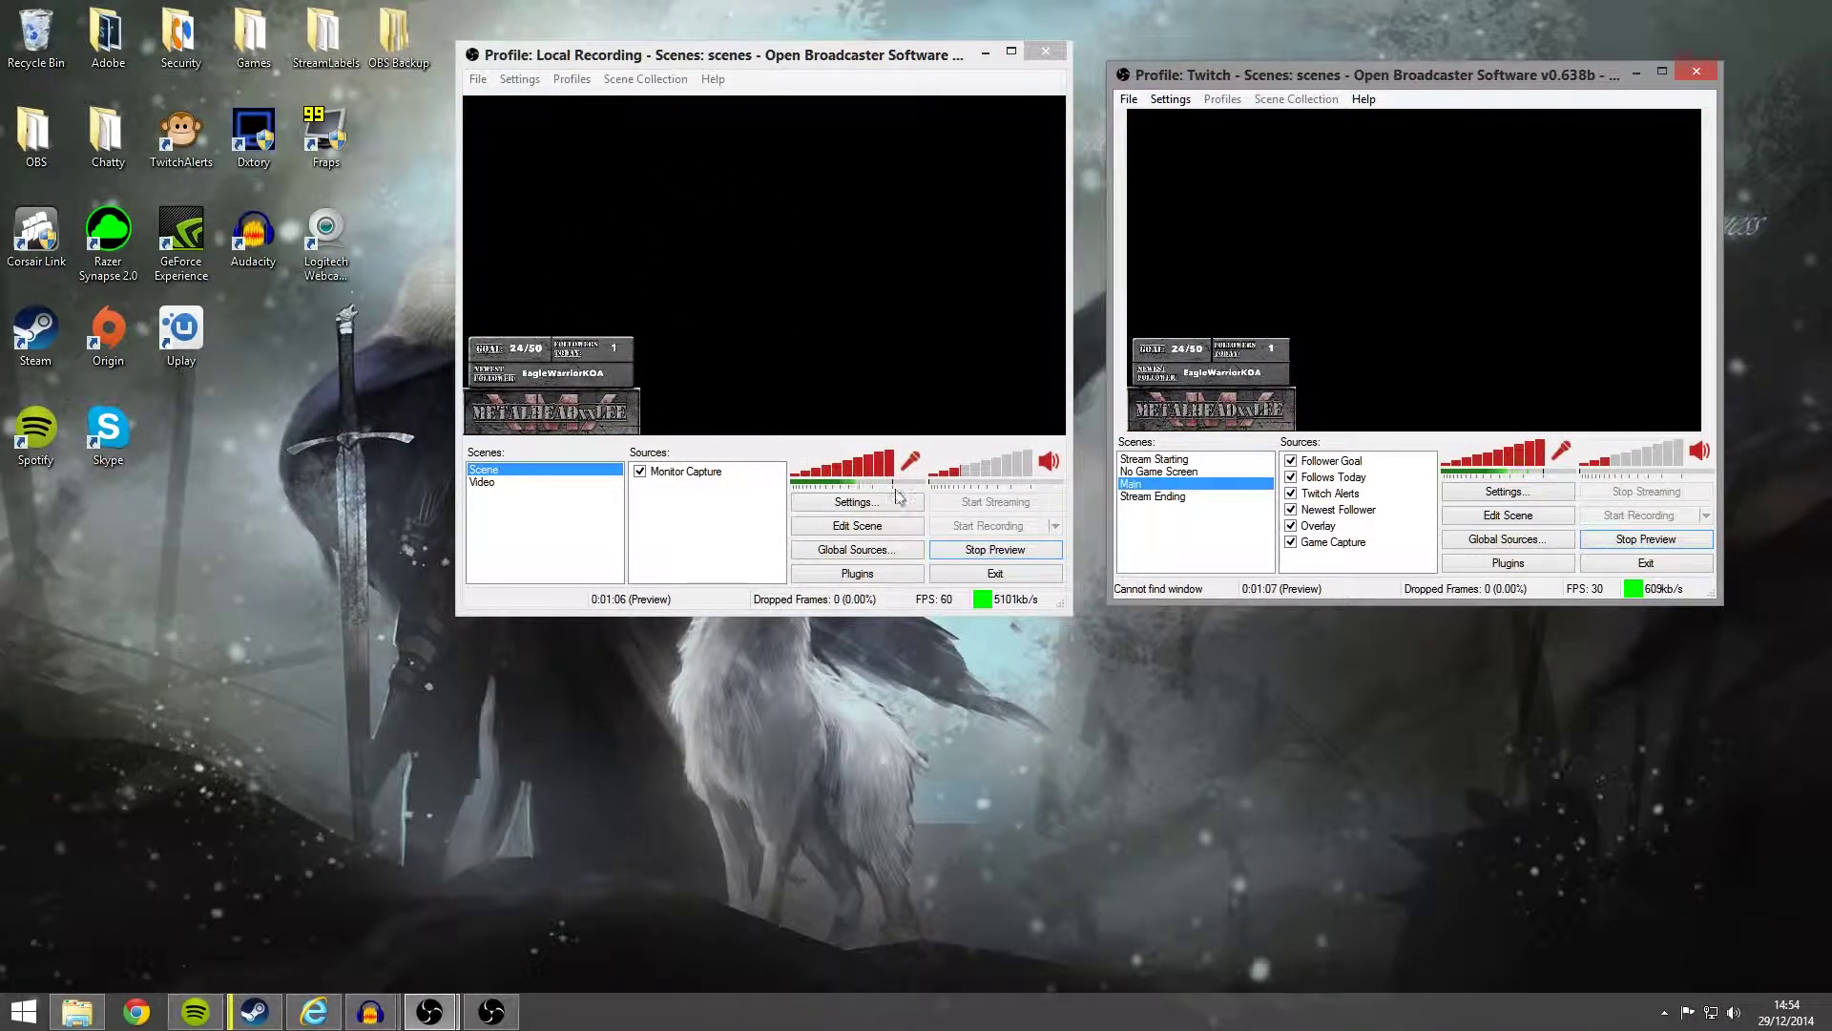
click(1159, 497)
click(1166, 471)
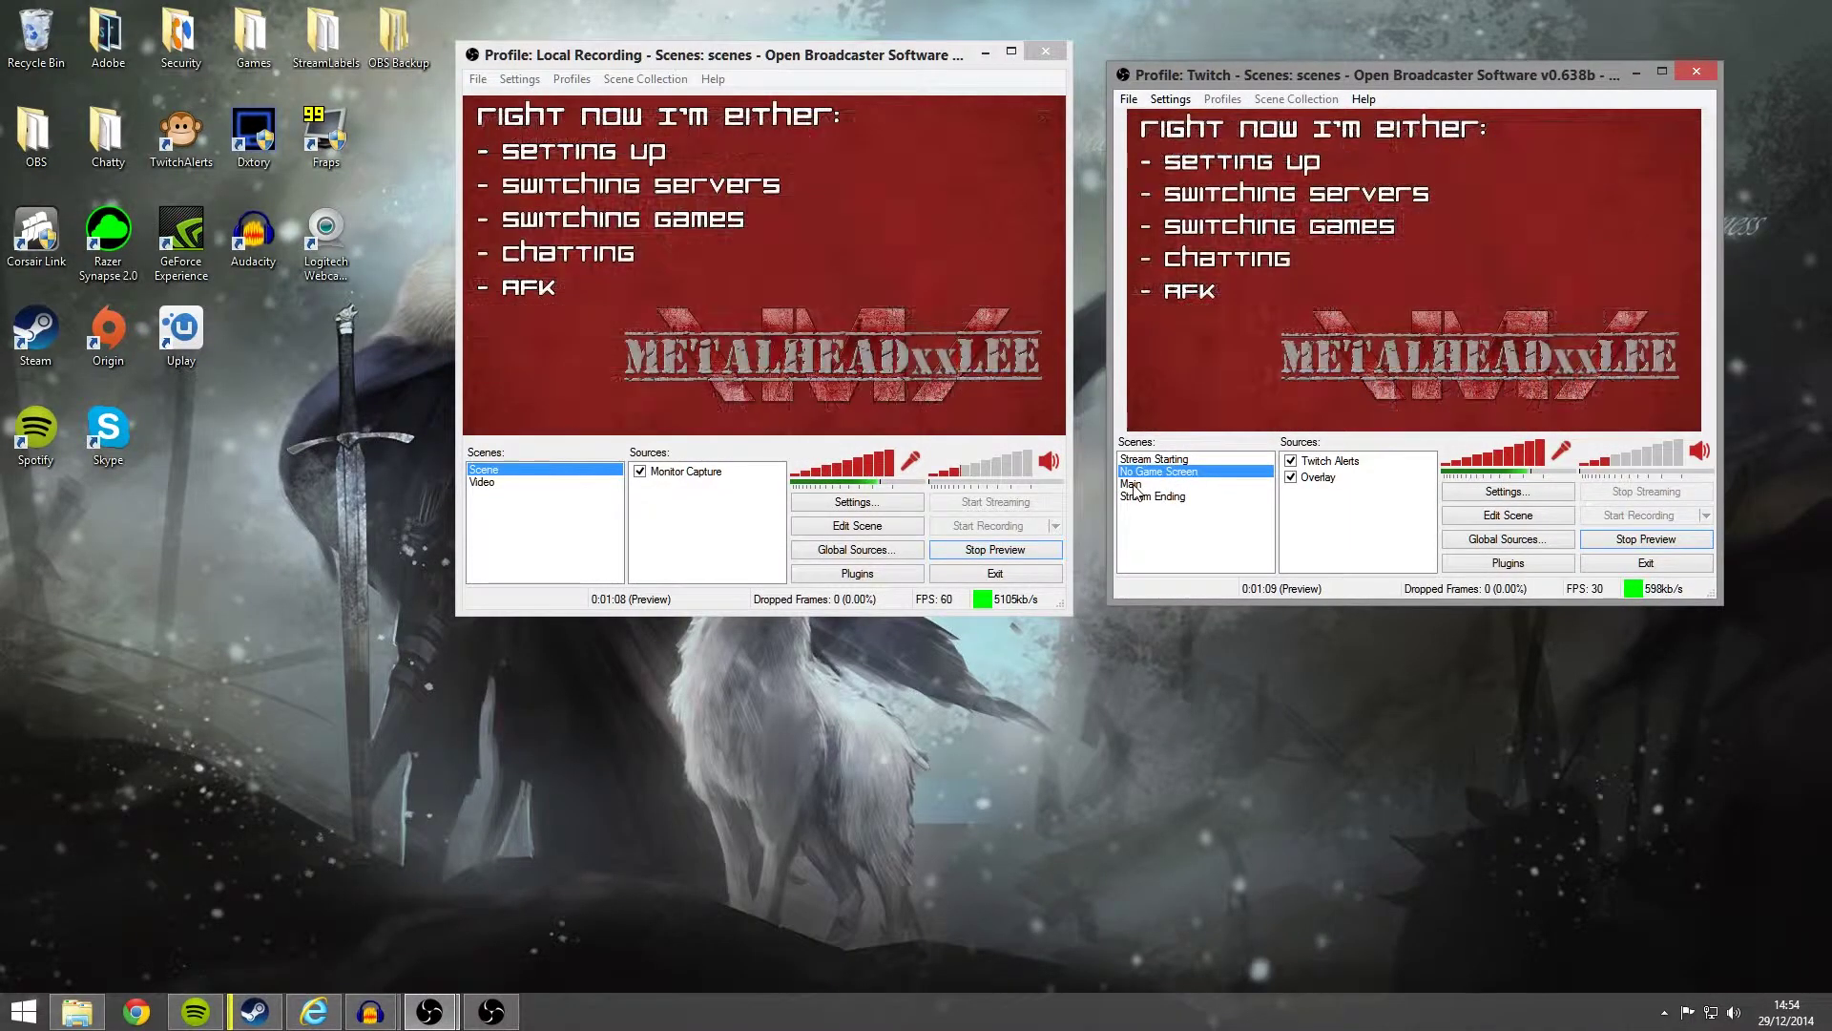
click(1134, 484)
click(1155, 496)
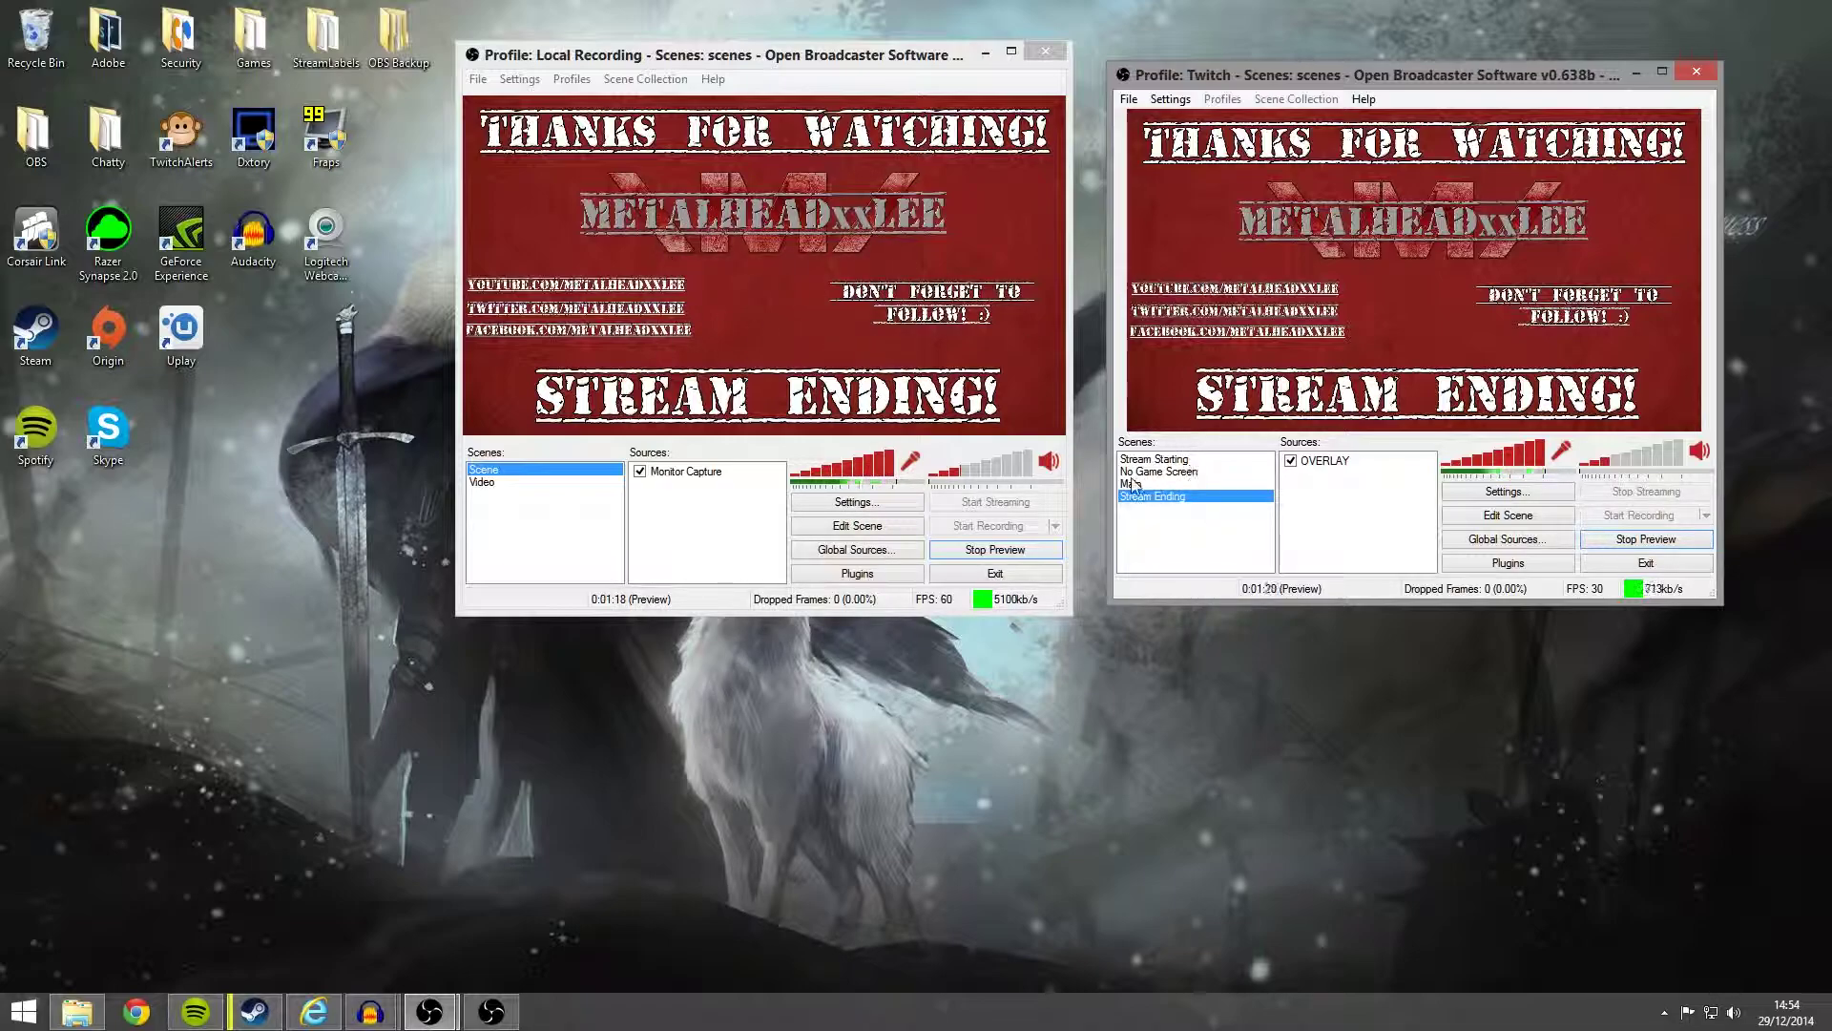
click(1162, 483)
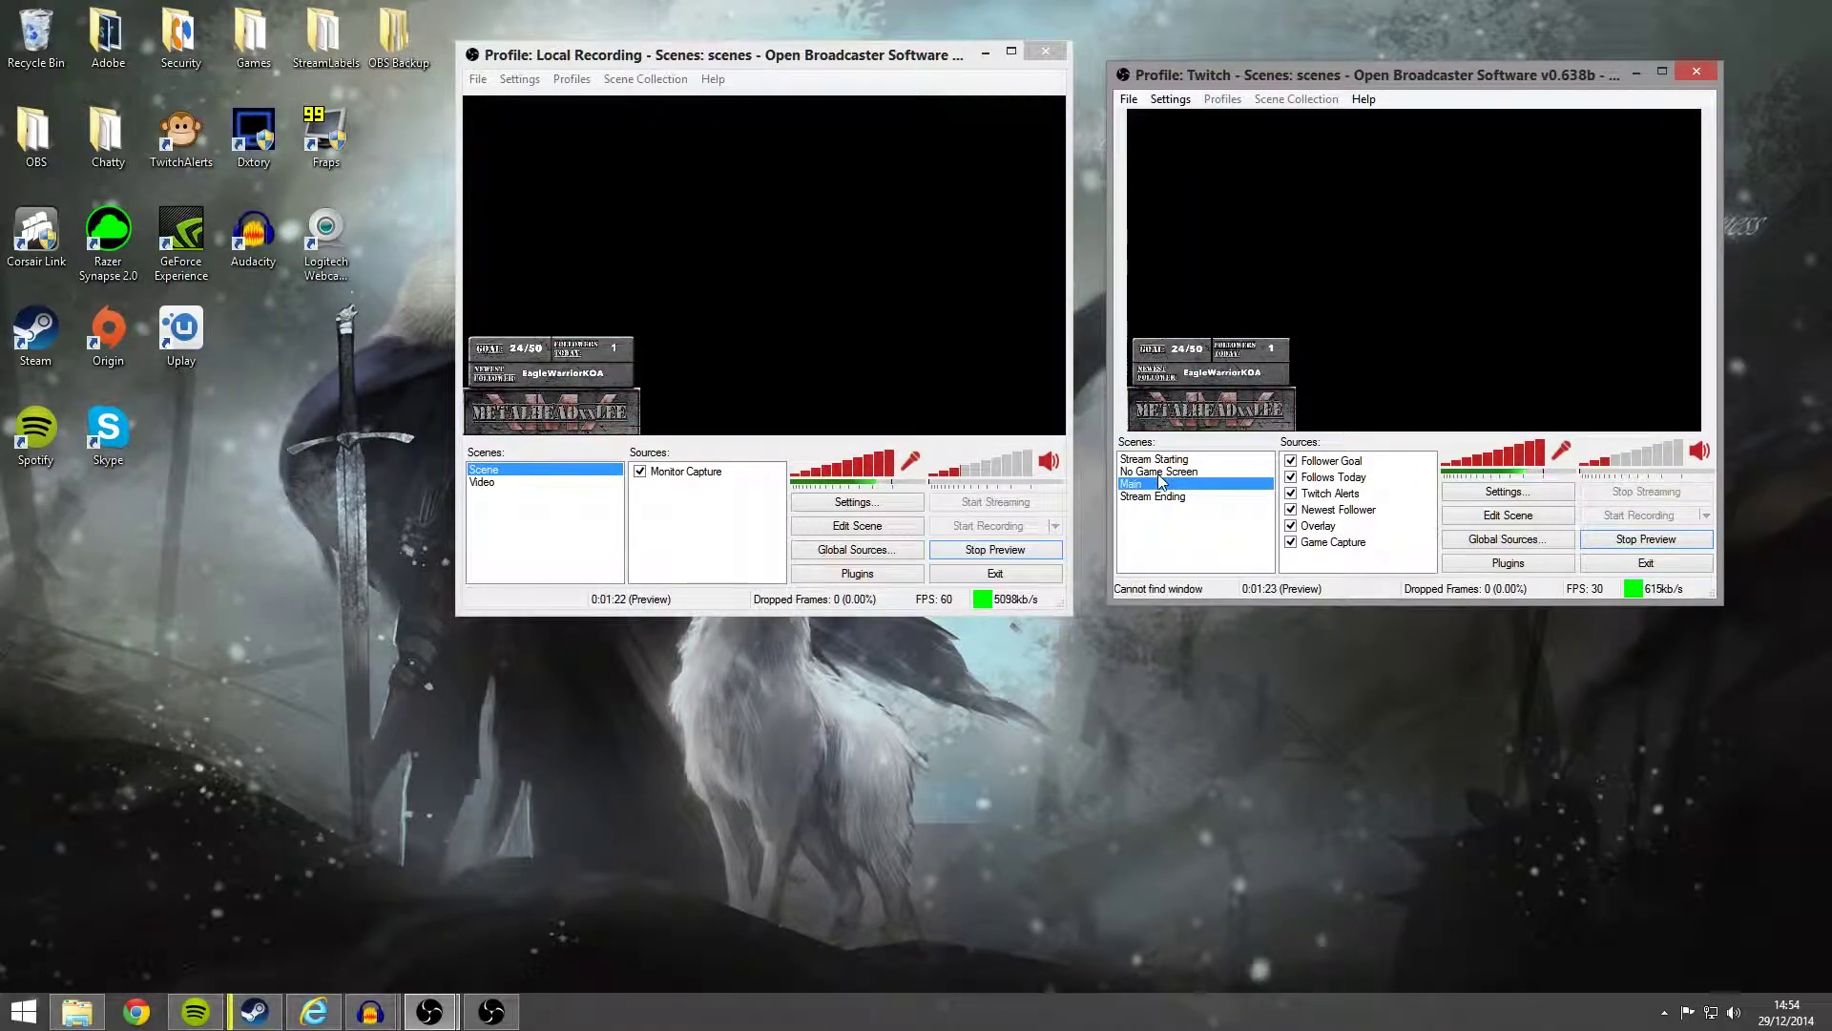
click(1160, 472)
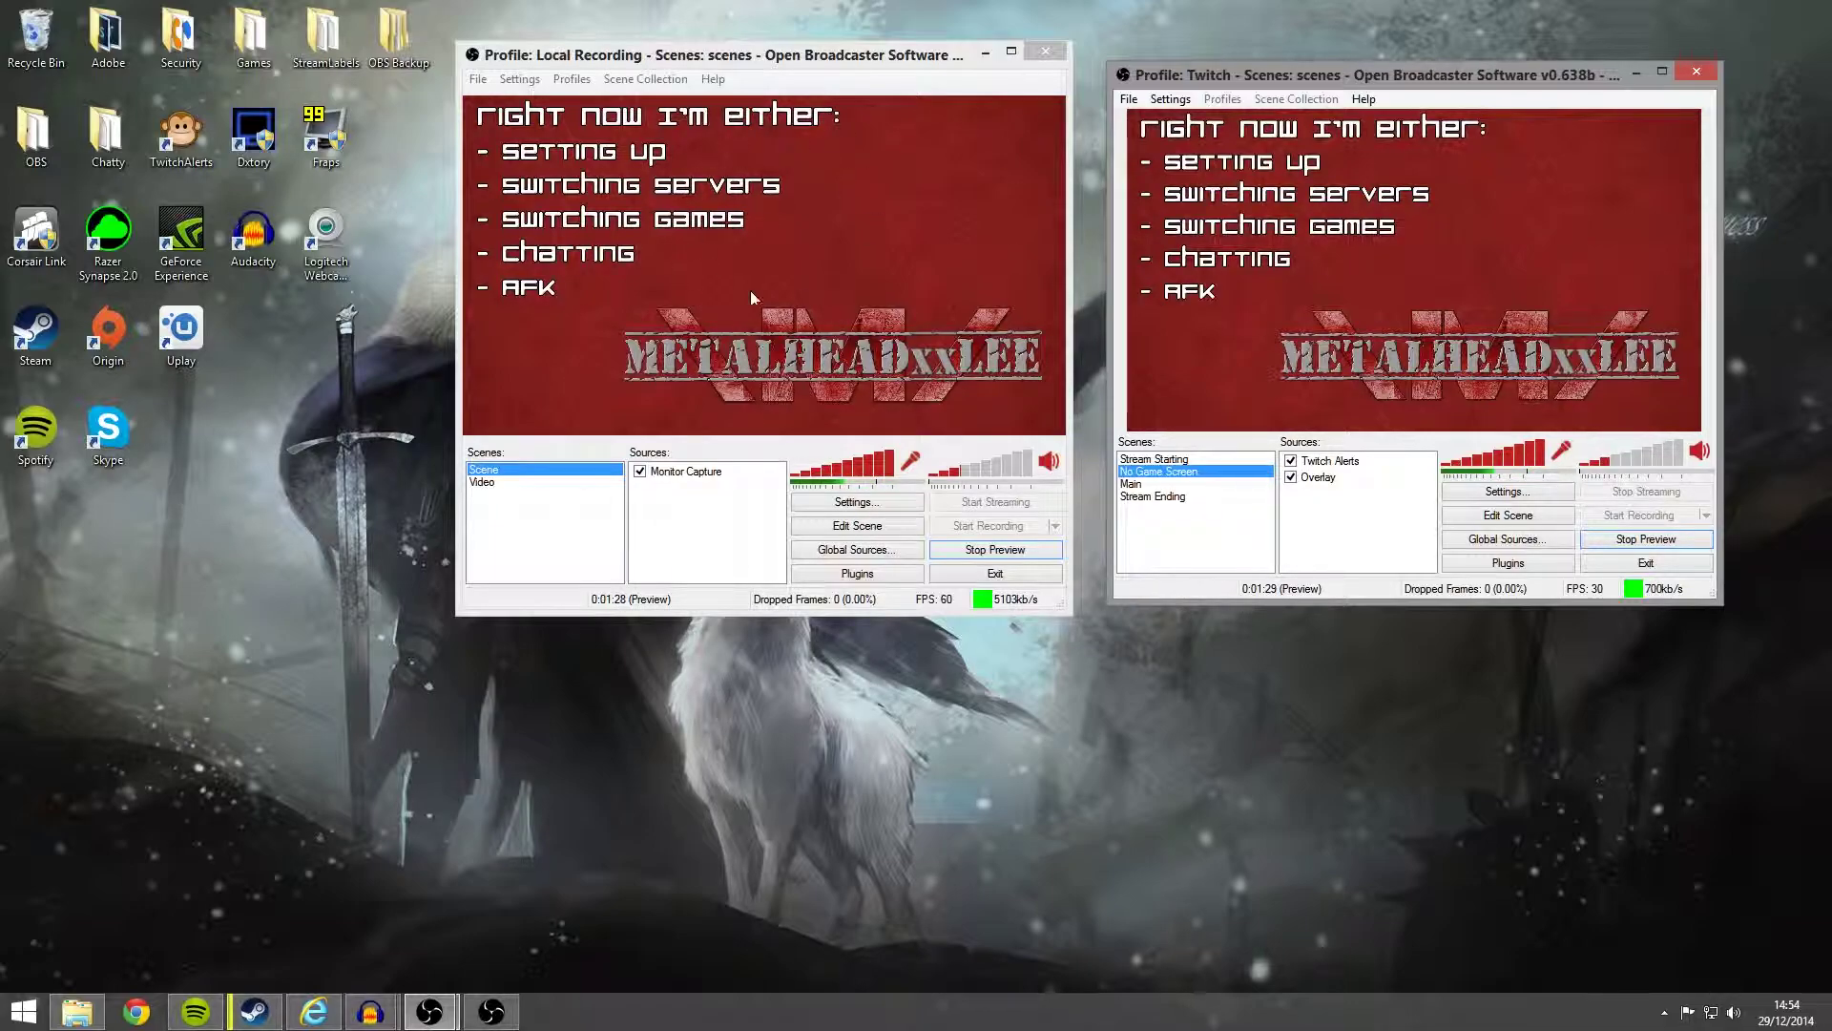
drag(783, 52, 782, 66)
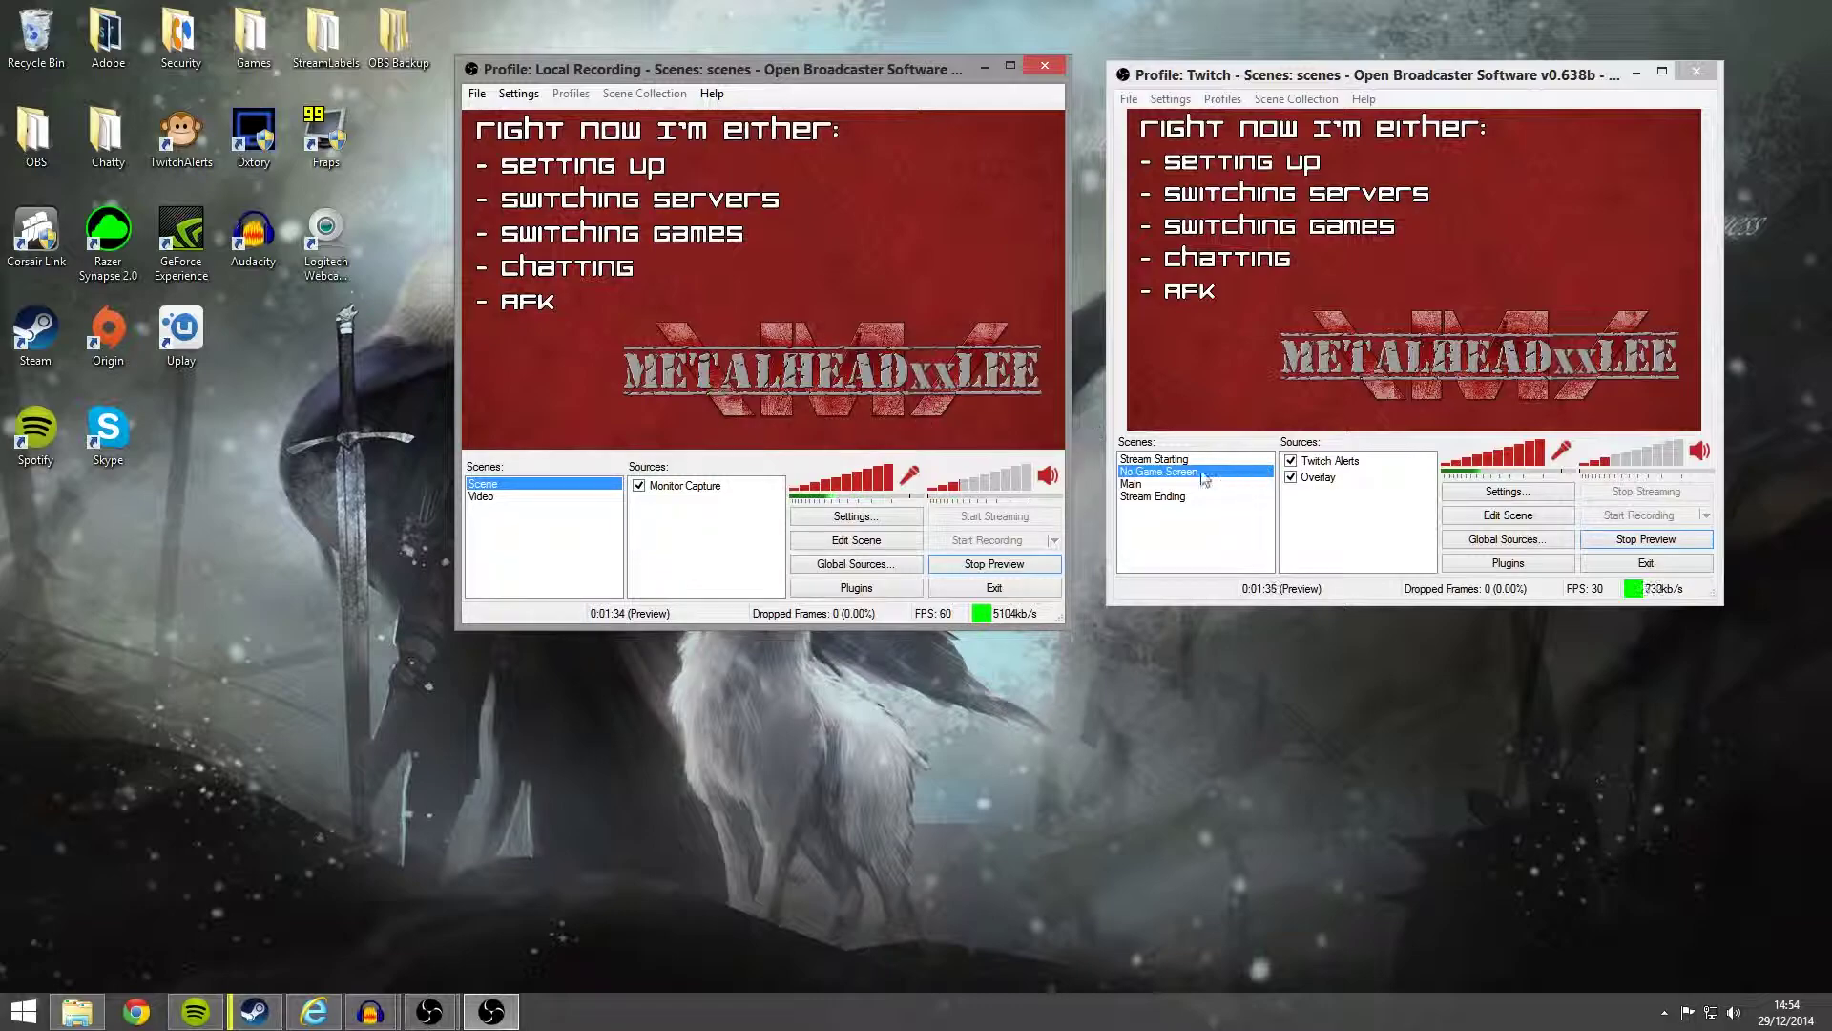
click(1157, 484)
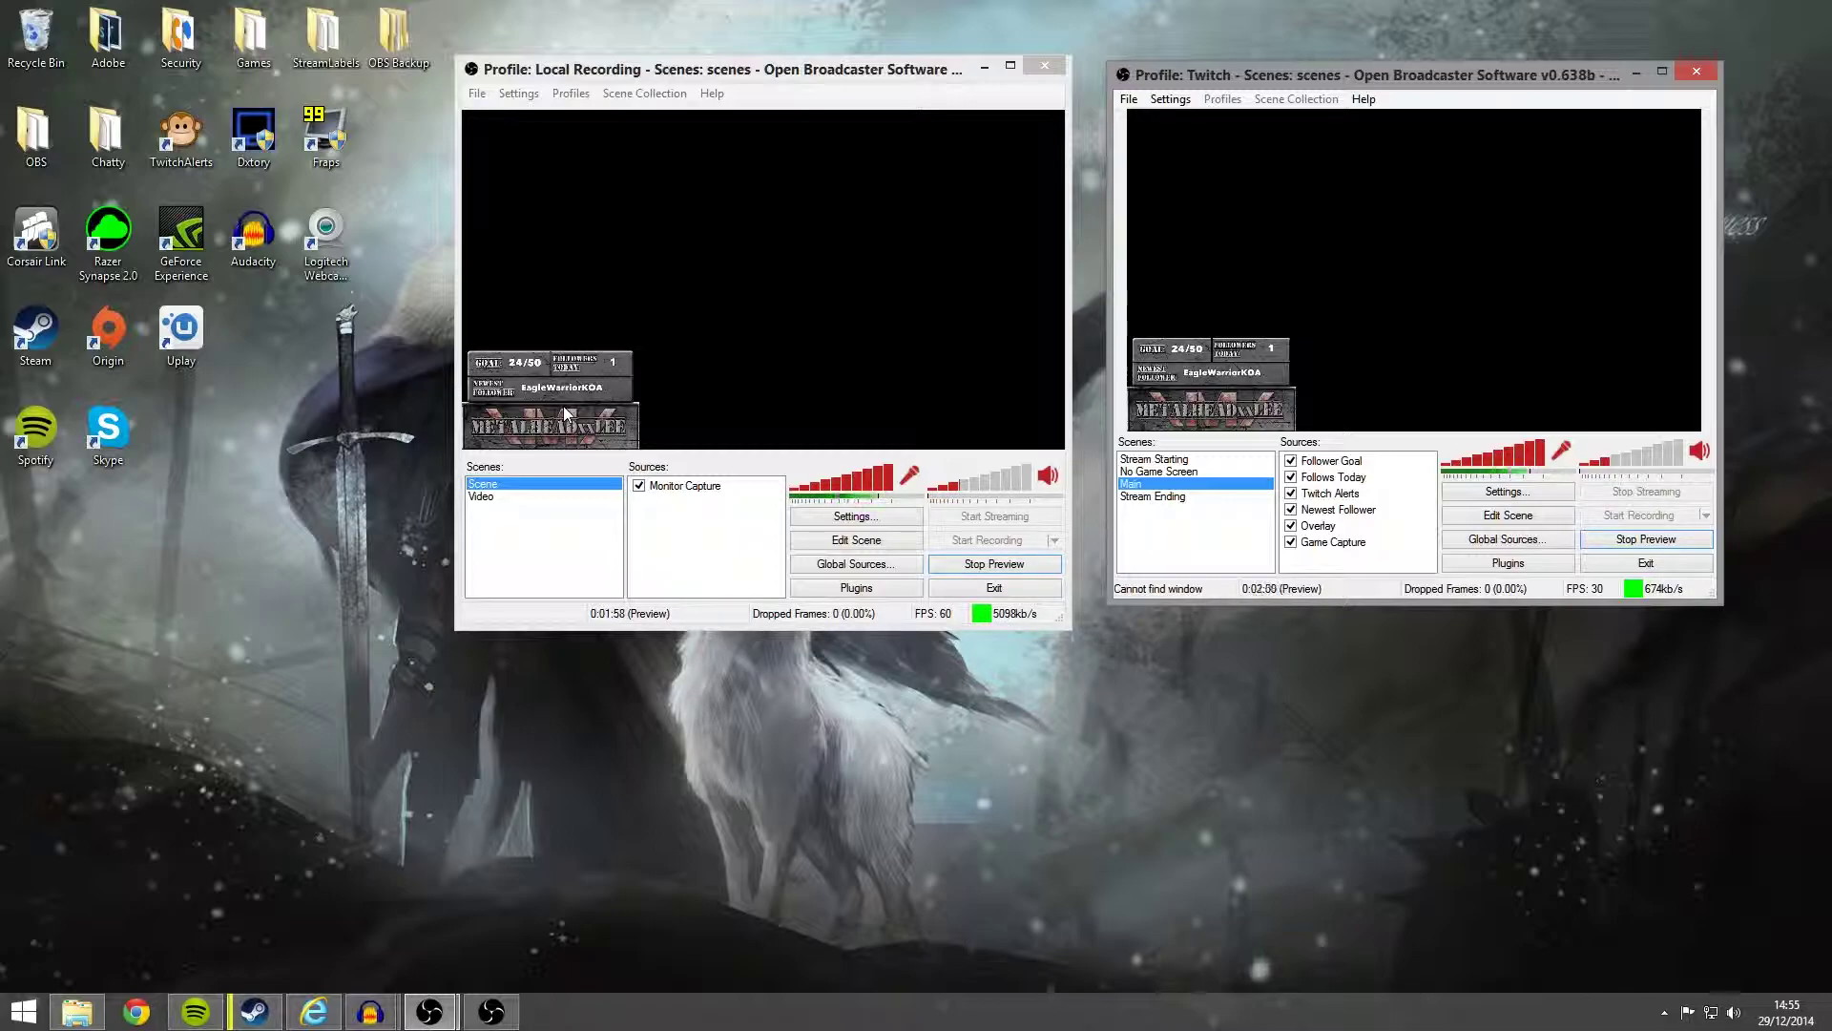
Select No Game Screen in the Twitch instance's Scenes list
click(1159, 471)
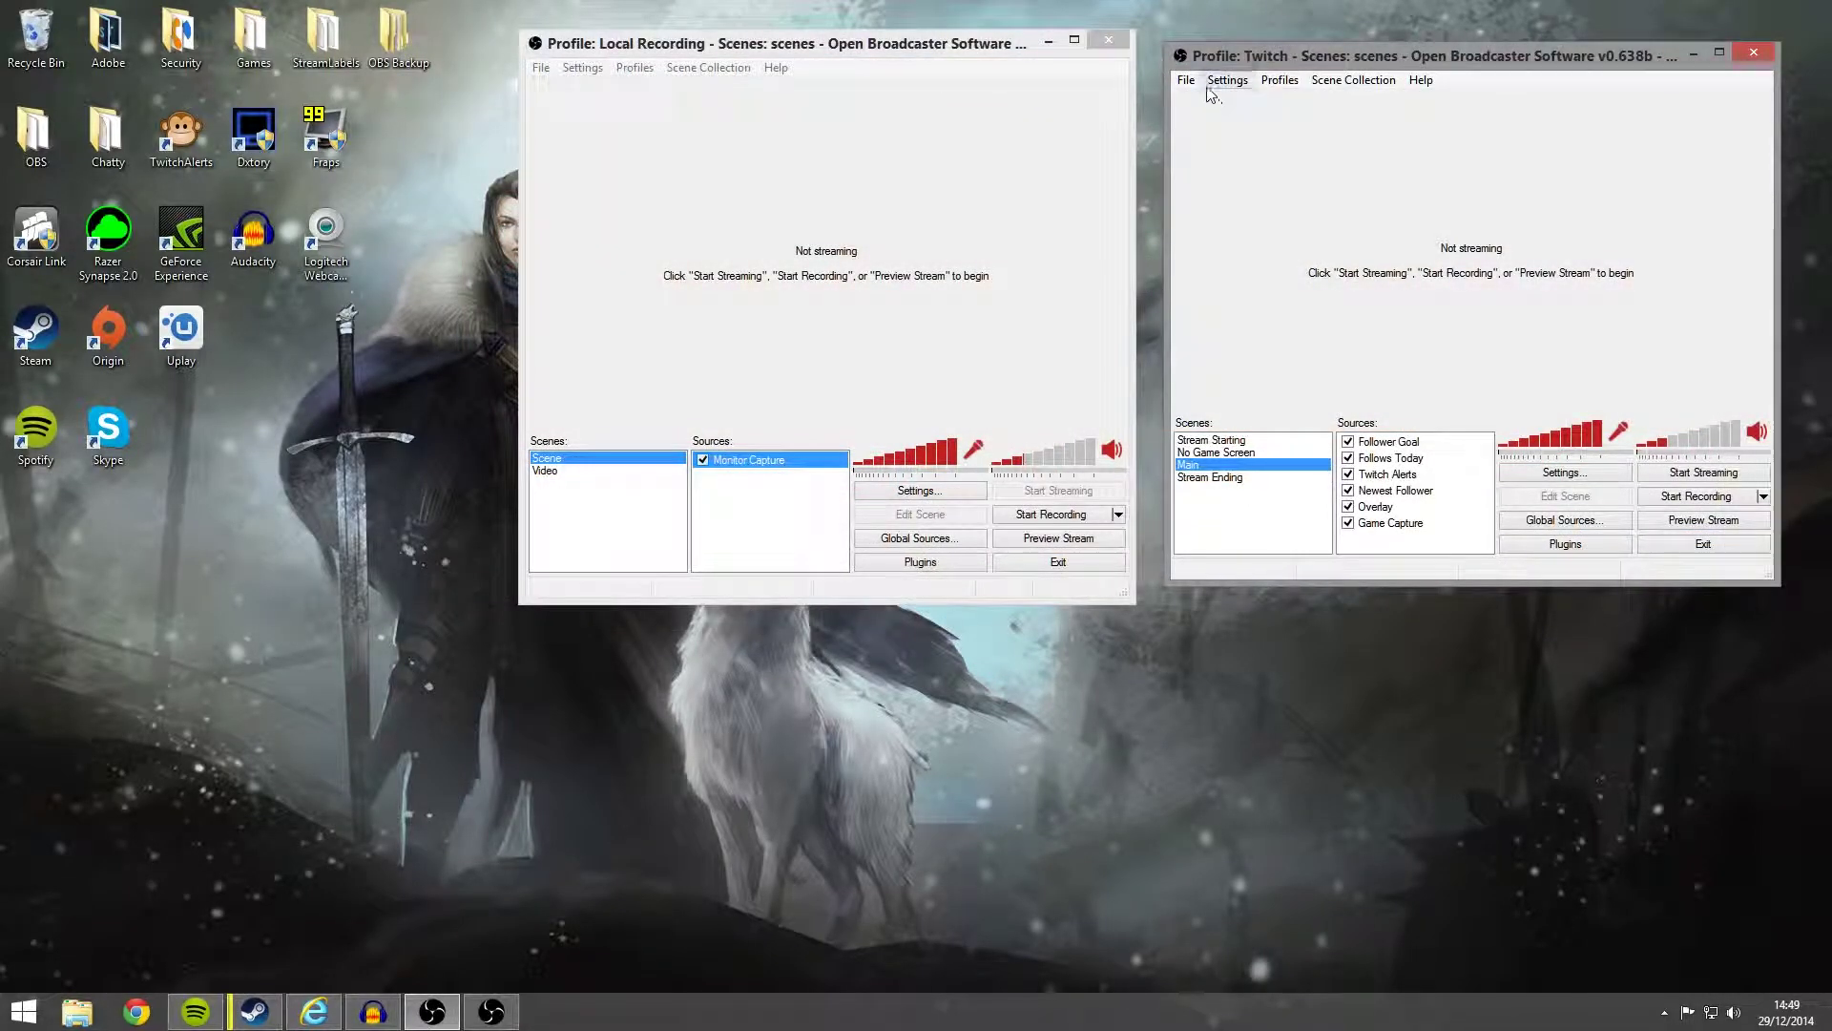
click(1224, 80)
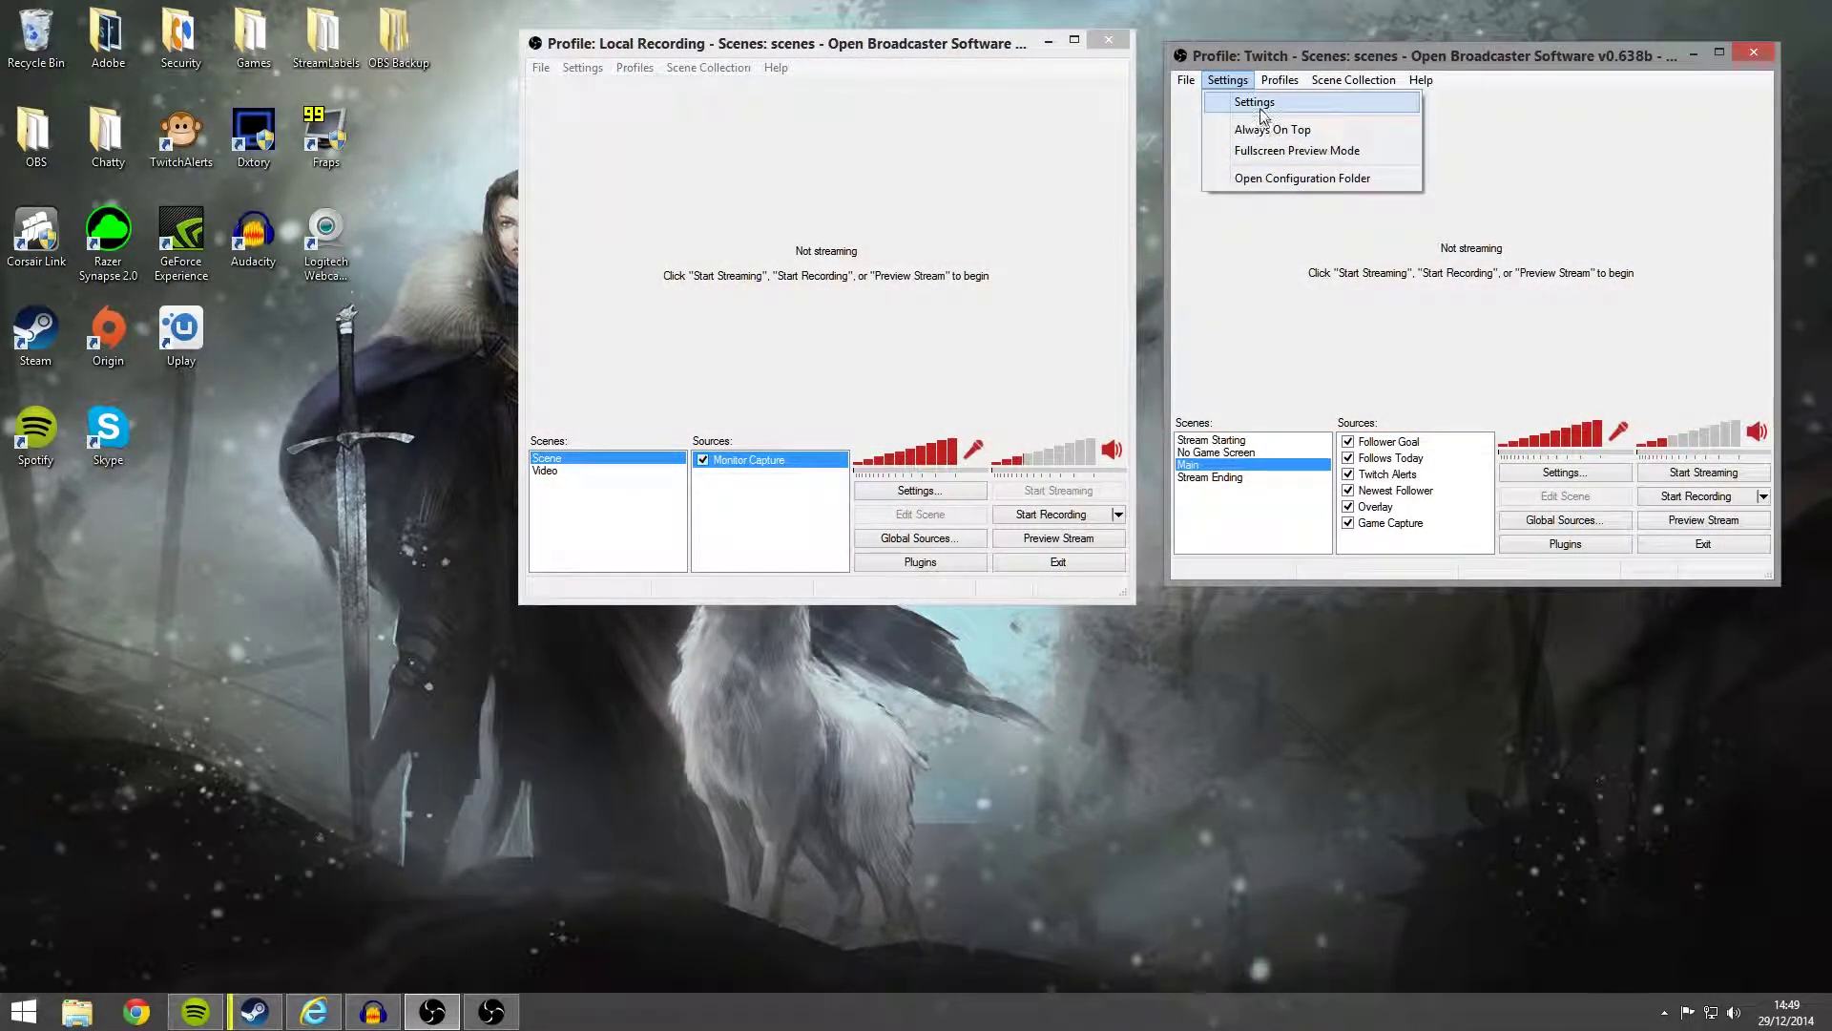
click(1262, 103)
drag(903, 163, 1052, 109)
click(714, 157)
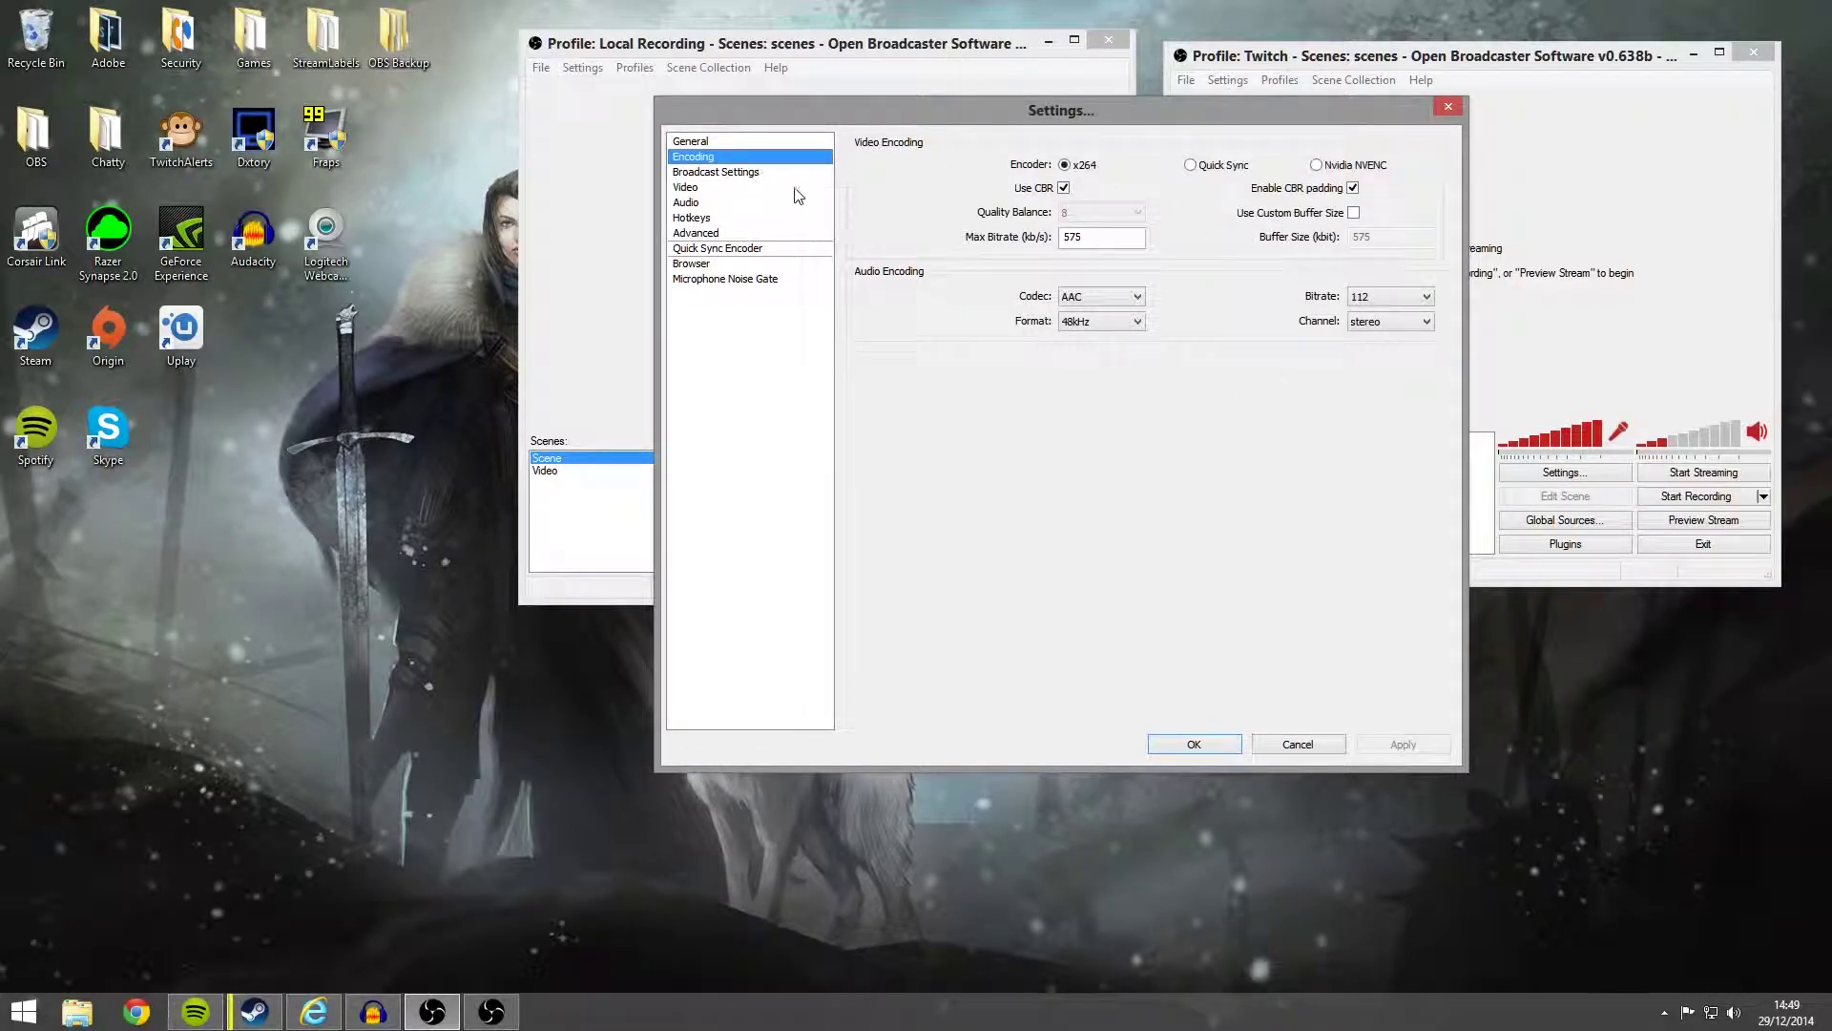
mouse_move(1045, 245)
click(730, 173)
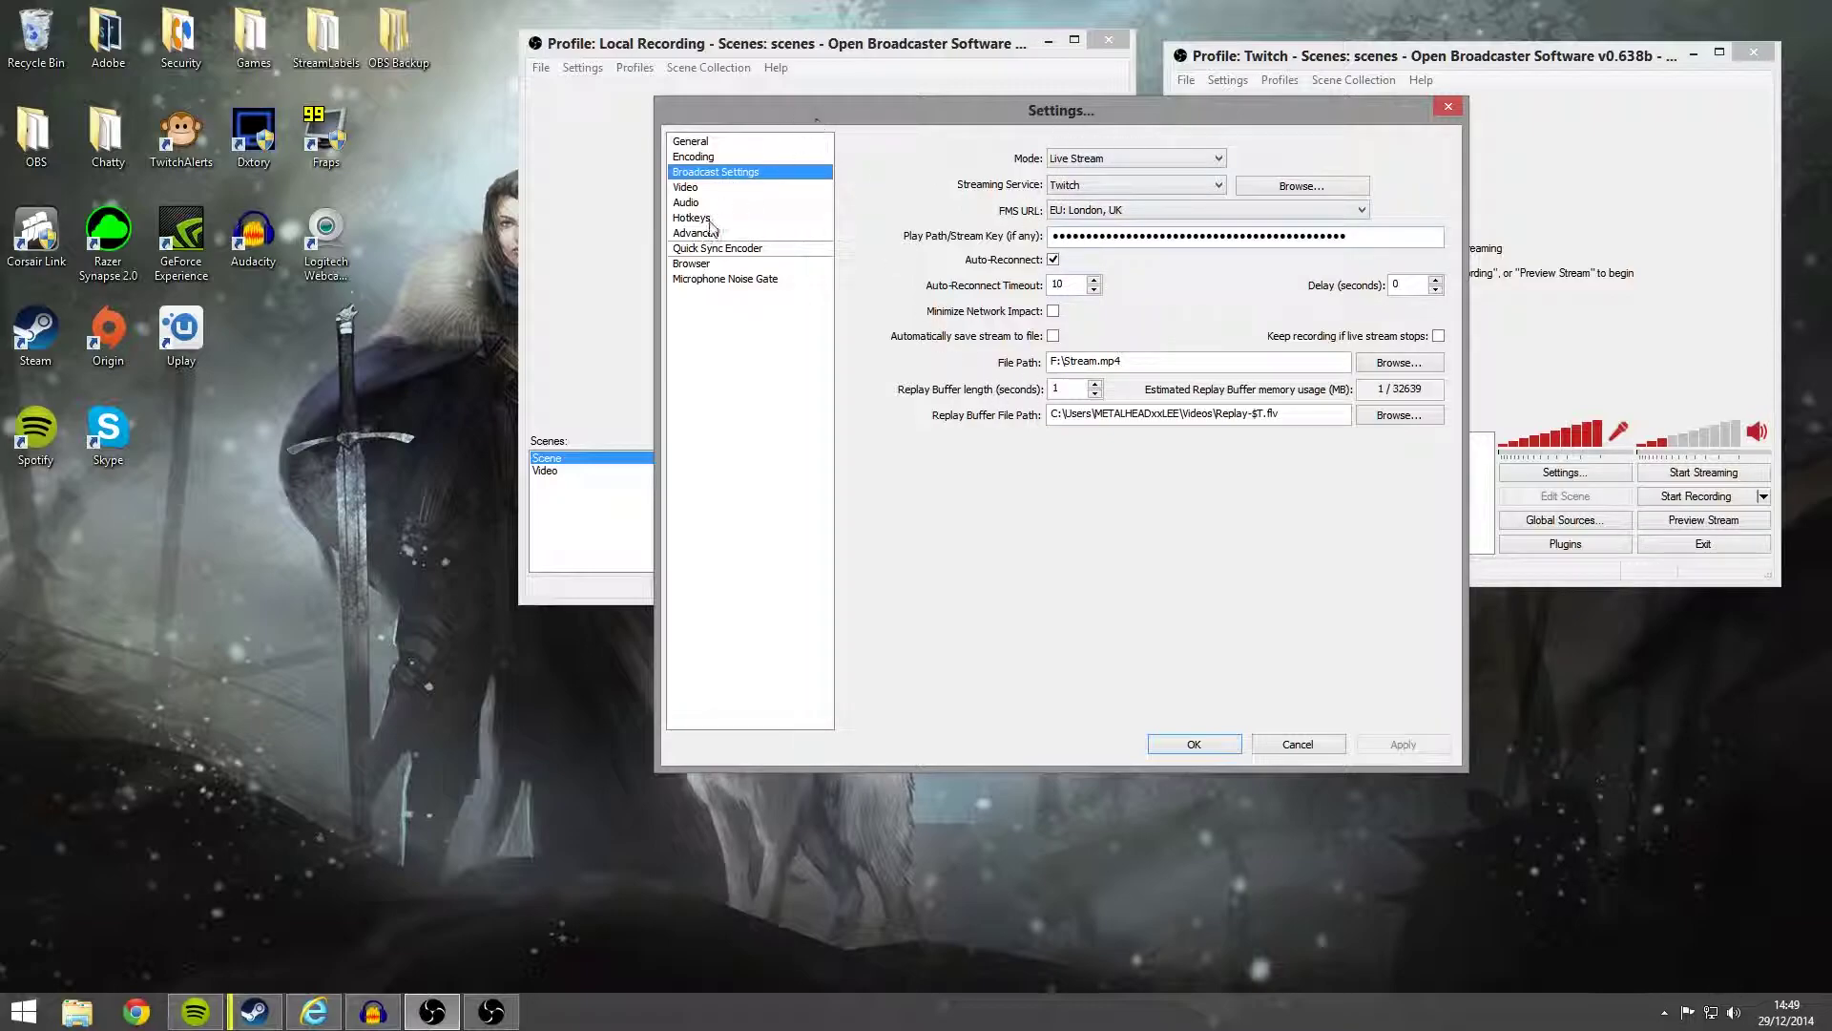
click(701, 187)
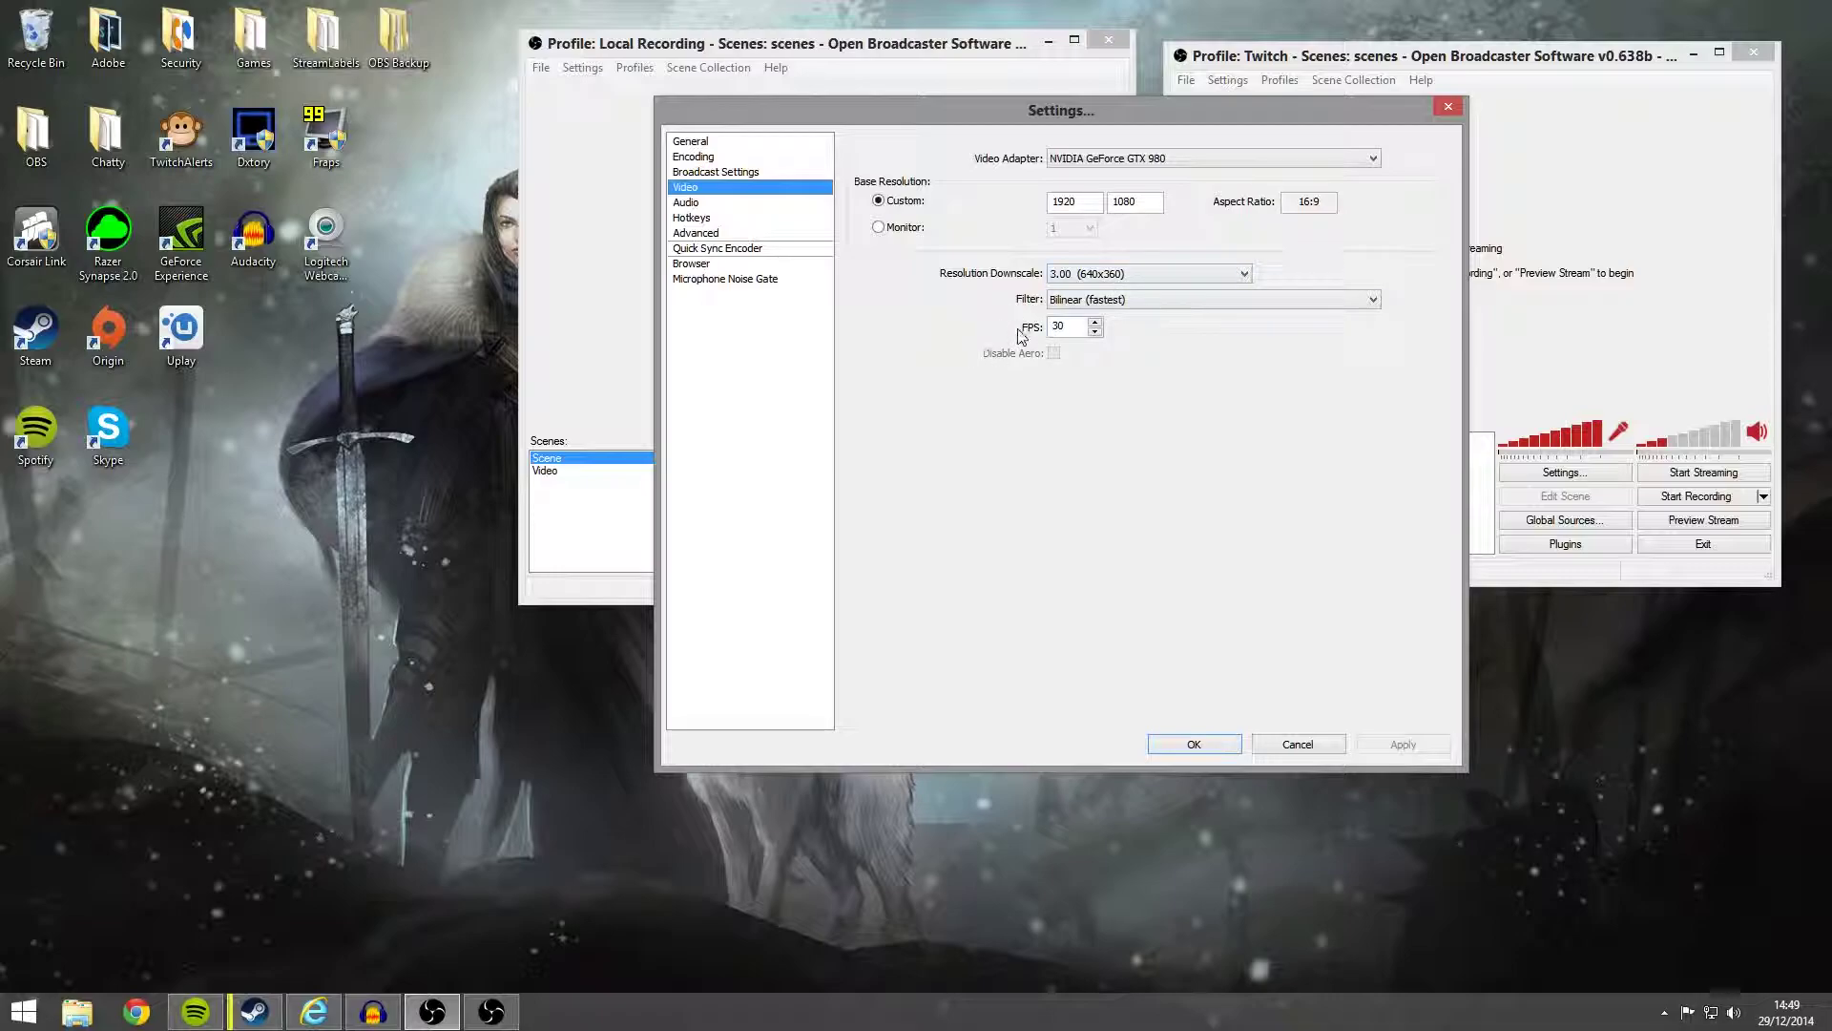
click(704, 204)
click(705, 217)
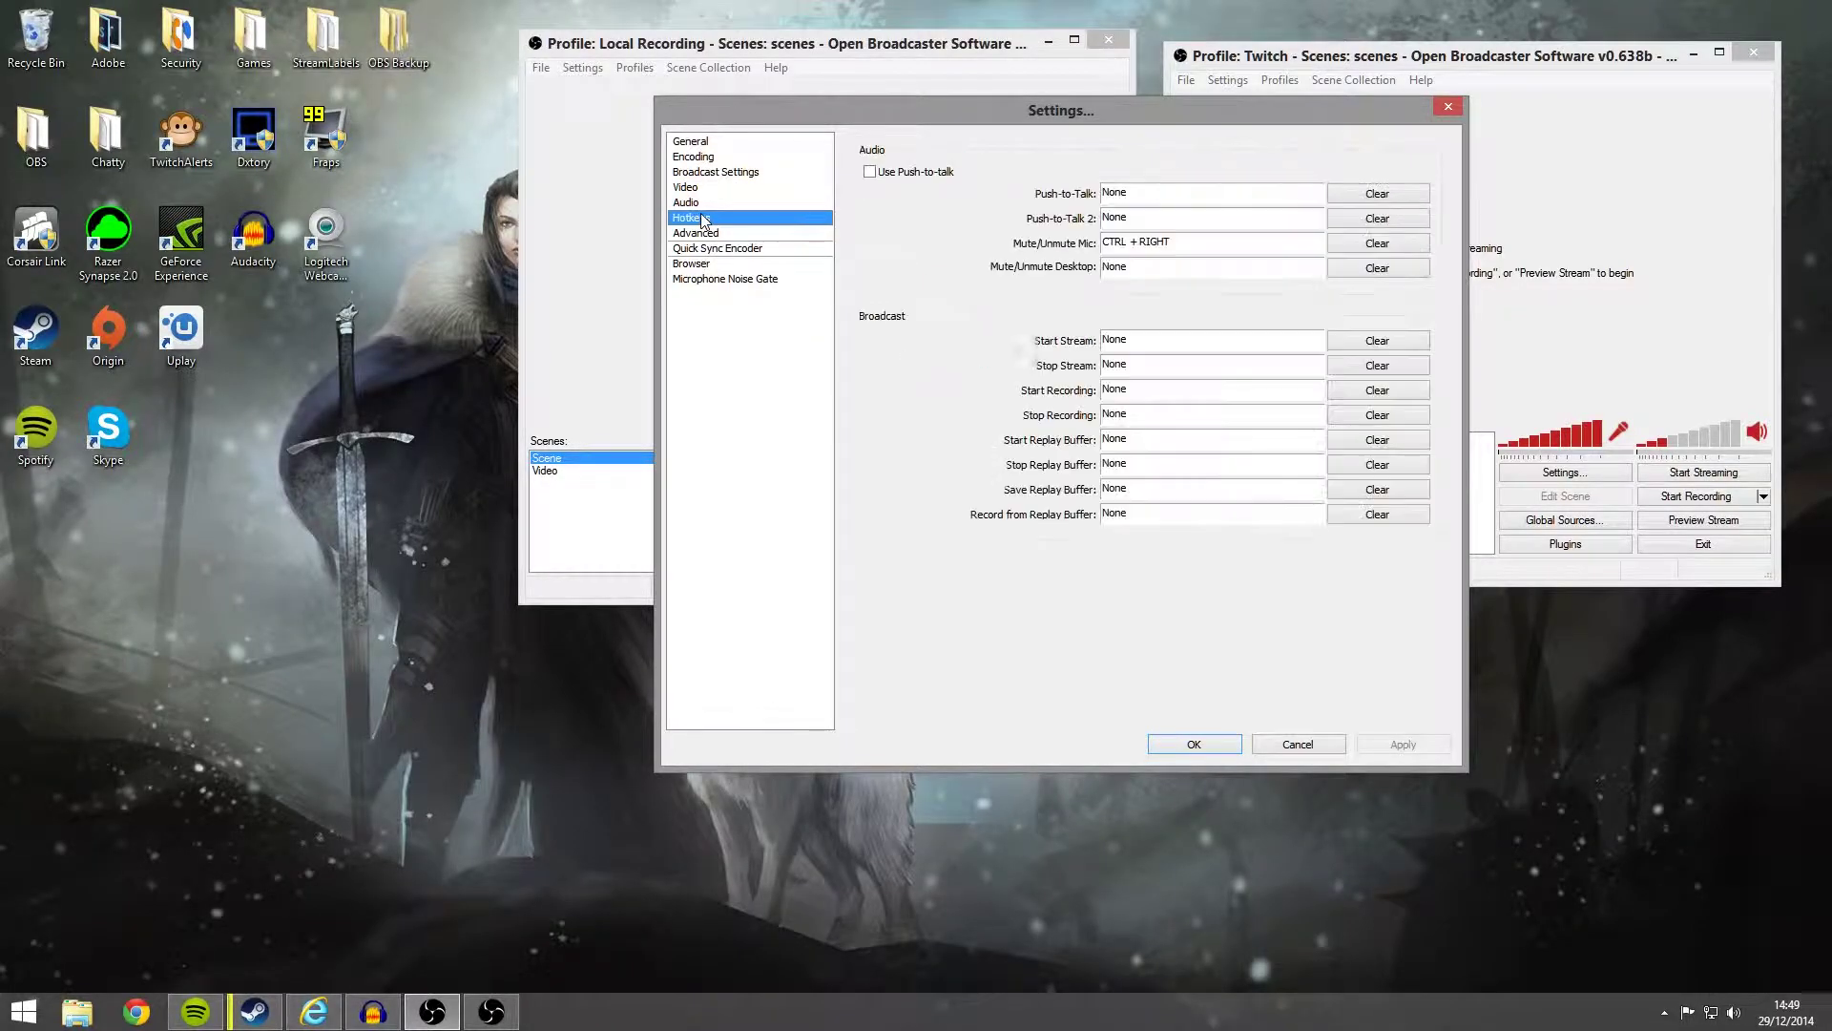
click(707, 233)
click(708, 248)
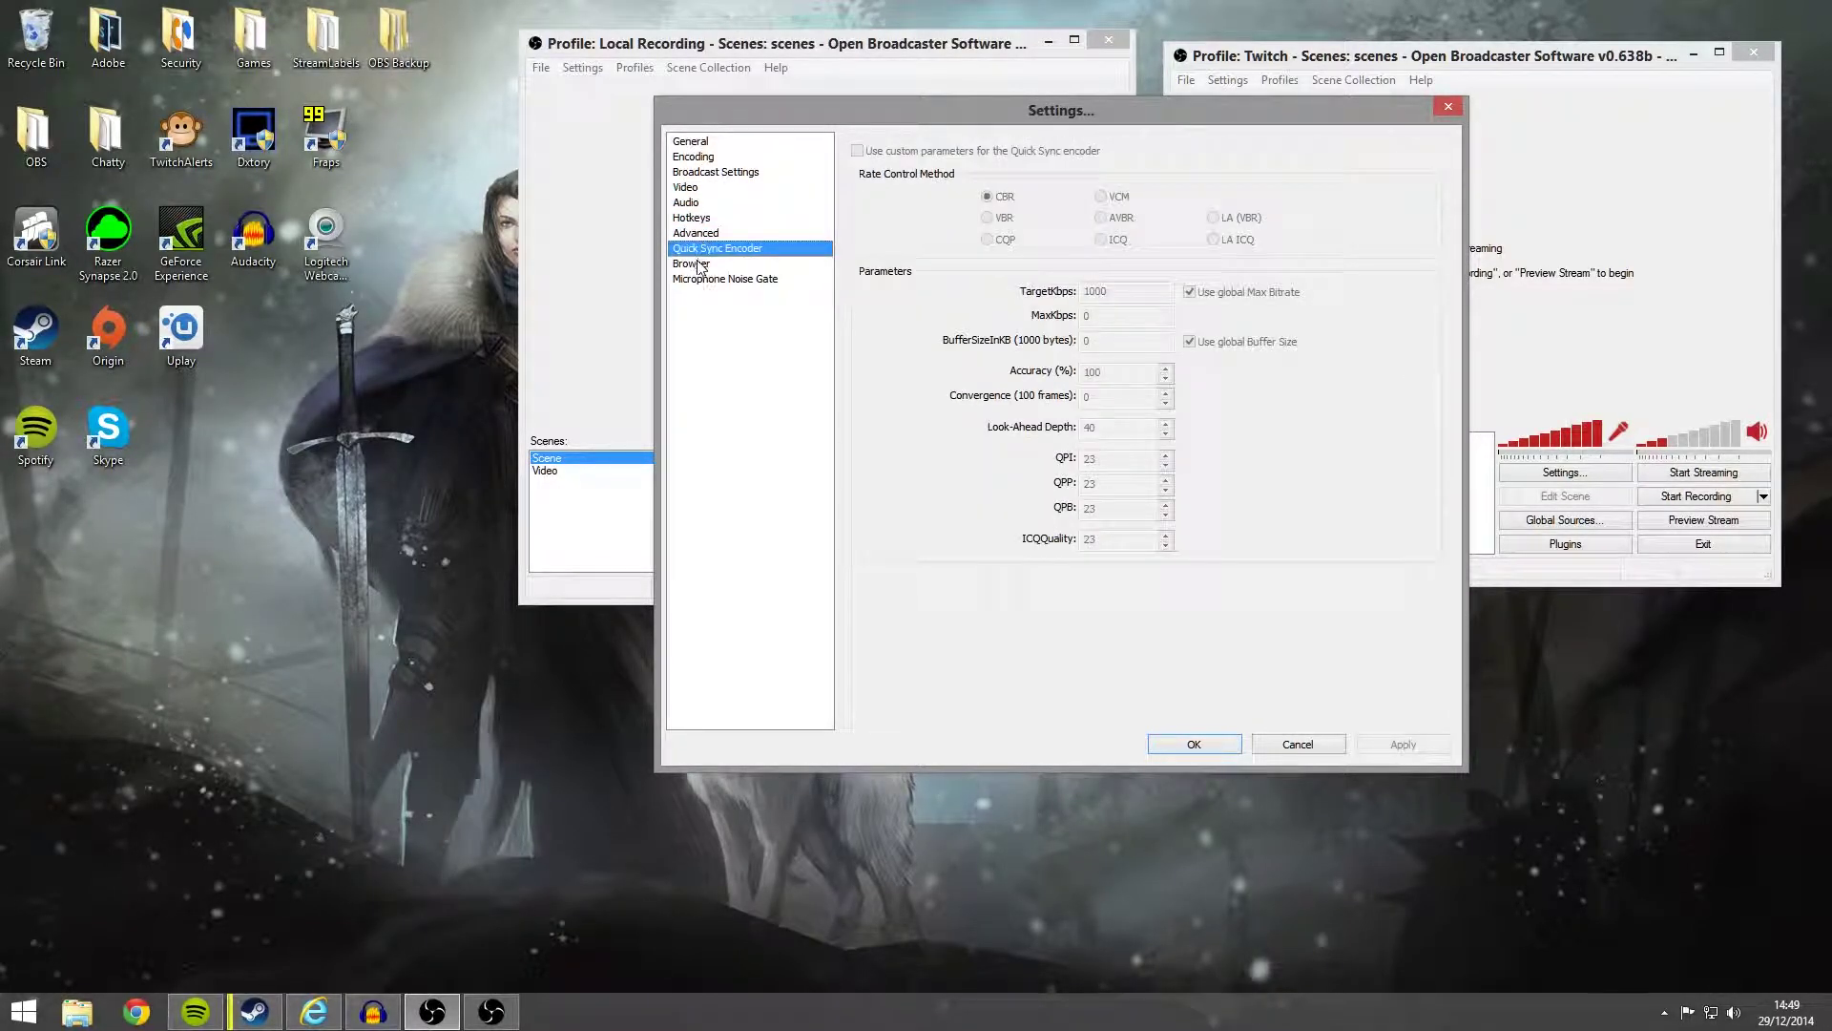
click(703, 264)
click(701, 280)
click(1448, 105)
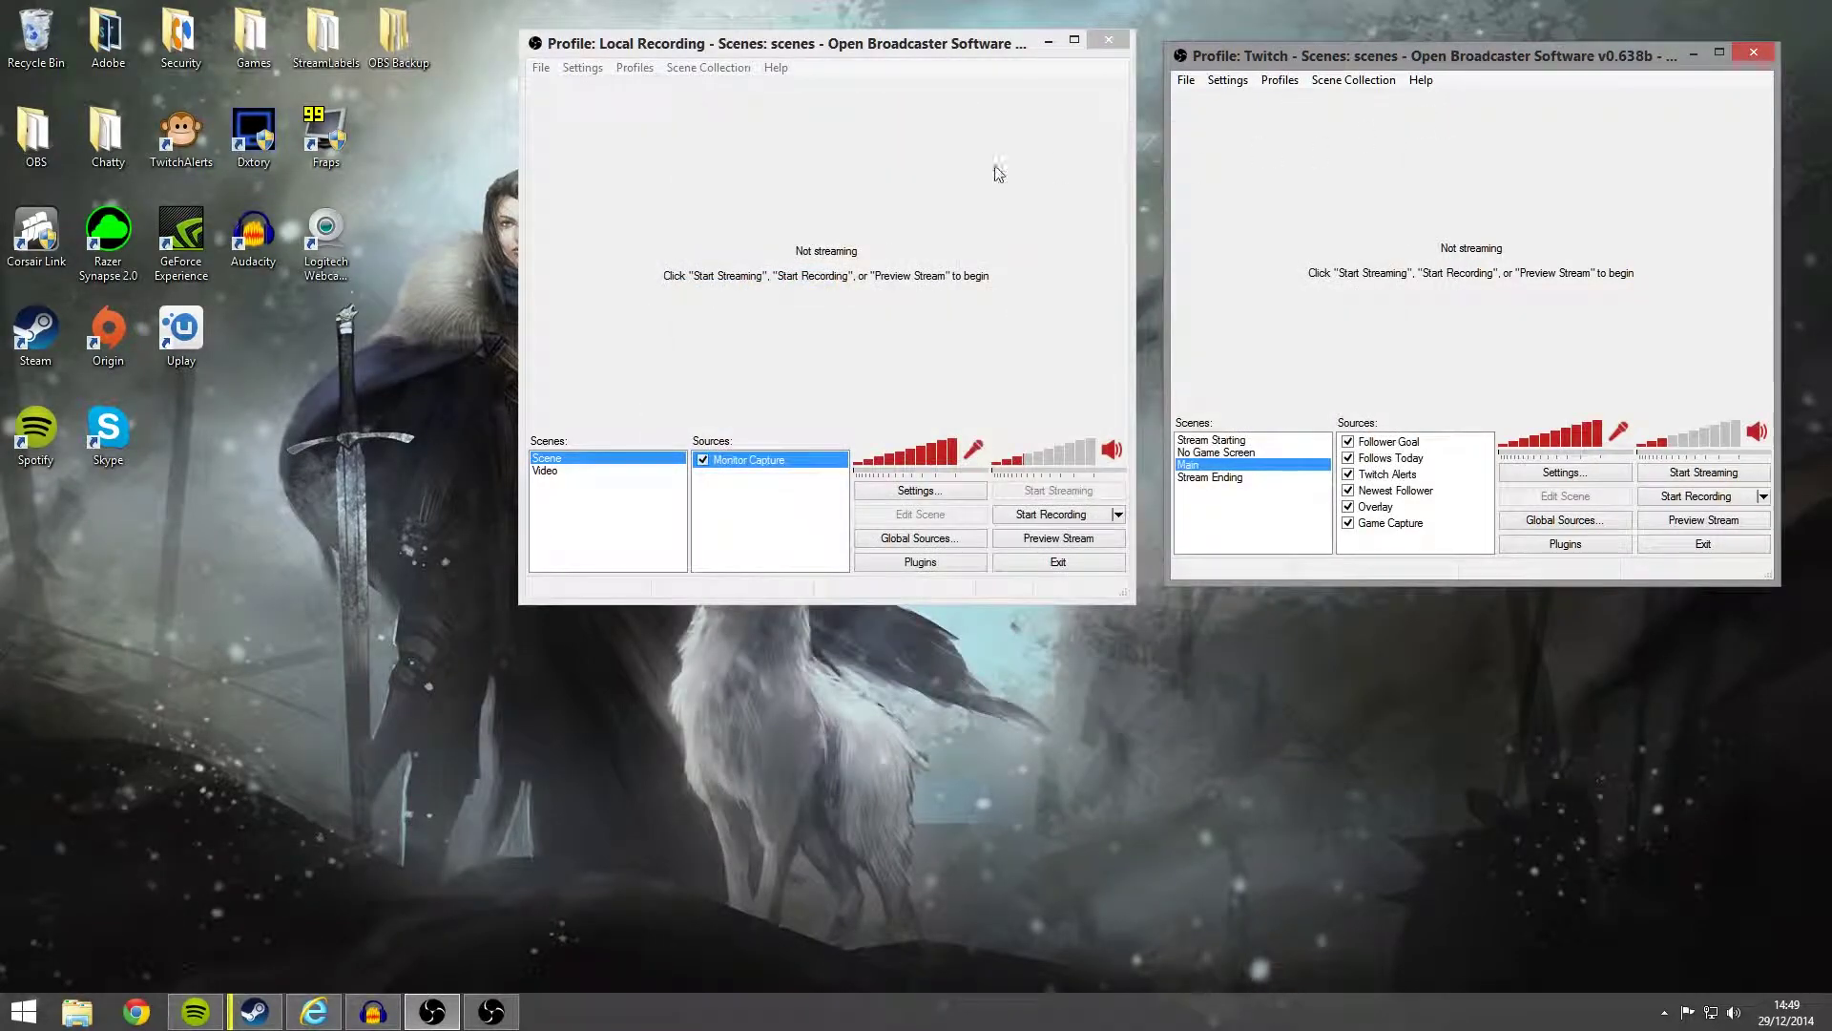
click(838, 40)
Open the Local Recording instance's settings and review its encoding, File Output Only broadcast and video pages
click(582, 67)
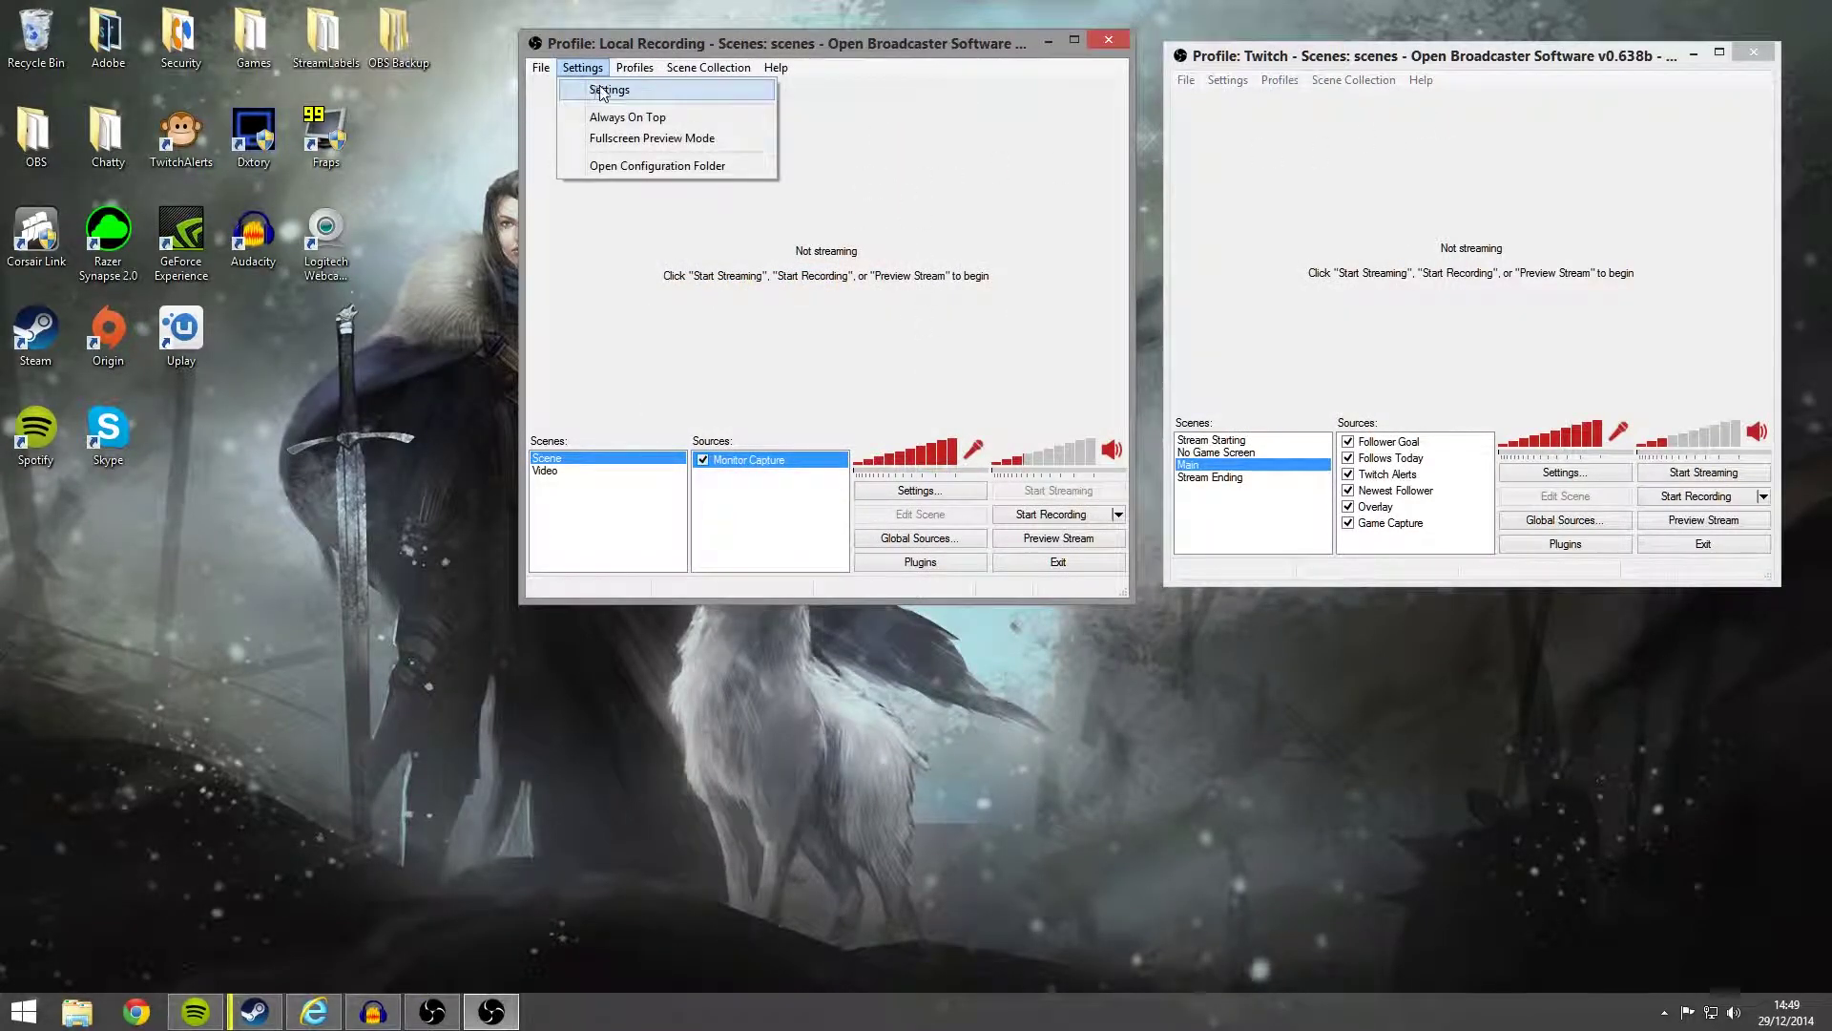
click(662, 90)
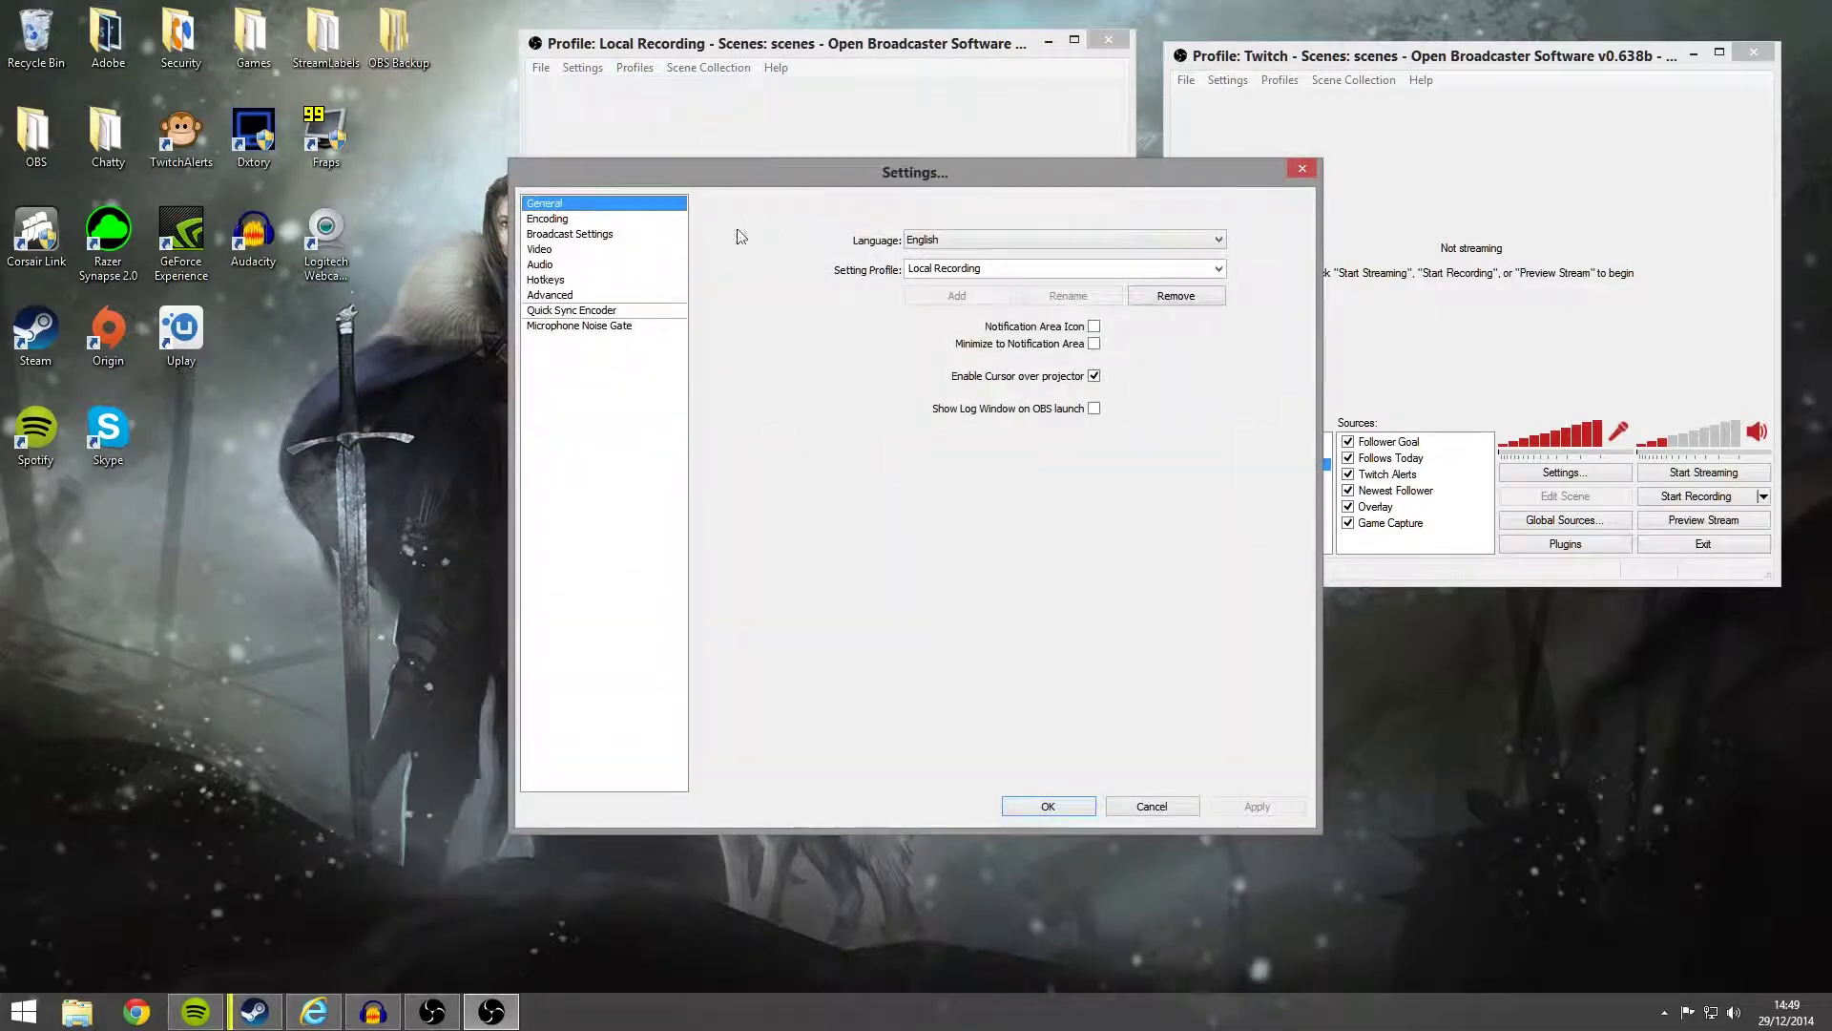
click(552, 219)
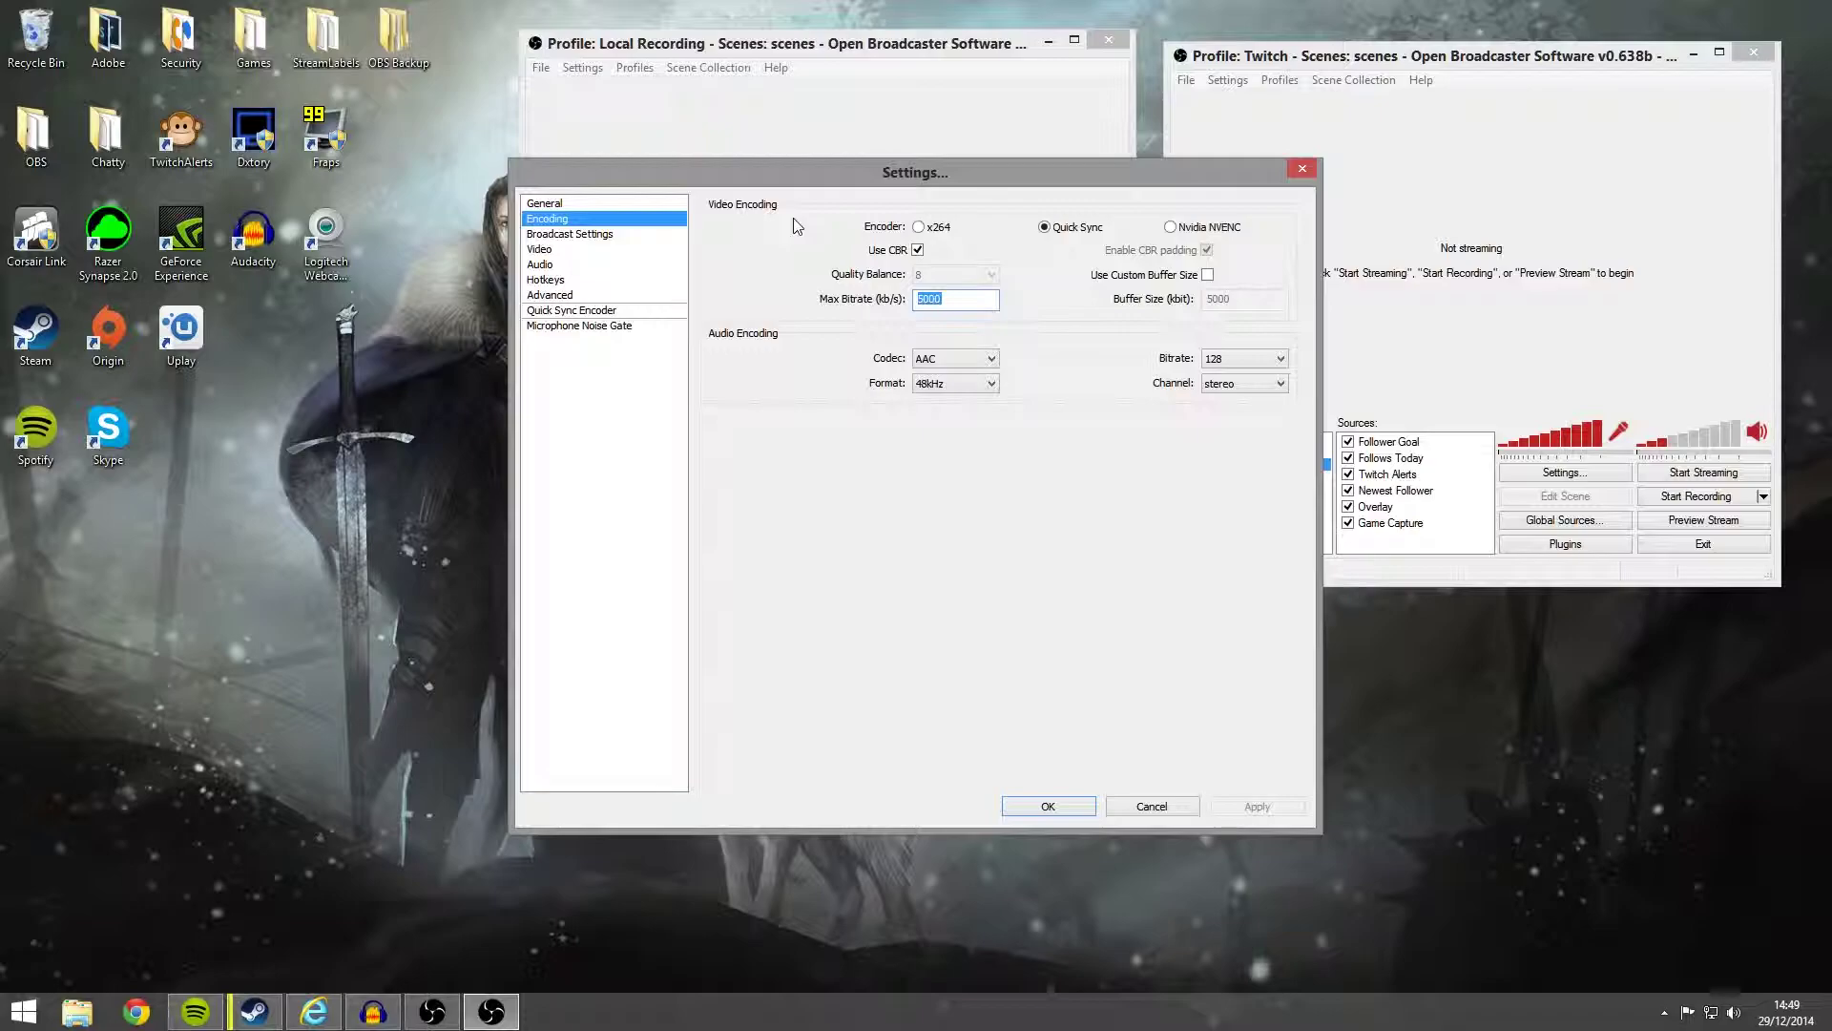
click(592, 236)
click(573, 250)
click(587, 234)
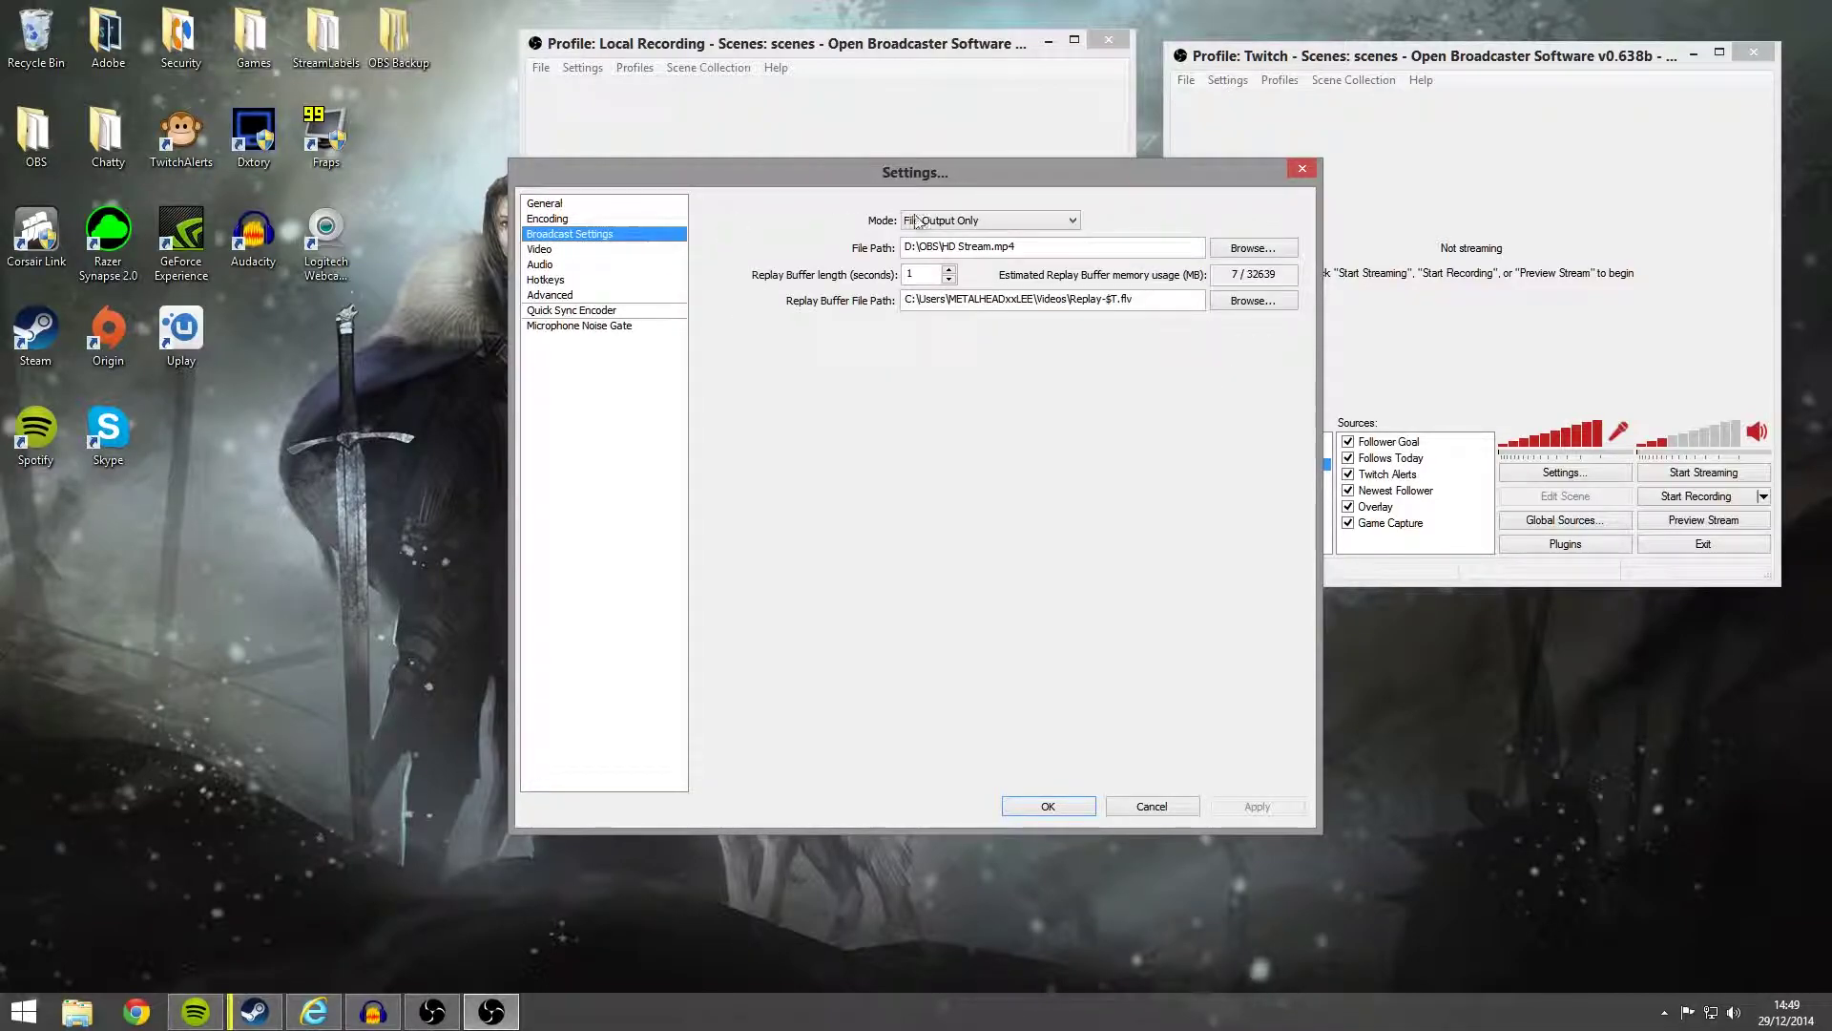
click(602, 250)
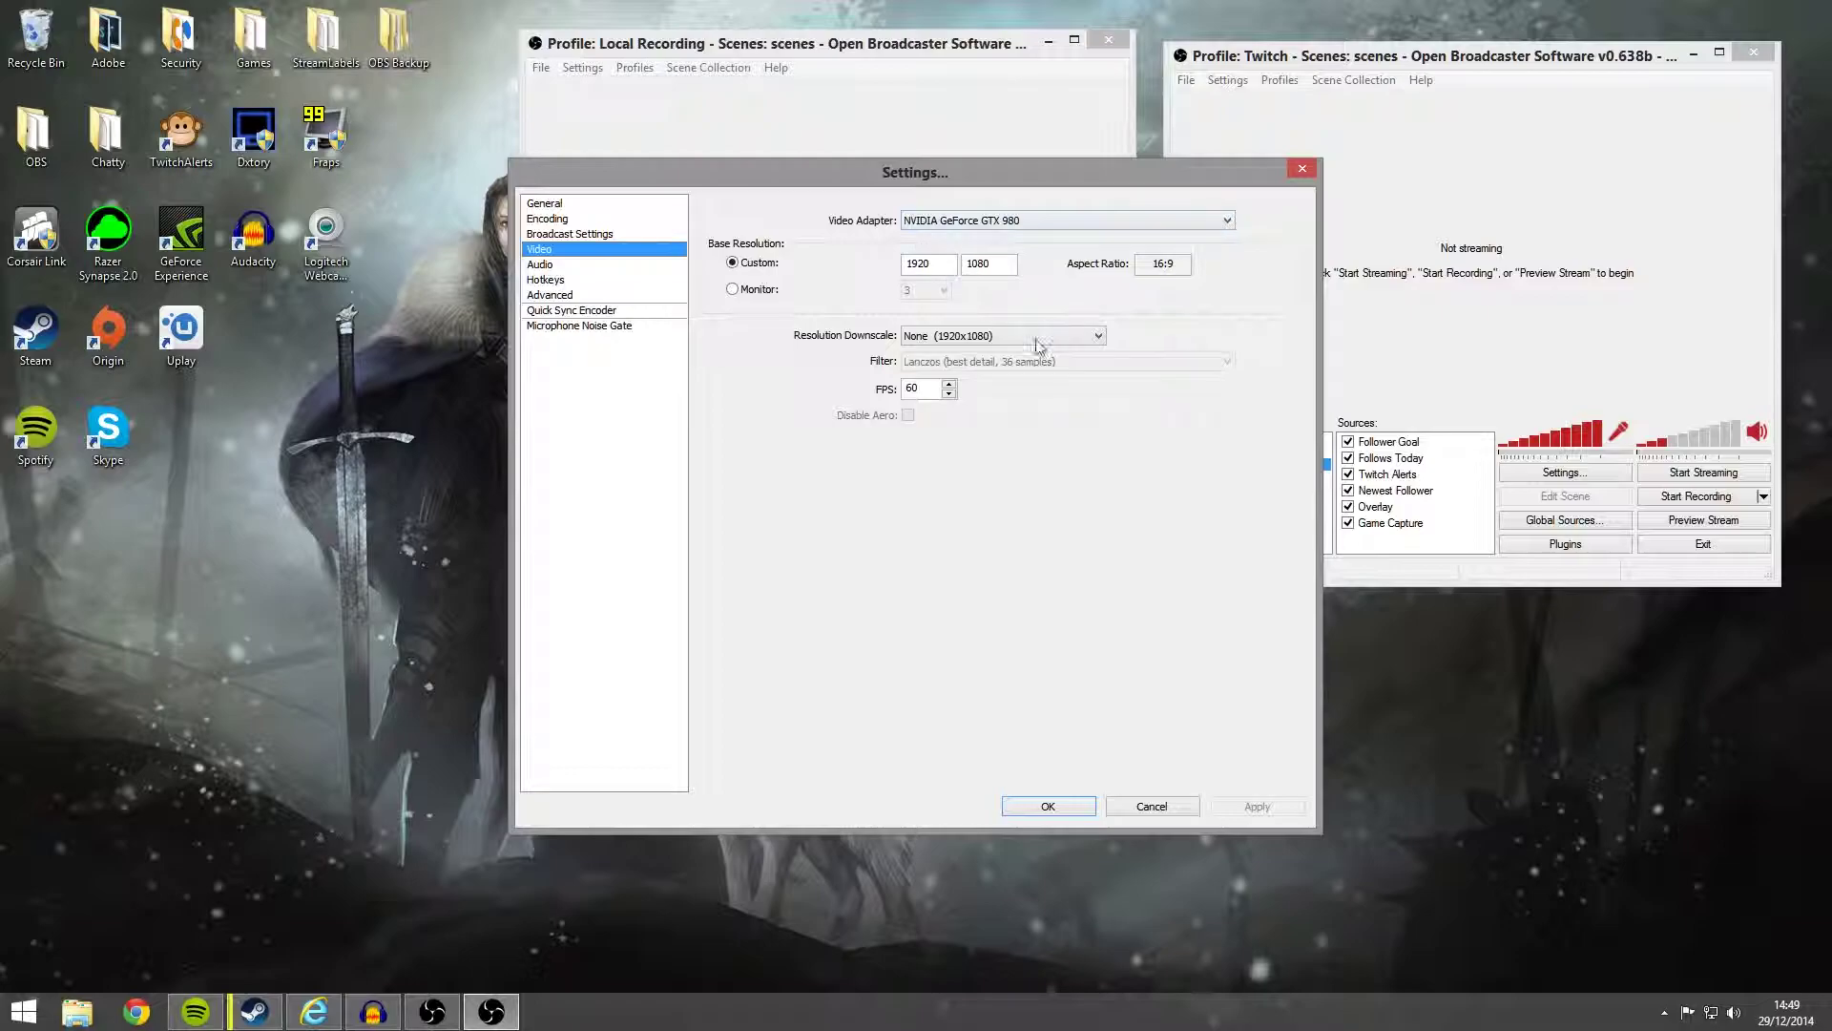
Set Resolution Downscale to 1.50 (1280x720) and apply the change
click(945, 335)
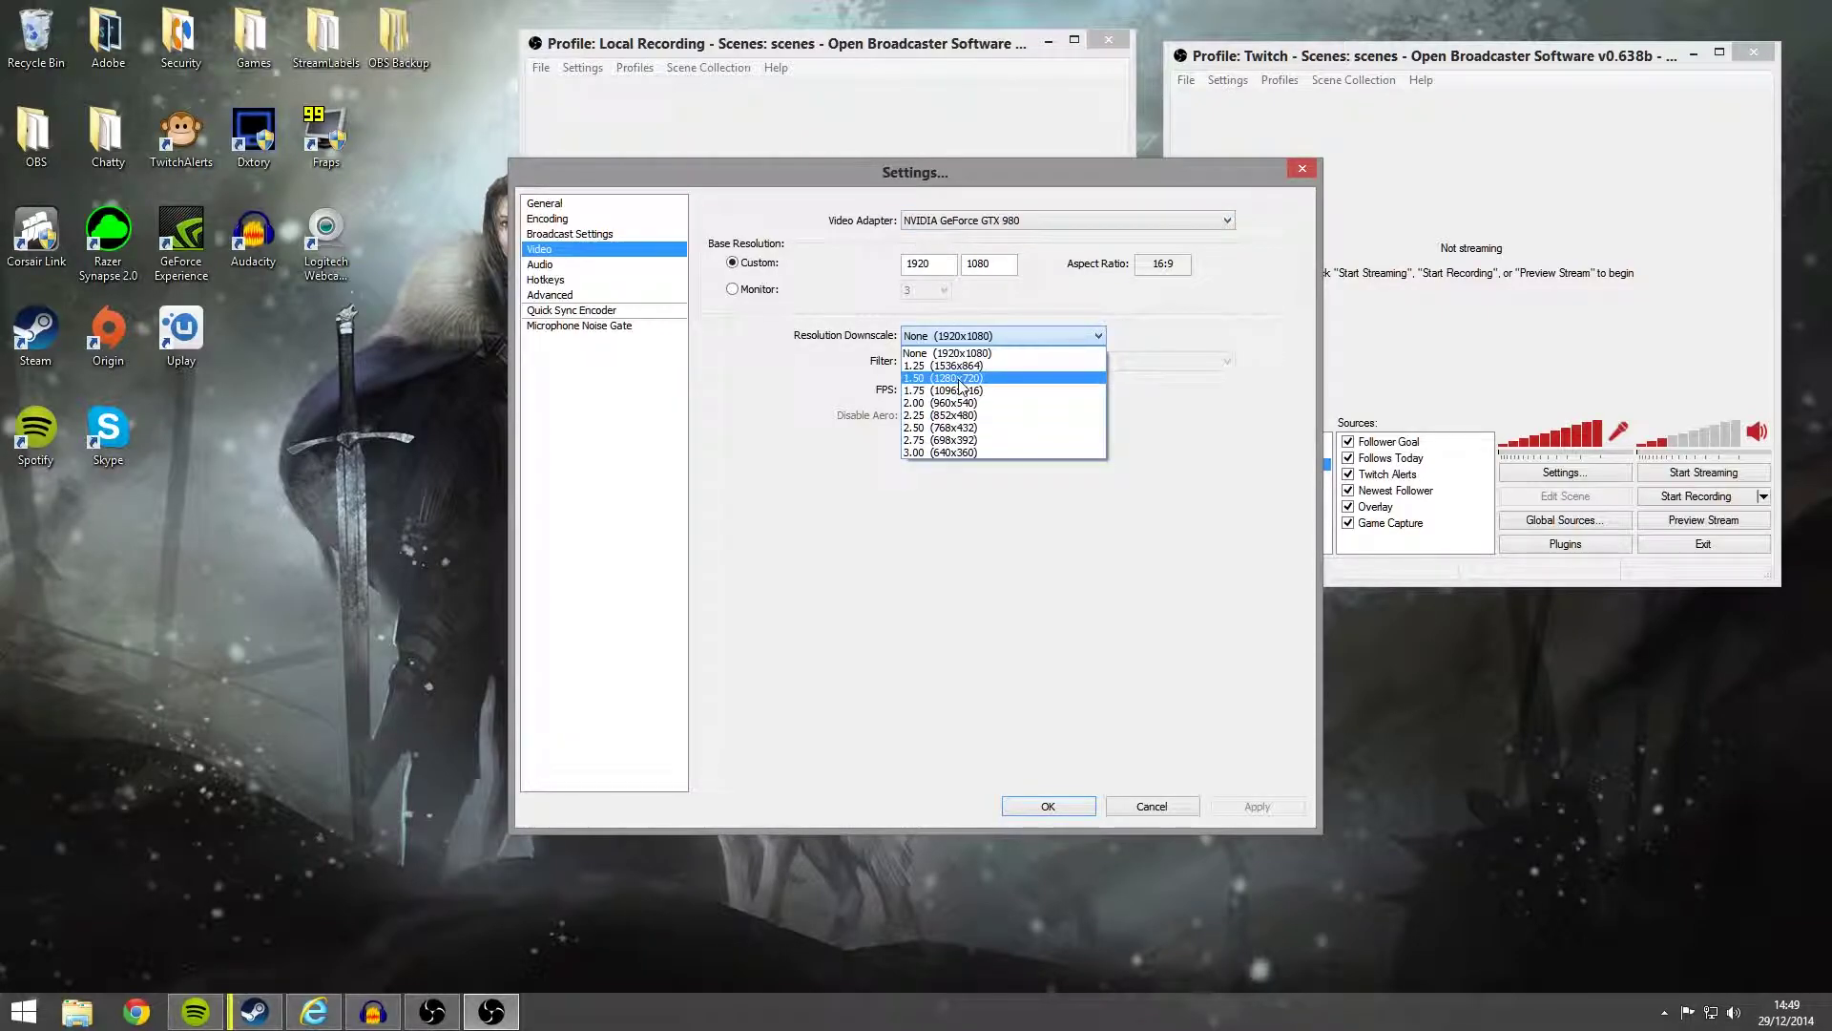
click(960, 378)
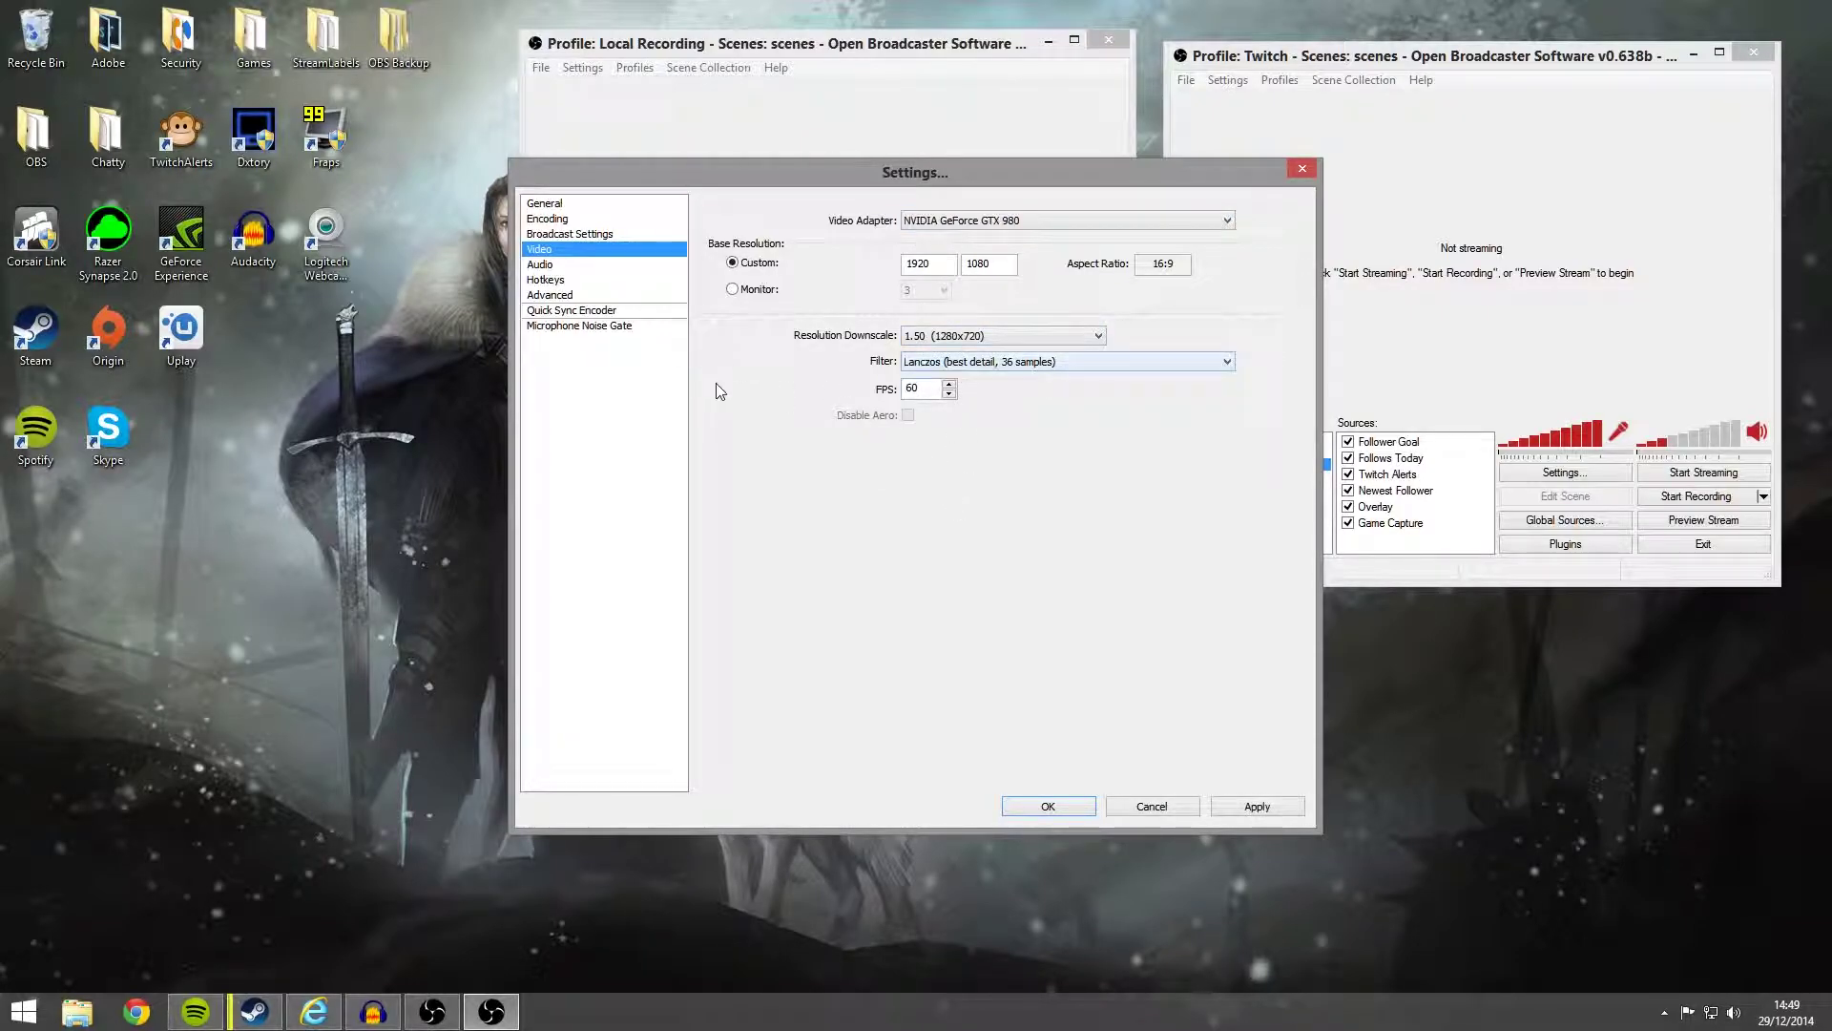
drag(824, 179, 789, 149)
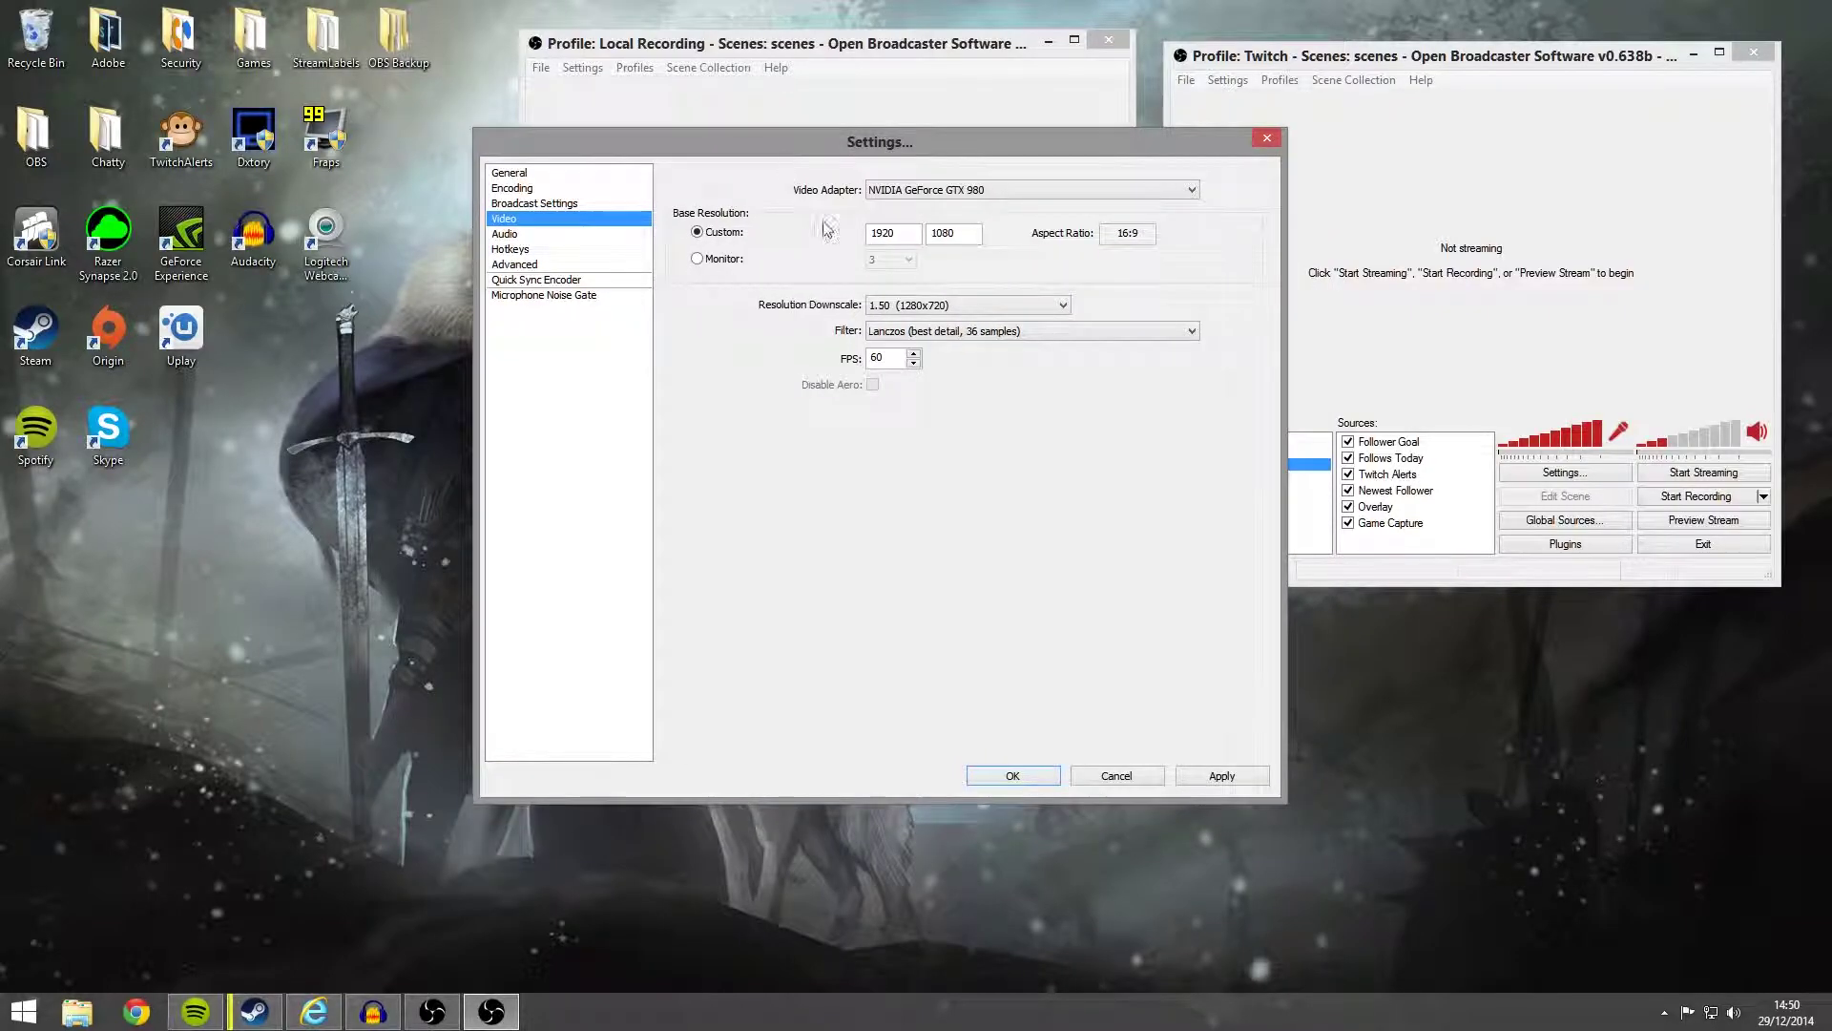
click(511, 235)
click(846, 568)
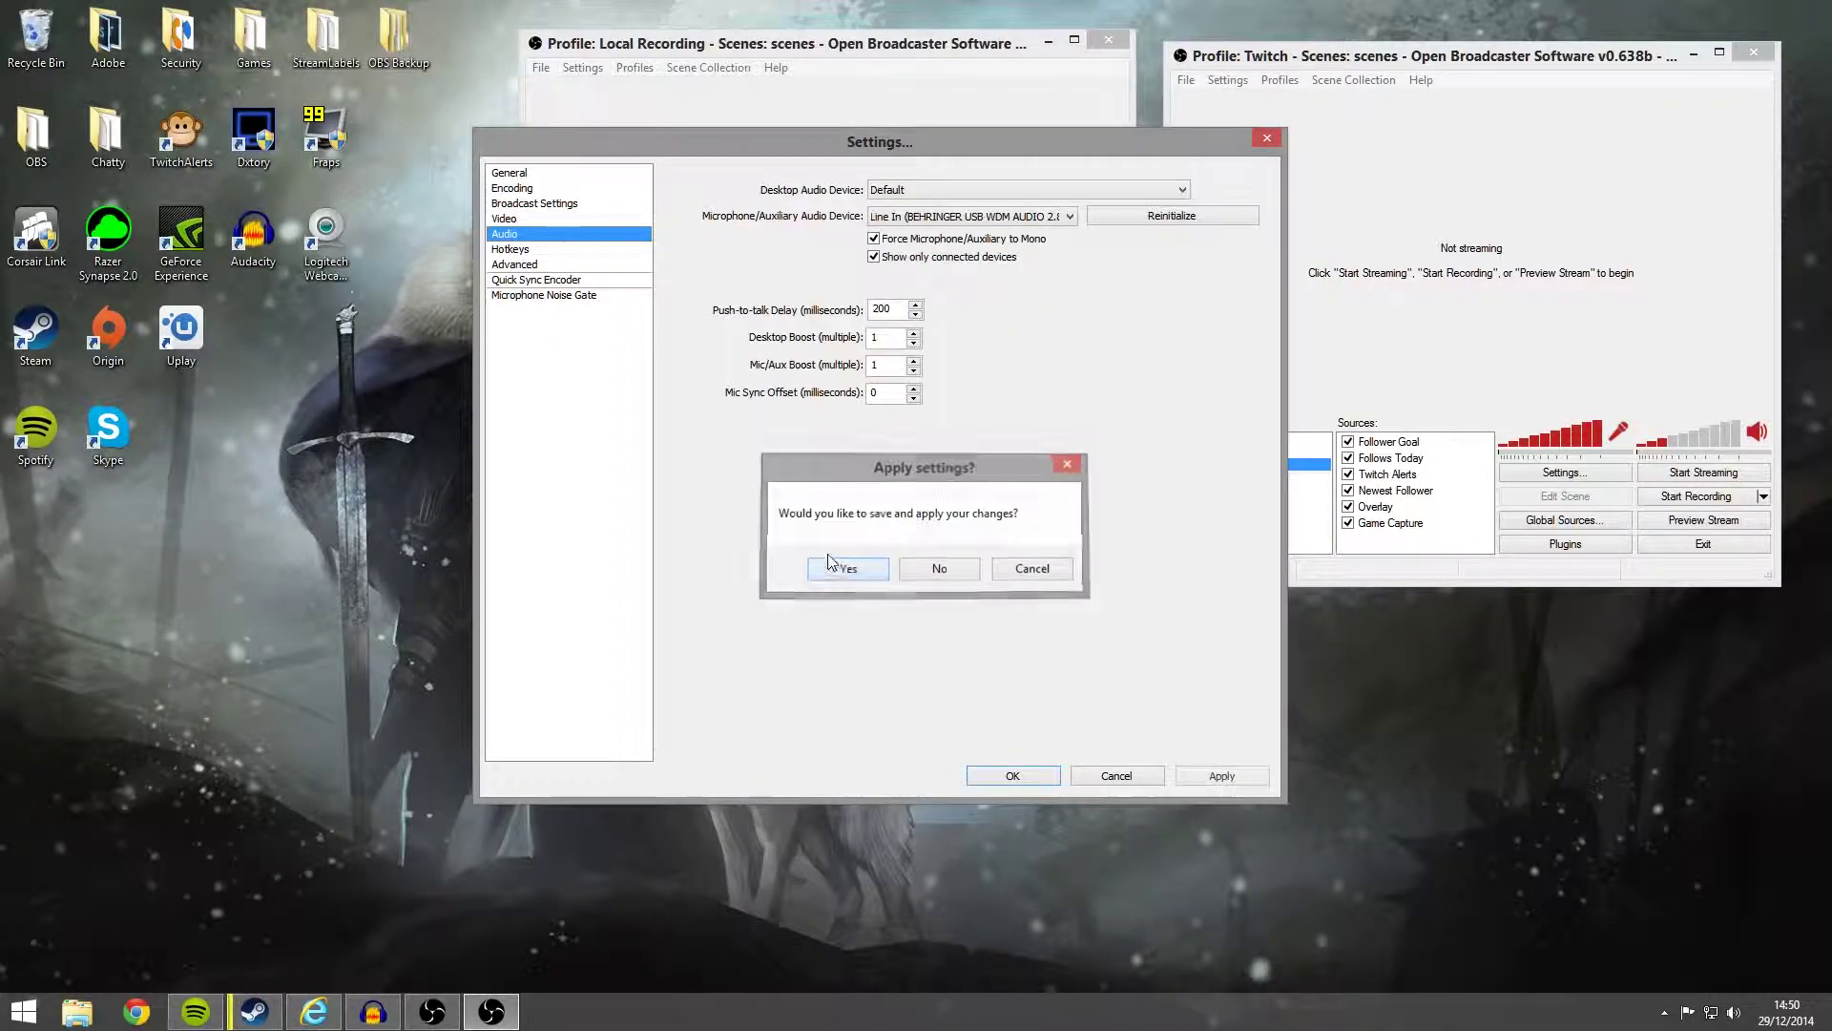
Browse the hotkey, advanced, Quick Sync and noise gate pages, then return to General
click(517, 252)
click(518, 265)
click(525, 279)
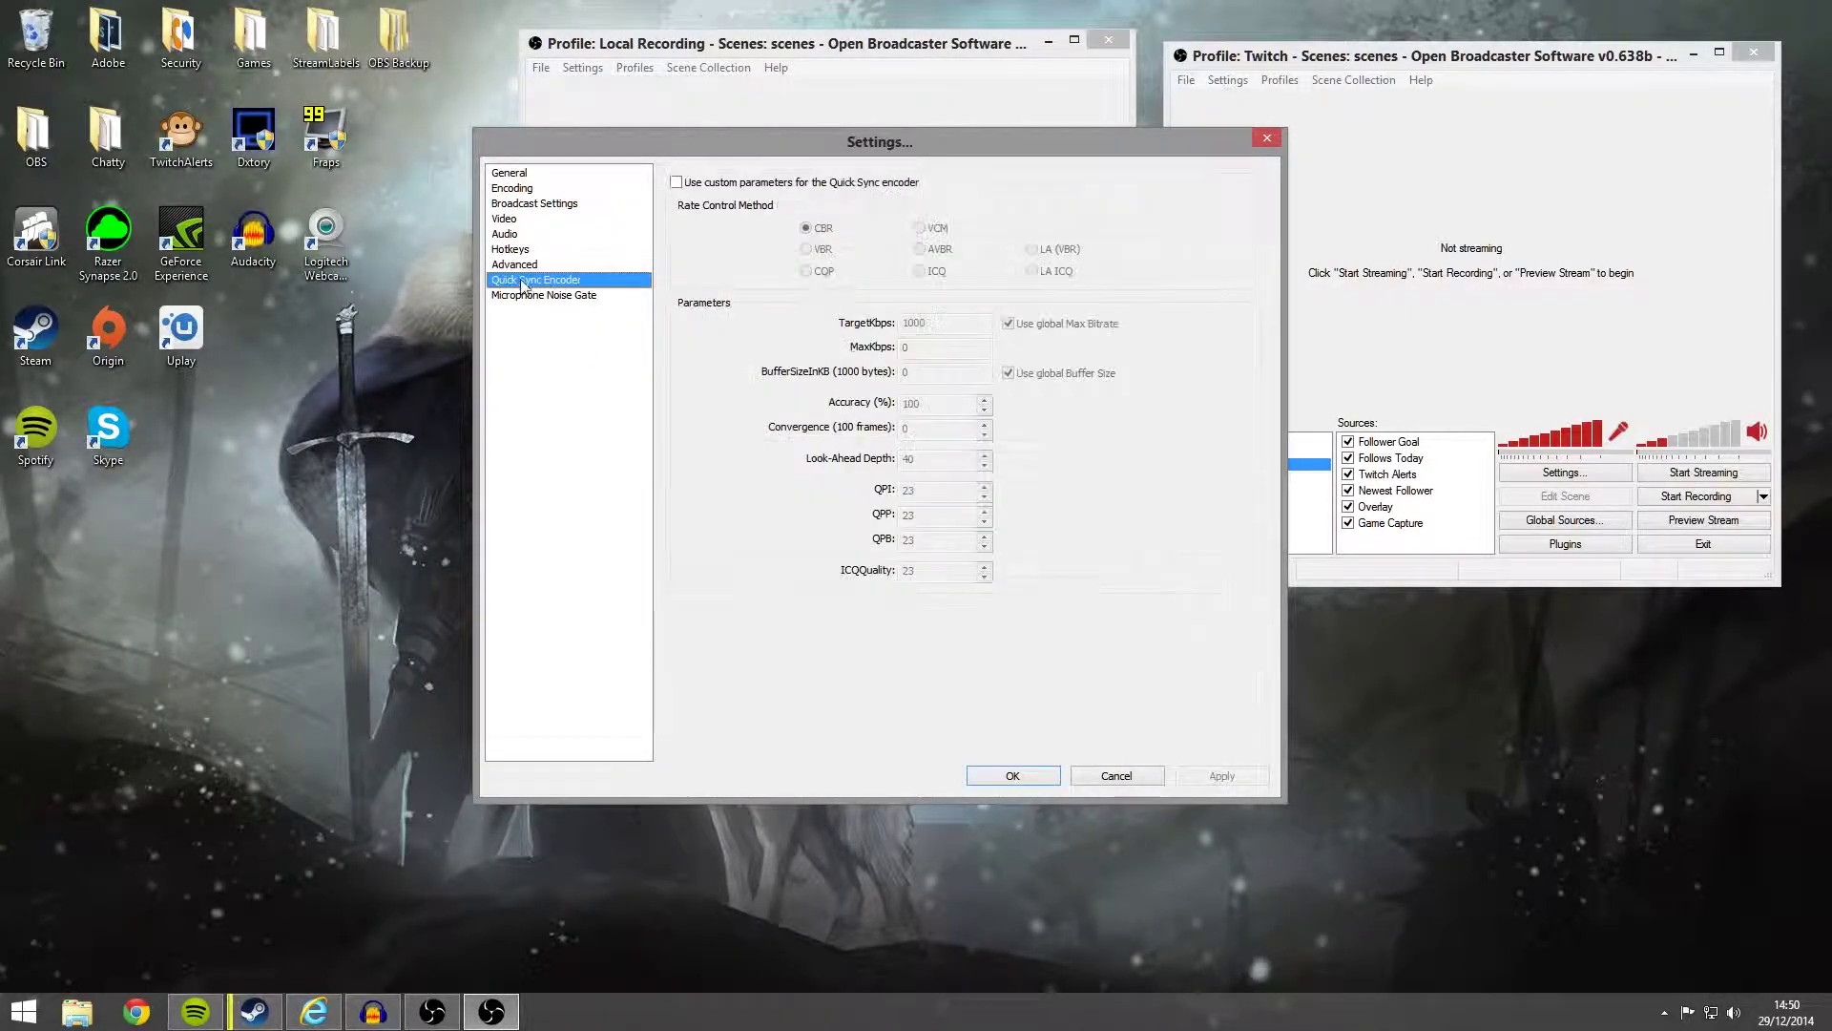
click(528, 295)
click(527, 280)
click(508, 174)
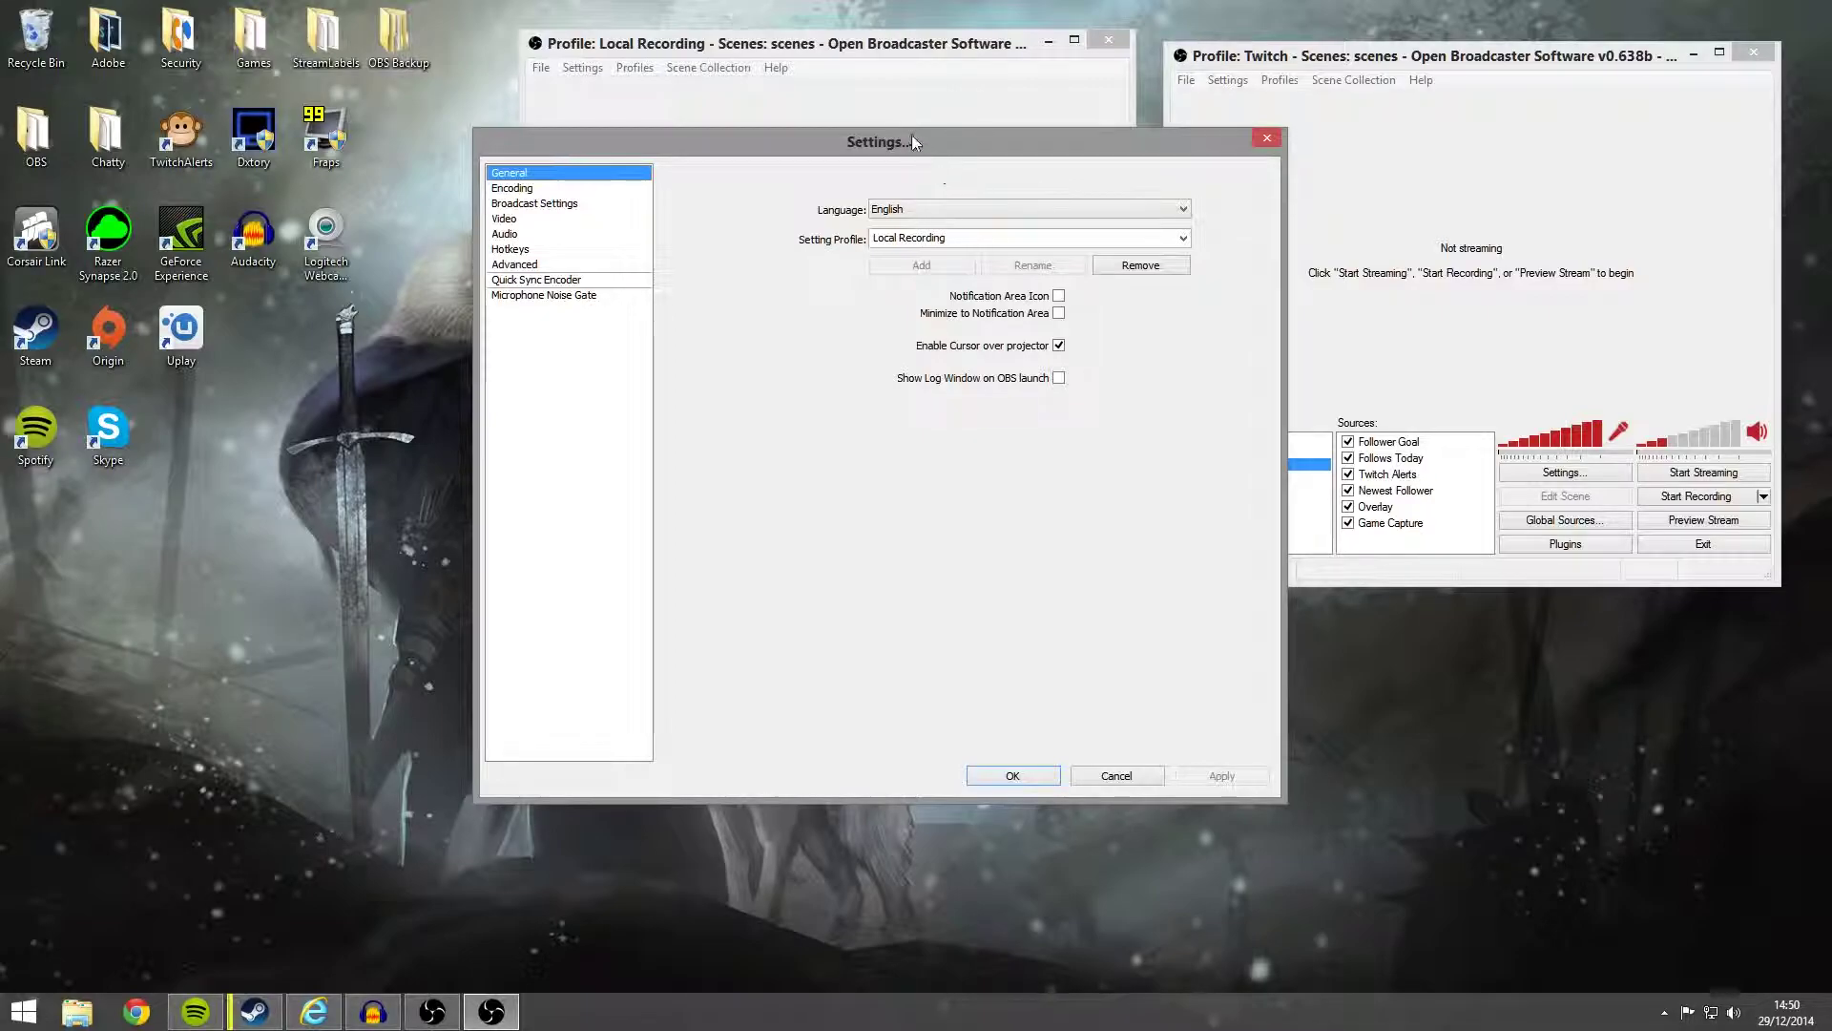
drag(913, 135, 851, 72)
click(1205, 82)
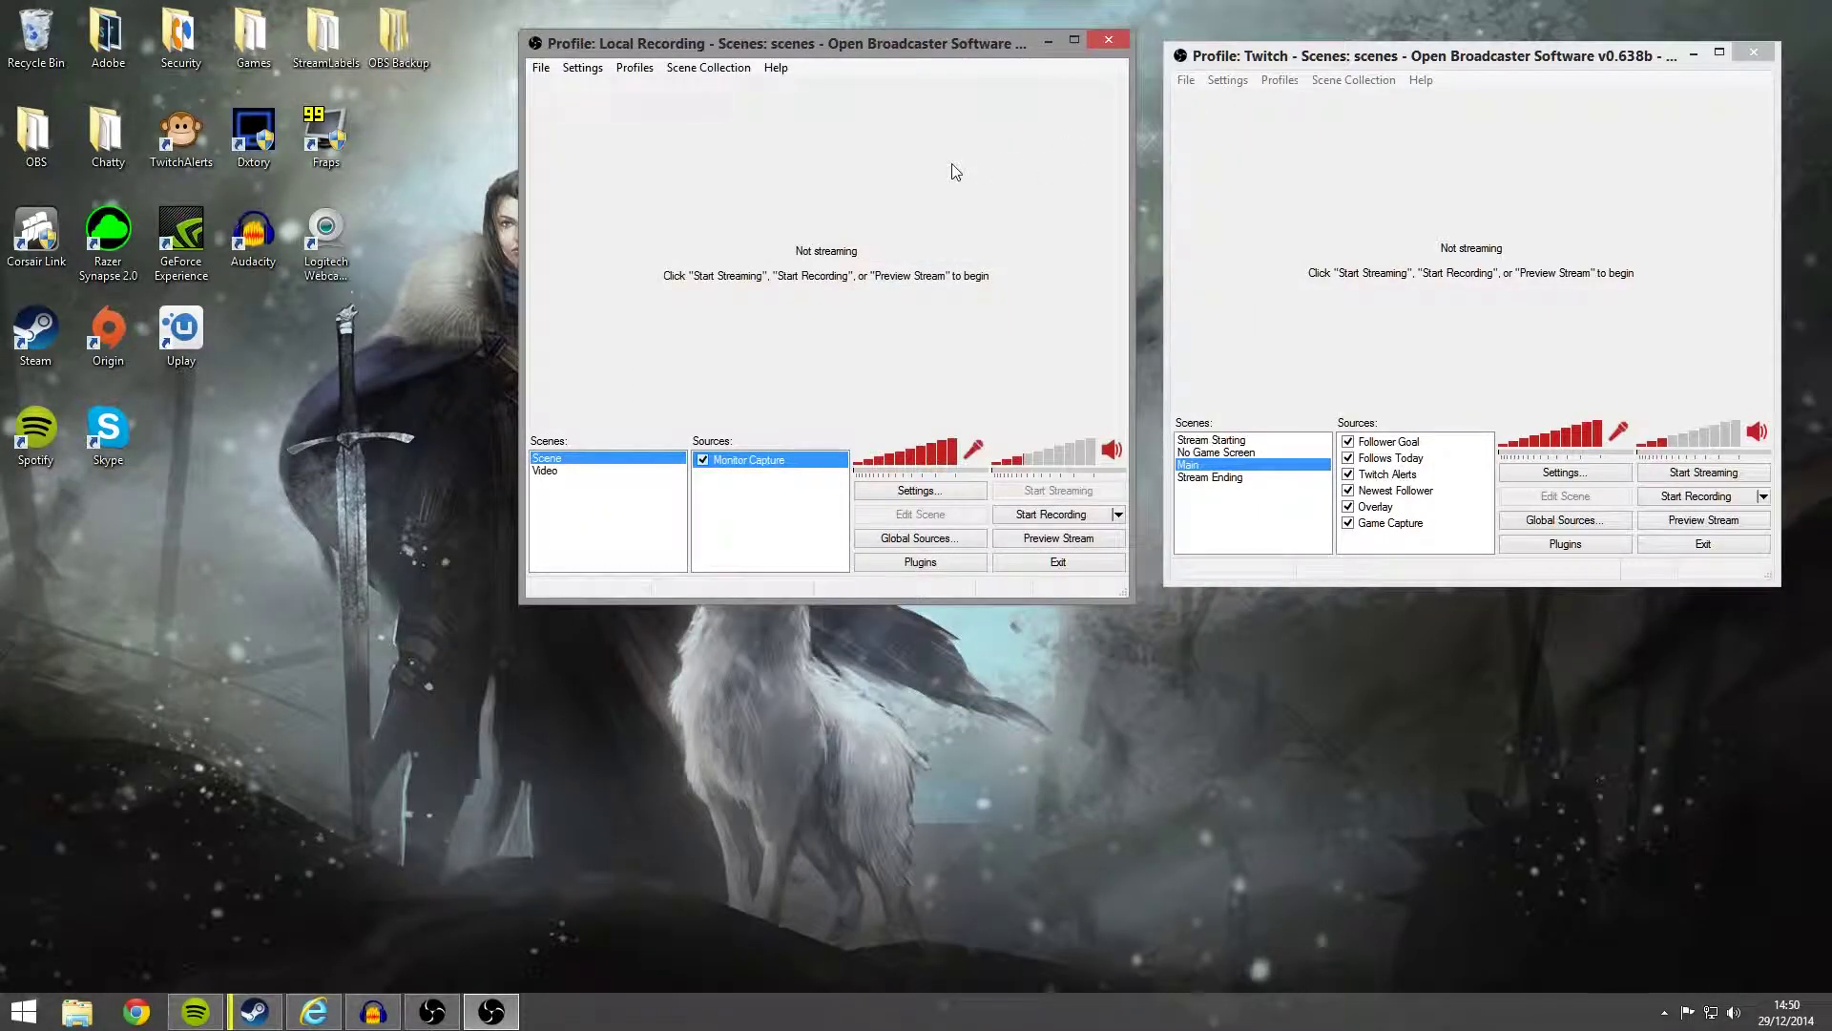